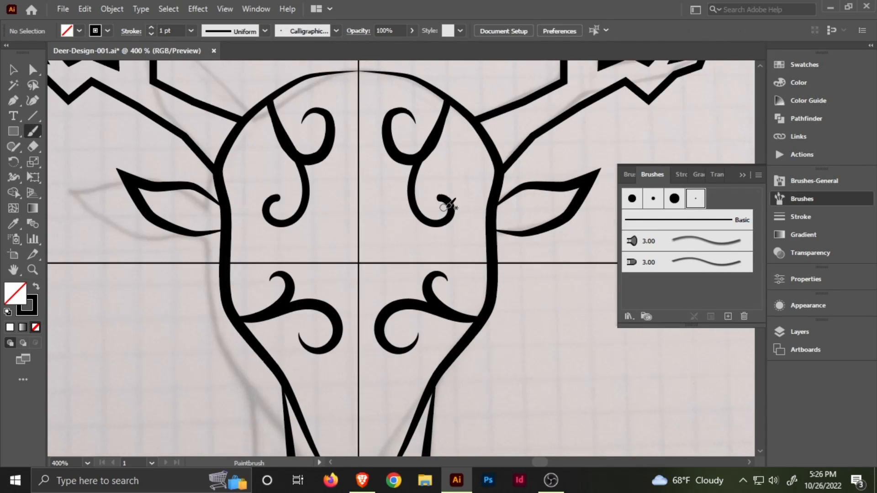
Draw the swirls on the deer's face and the lotus petals on its muzzle with the Paintbrush, using a 3 pt tapered stroke.
left_click_drag(383, 261, 485, 156)
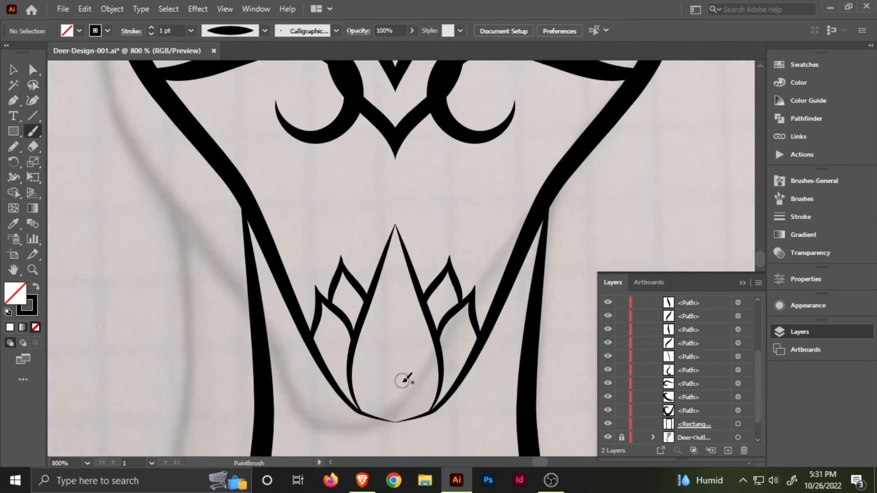
left_click(191, 30)
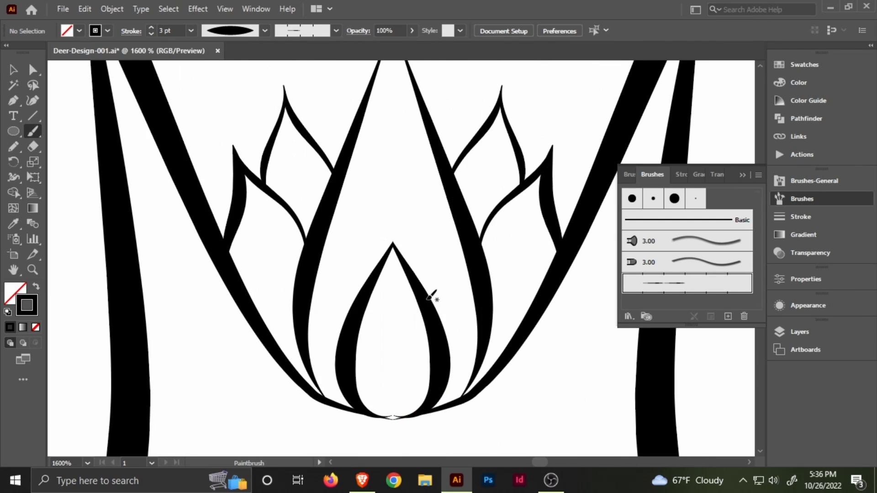
left_click(236, 32)
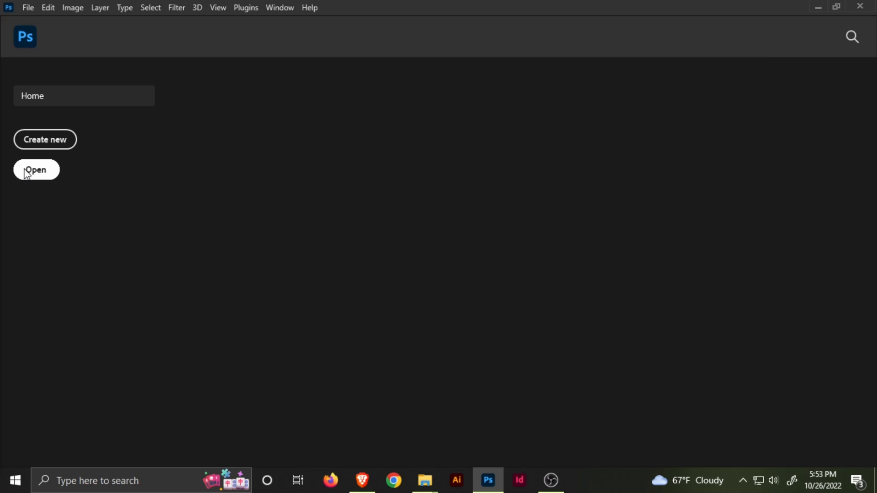
Open Deer-Design-001_Deer-Oultine.png and Deer-Design-White-001_Deer-Oultine.png from the Deer Design 2 folder in Photoshop.
left_click(26, 171)
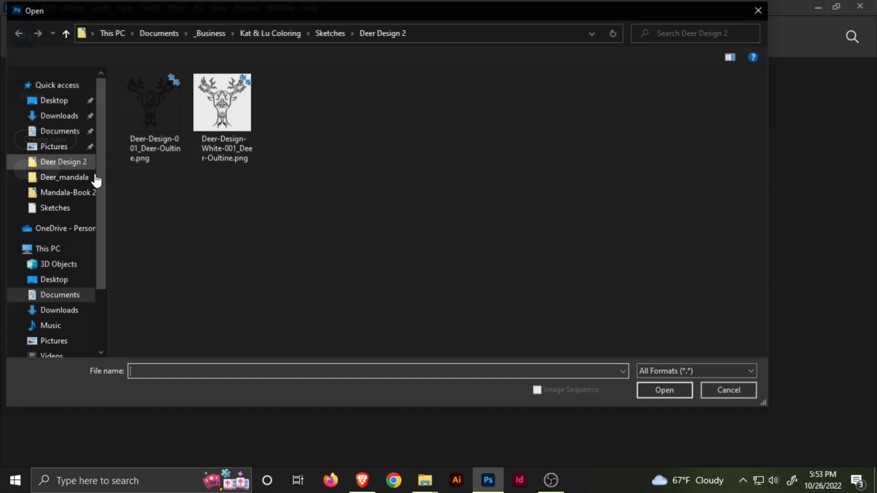
left_click(727, 390)
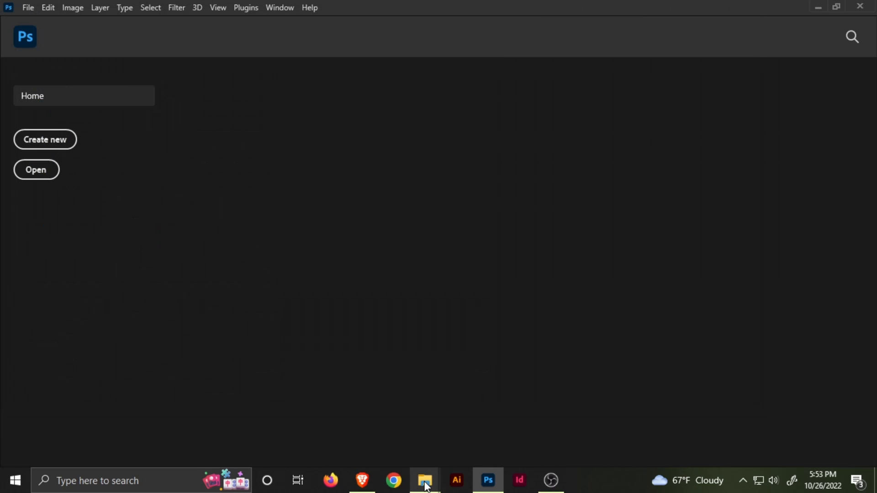
mouse_move(424, 480)
left_click(388, 422)
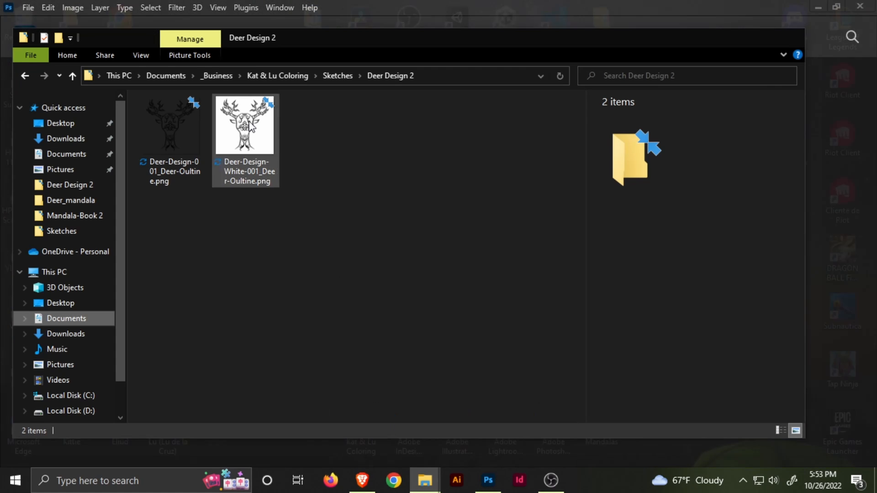
left_click_drag(349, 208, 142, 98)
left_click_drag(256, 146, 394, 210)
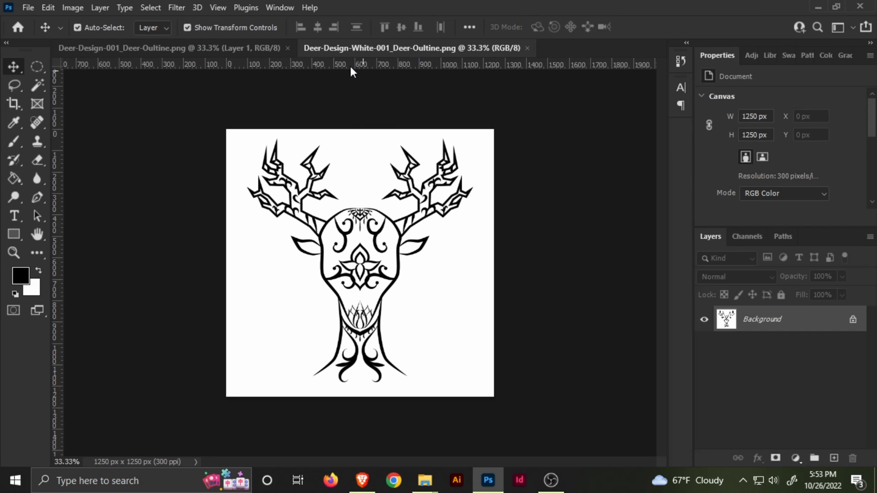
Compare the transparent and the white-background deer documents.
left_click(241, 51)
left_click(322, 50)
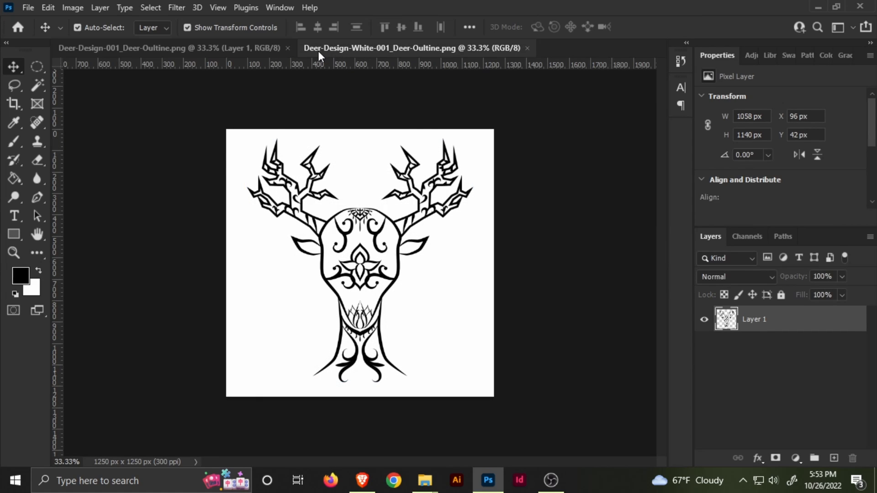
left_click(206, 49)
left_click(314, 49)
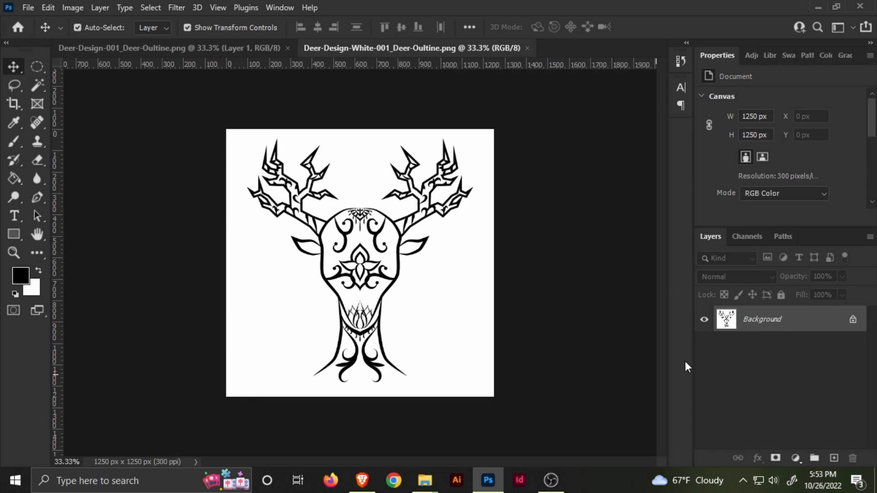
Duplicate the artwork layer in both the white and the transparent deer documents and hide the original layers.
right_click(740, 323)
left_click(782, 185)
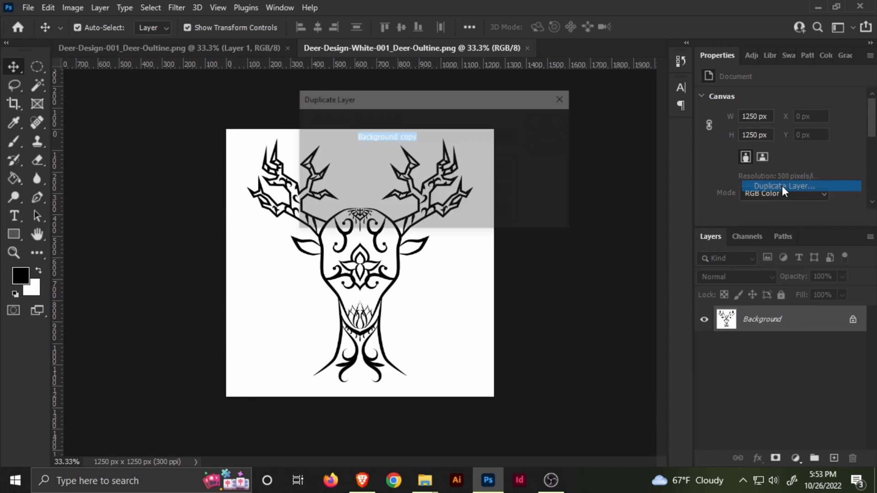
left_click(545, 123)
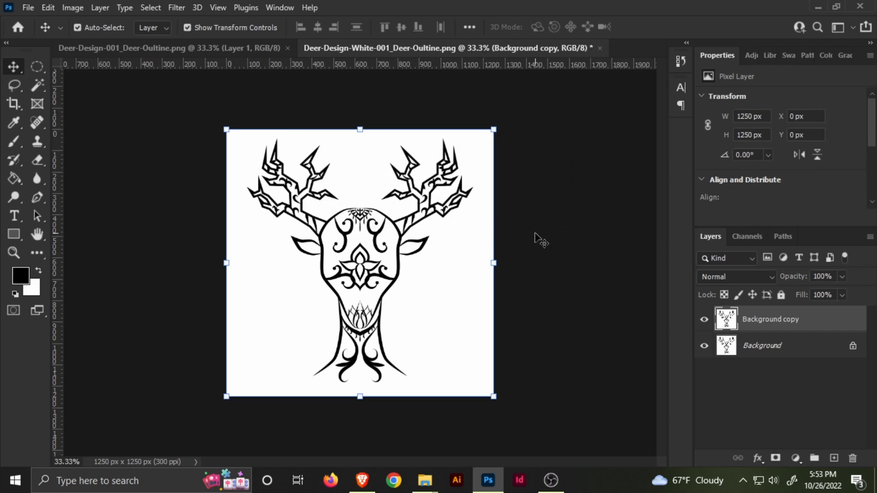
left_click(204, 50)
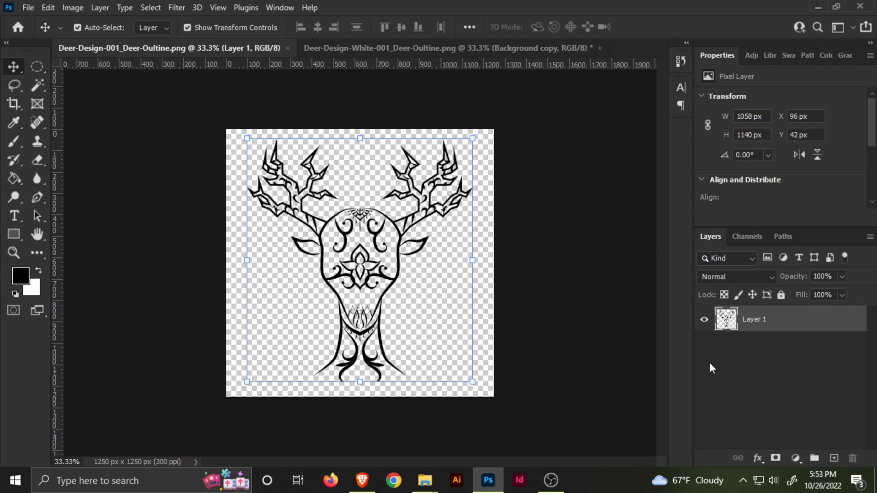
key("ctrl+j")
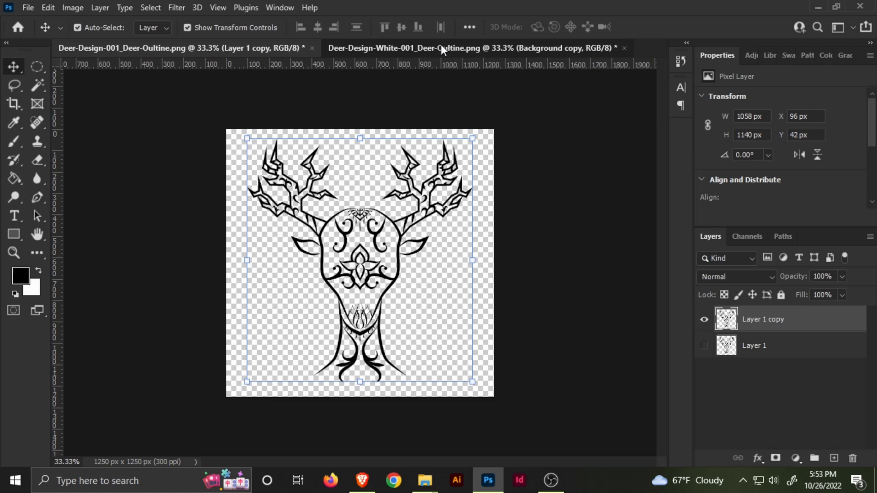
left_click(427, 49)
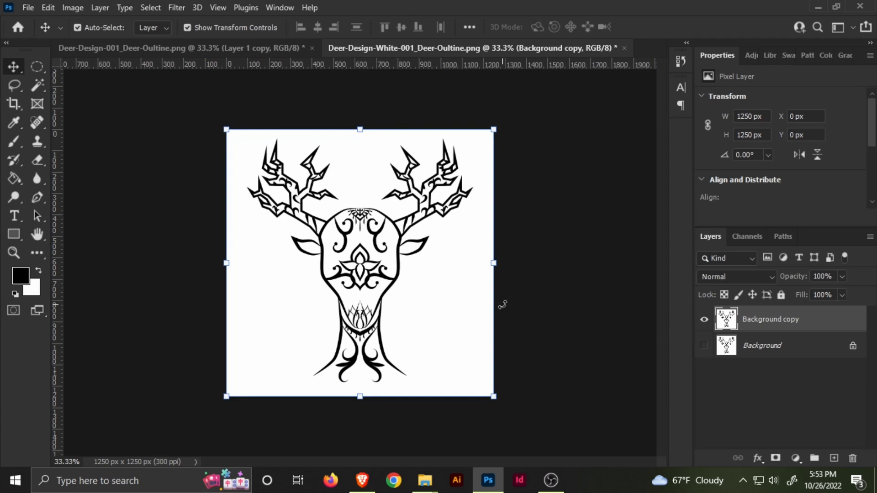
Select the white area surrounding the deer on Background copy with the Magic Wand and delete it.
left_click(36, 87)
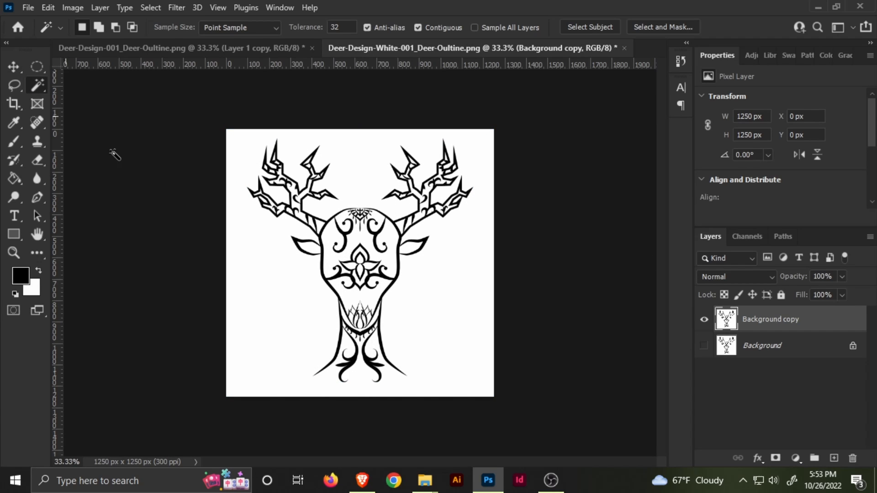
left_click(289, 278)
key("Delete")
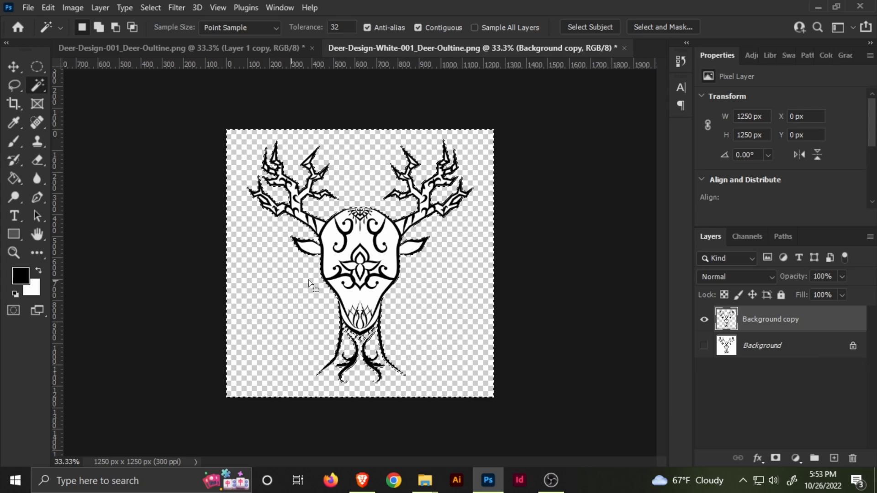
Add a new layer beneath Background copy and fill the selected area around the deer with black.
left_click(833, 458)
left_click_drag(761, 329, 762, 357)
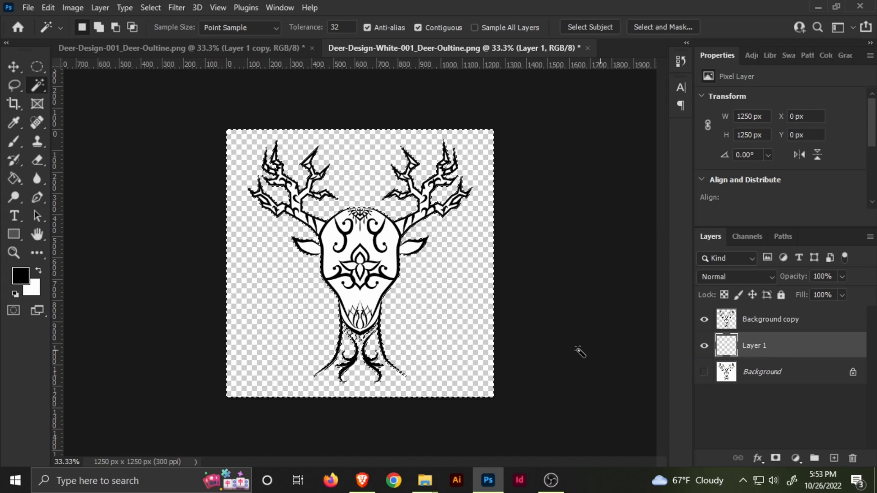
key("g")
left_click(303, 309)
scroll(350, 183, "up", 2)
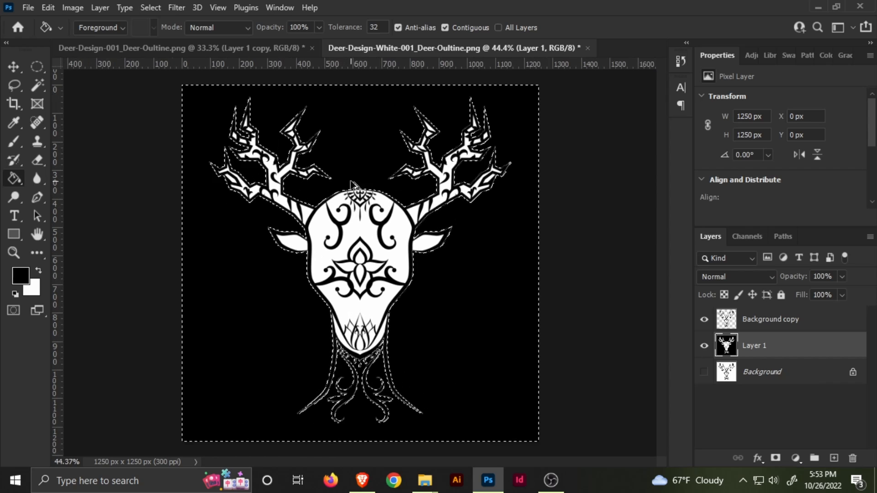
scroll(351, 182, "up", 2)
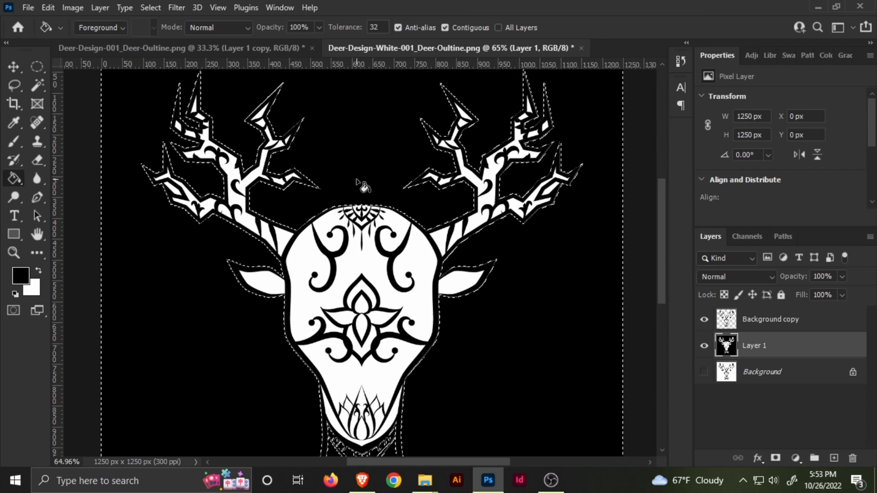
Replace the partial fill on Layer 1 with a black fill over the whole canvas, with the selection cleared.
key("ctrl+z")
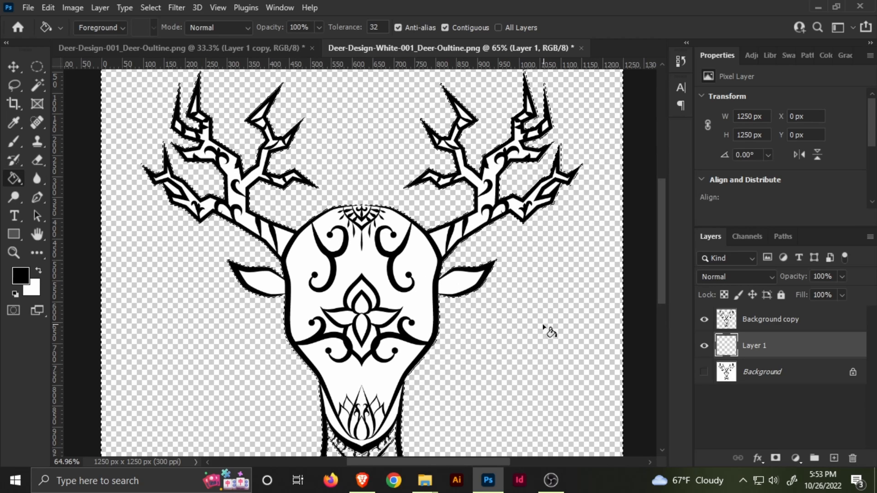
key("ctrl+d")
left_click(150, 6)
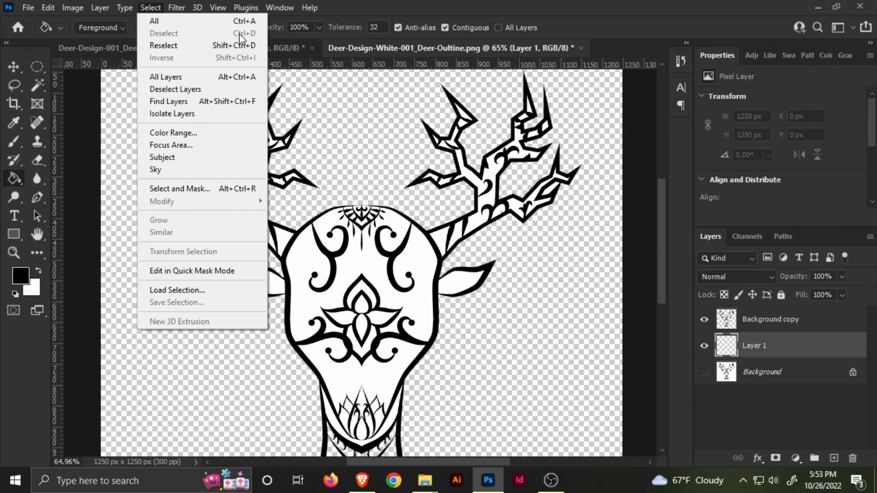
left_click(146, 18)
left_click(381, 161)
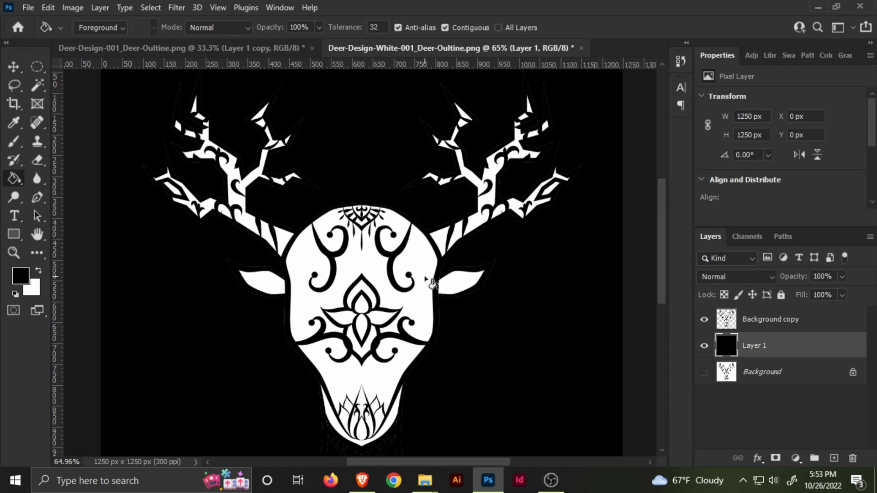
scroll(408, 207, "up", 4)
scroll(407, 207, "down", 5)
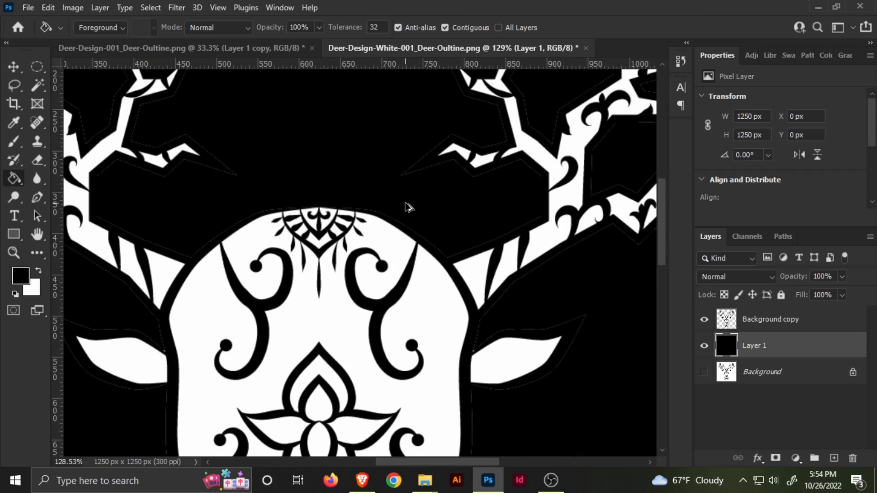
scroll(408, 207, "down", 2)
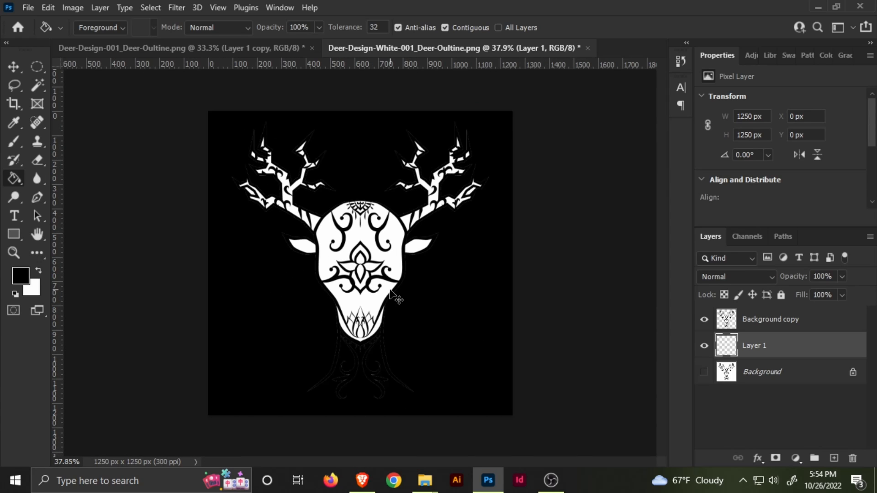
Undo the black fill, the added layer and the deletion of the white area on Background copy.
key("ctrl+z")
key("ctrl+z")
key("ctrl+z")
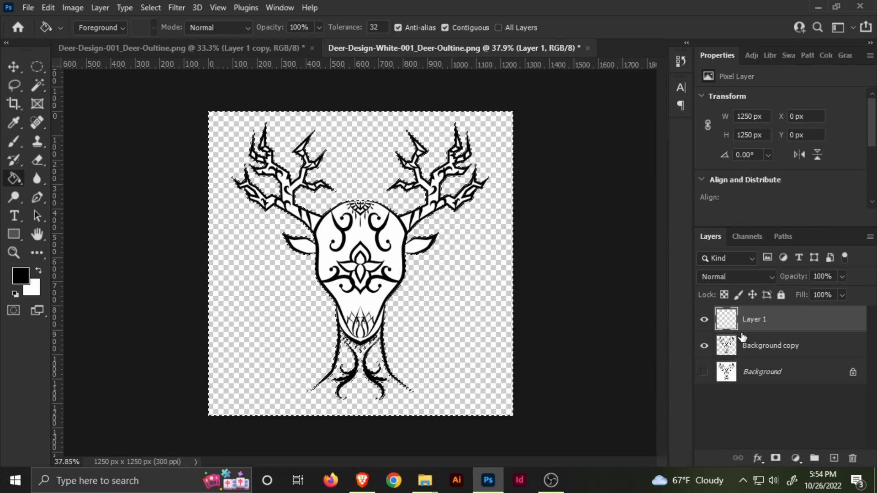
key("ctrl+z")
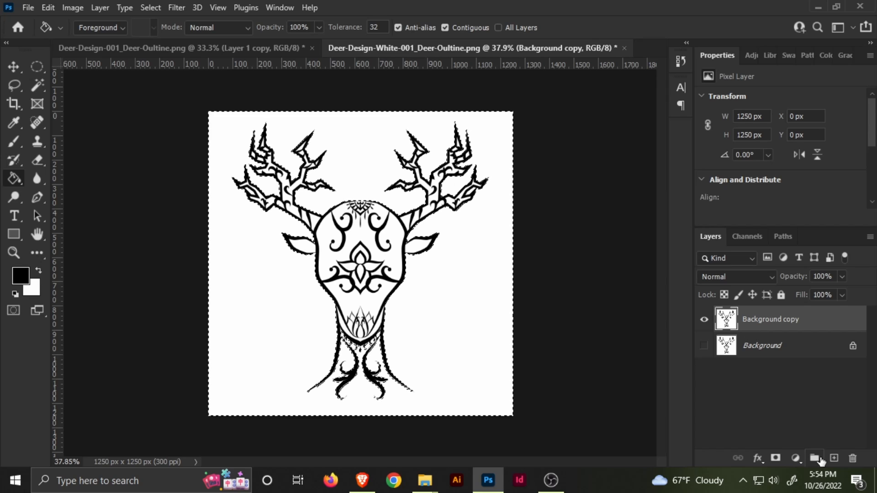
Add a new layer below Background copy and fill it entirely with black after clearing the selection.
left_click(833, 458)
left_click_drag(752, 329, 744, 349)
left_click(153, 7)
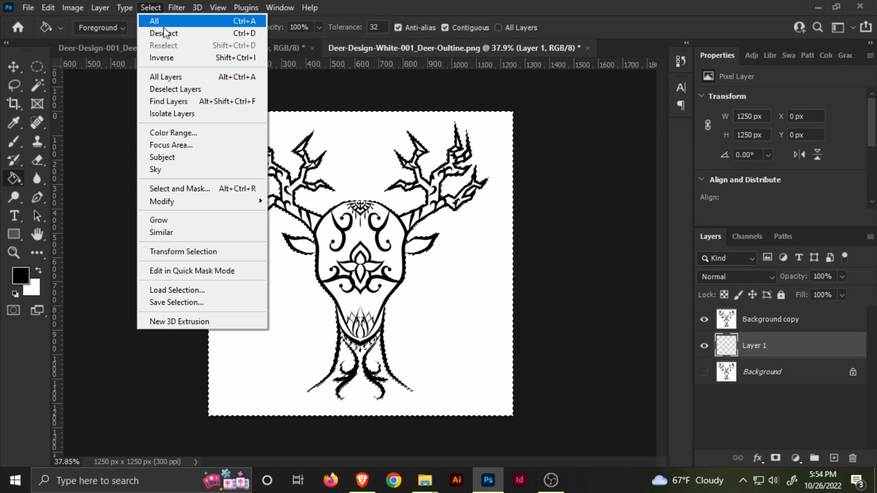
left_click(166, 34)
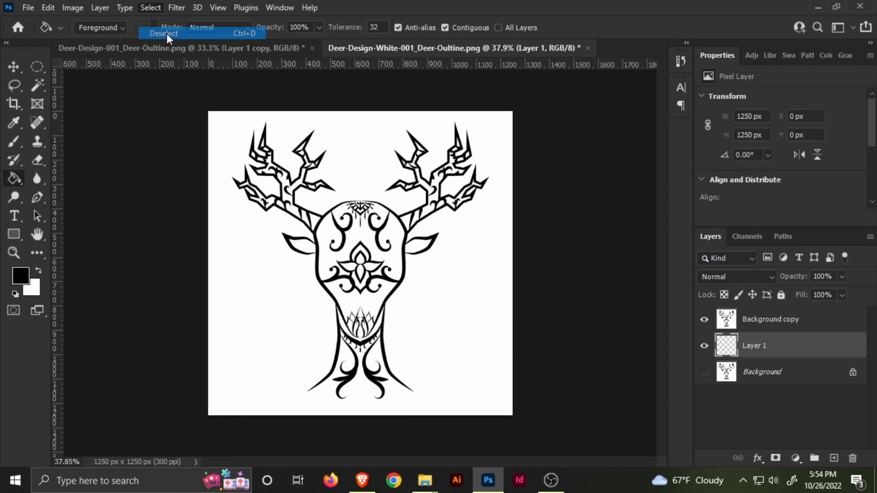
left_click(465, 287)
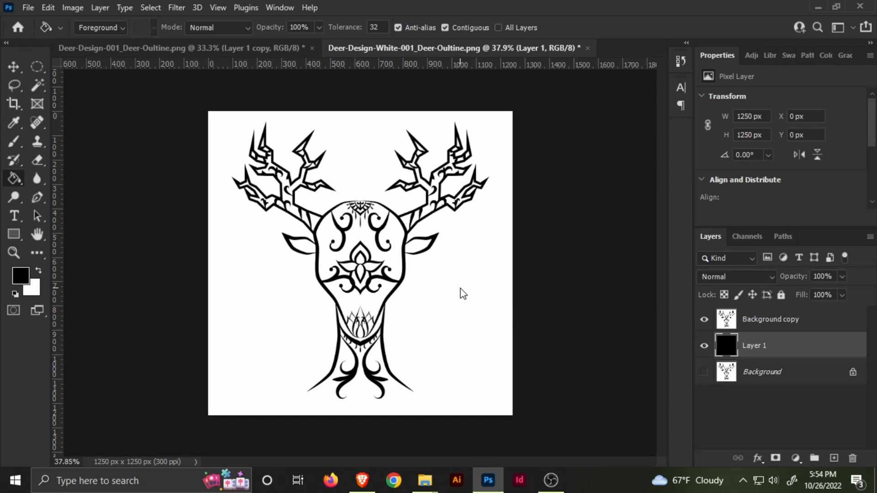
left_click(704, 319)
left_click(704, 319)
Select all the white areas of Background copy with Color Range by sampling white, and delete them.
left_click(742, 327)
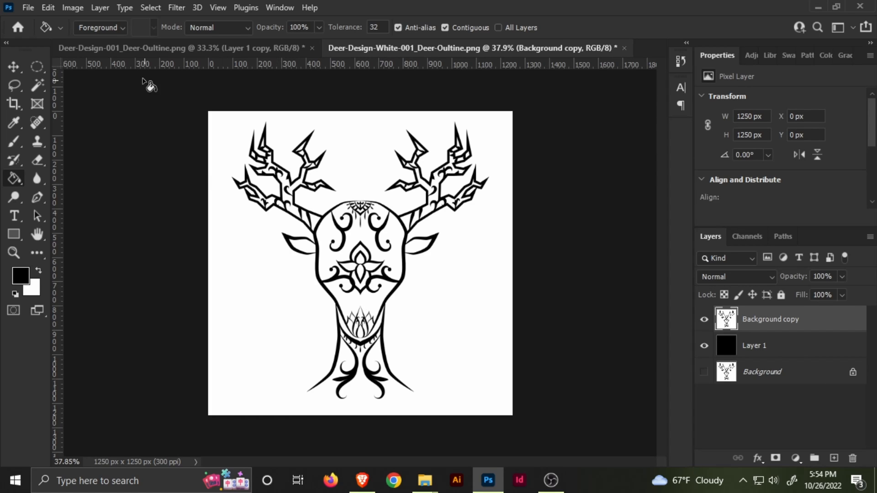
left_click(150, 7)
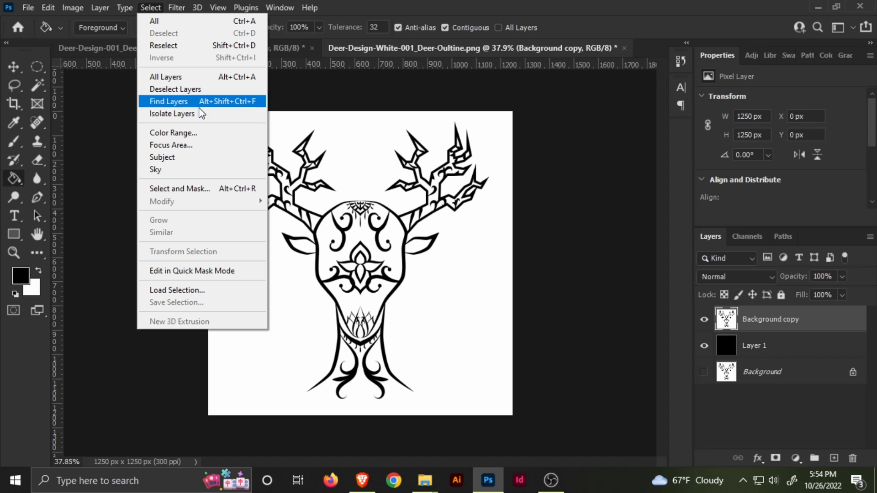
left_click(173, 133)
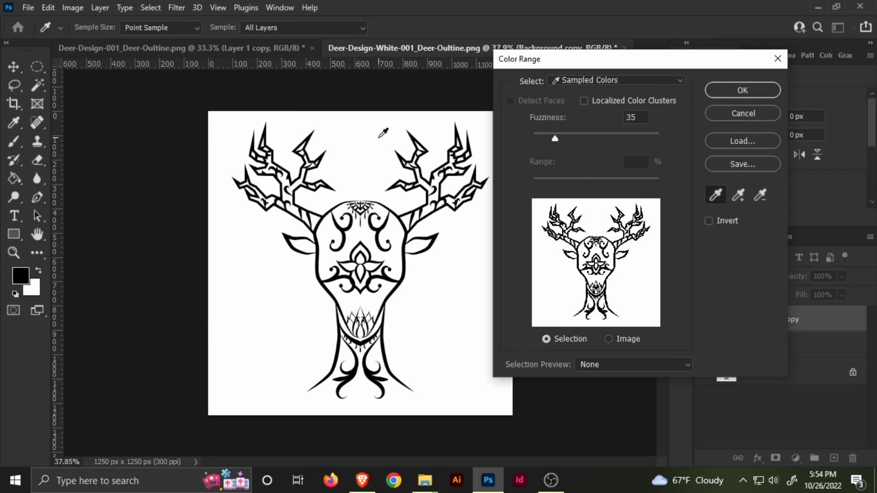
left_click(728, 90)
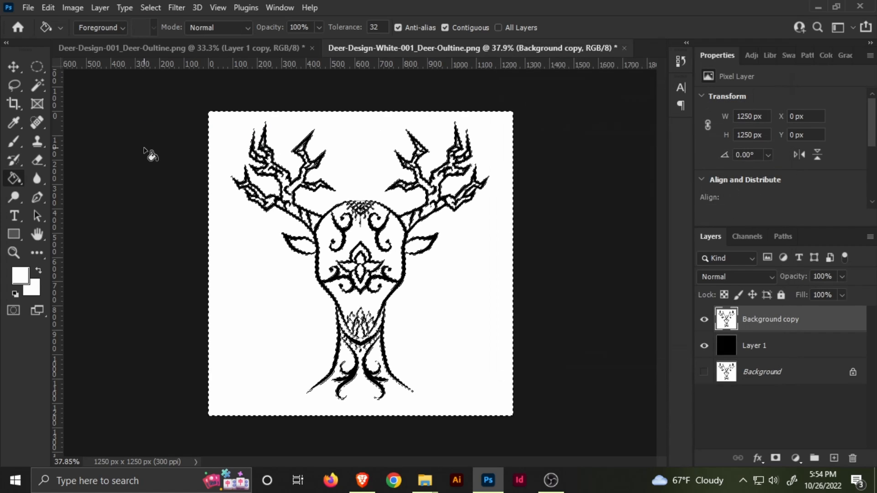
left_click(177, 9)
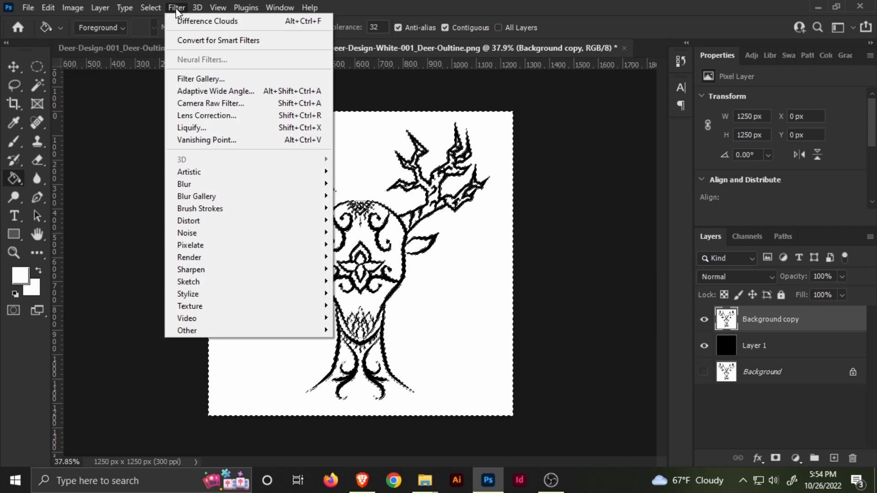
left_click(152, 10)
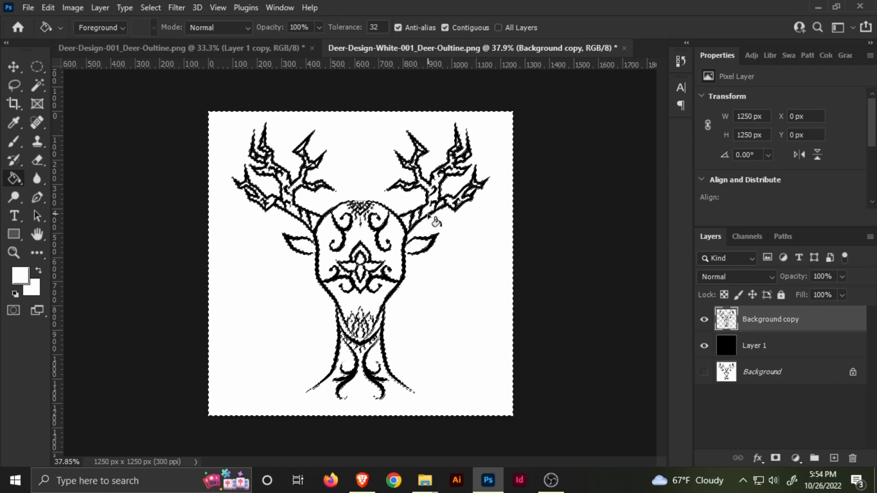
Try deleting the selected white areas of Background copy and clearing the selection, and undo both.
key("Delete")
key("ctrl+d")
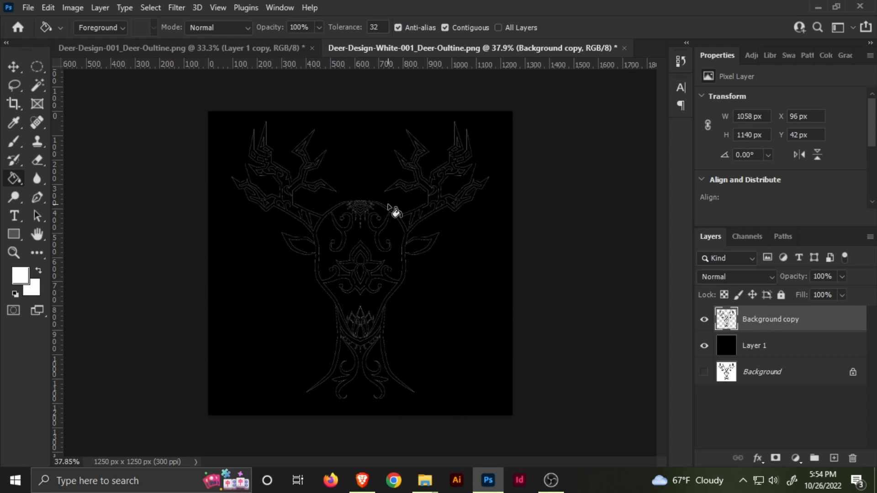
key("ctrl+z")
key("ctrl+z")
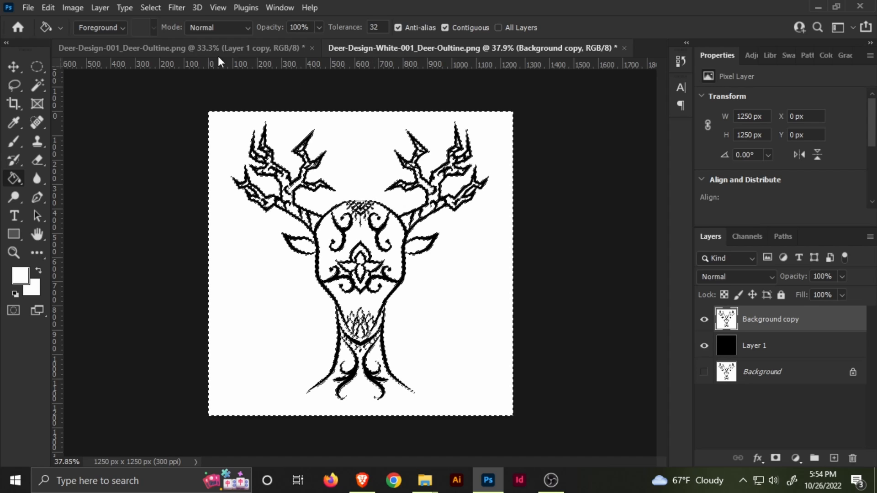
Feather the selection of white areas on Background copy by 1 pixel.
left_click(178, 10)
mouse_move(145, 8)
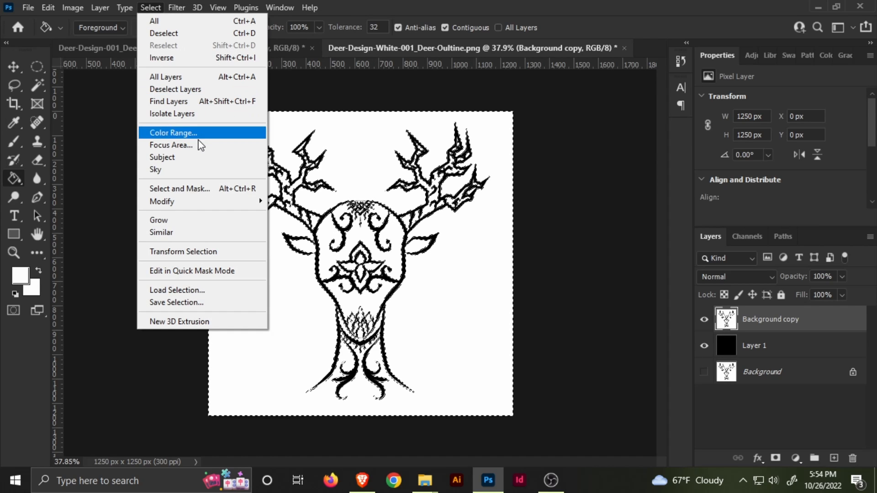
mouse_move(194, 206)
left_click(290, 250)
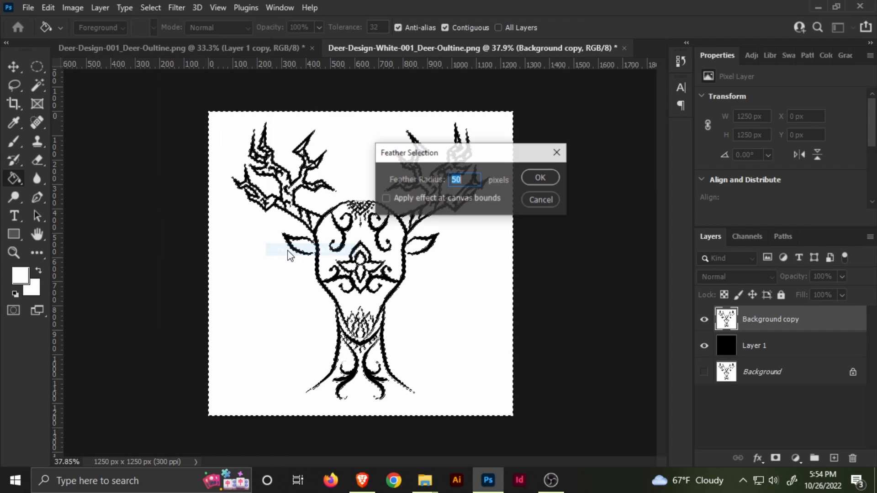
type("1")
key("Return")
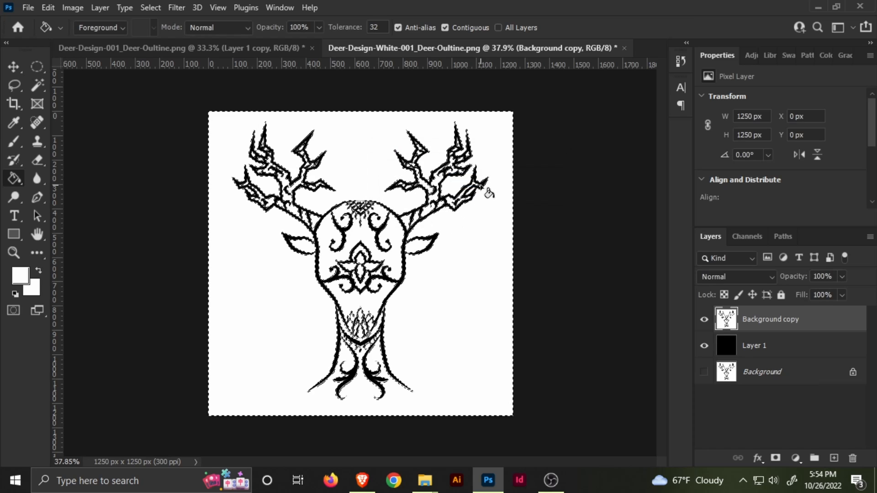
Try deleting the feathered white selection from Background copy and clearing the selection, and undo both.
key("Delete")
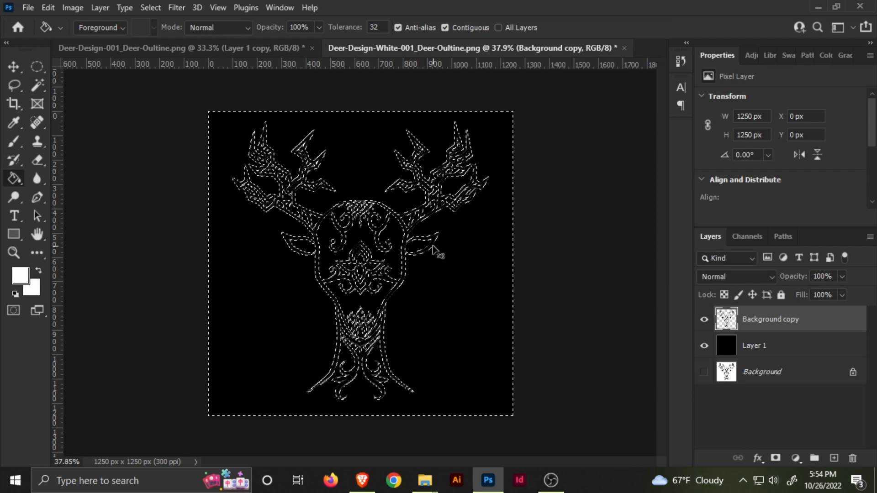
key("ctrl+d")
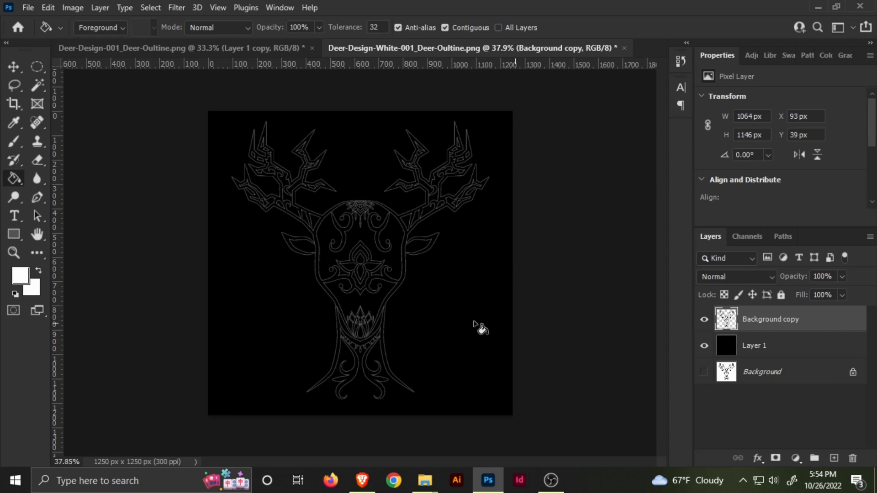
scroll(368, 260, "up", 4)
key("ctrl+z")
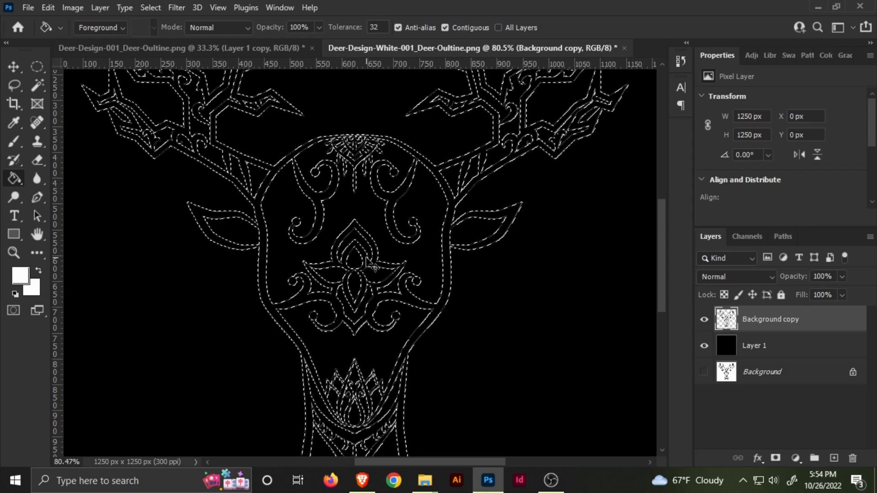
key("ctrl+z")
scroll(402, 258, "down", 4)
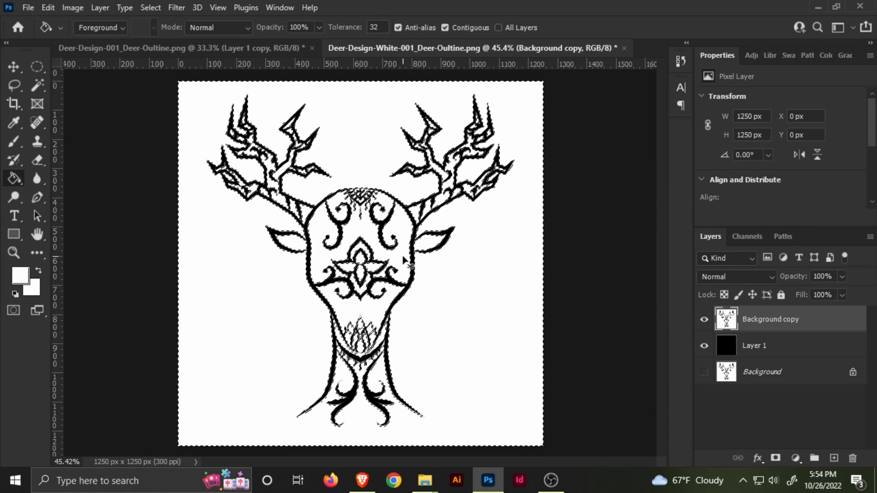
Expand the selection of white areas on Background copy so that it reaches over the line edges.
left_click(154, 6)
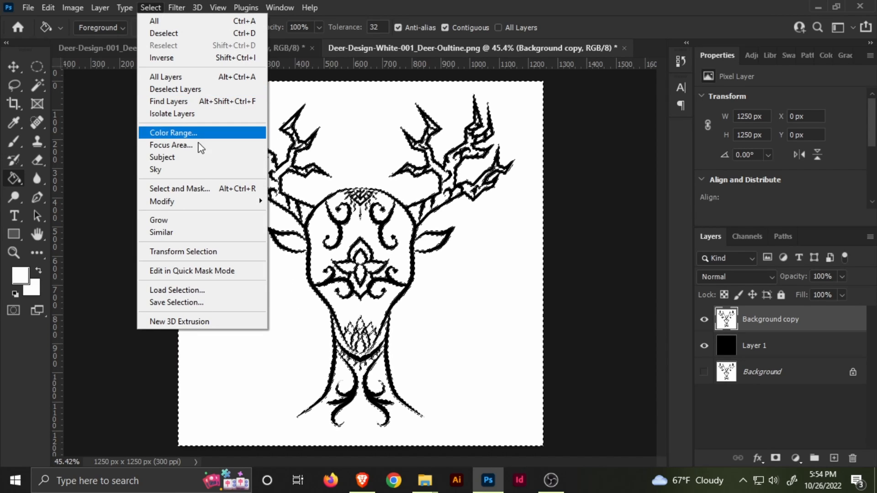
mouse_move(255, 201)
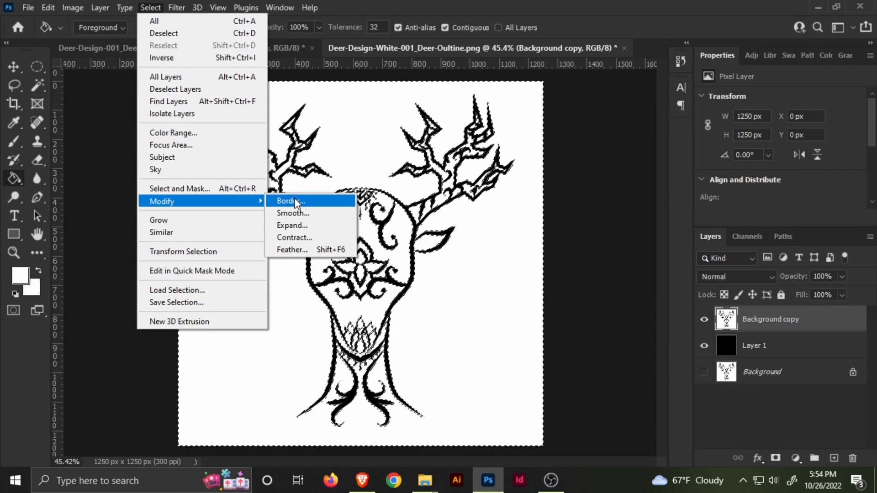
left_click(295, 229)
left_click(336, 233)
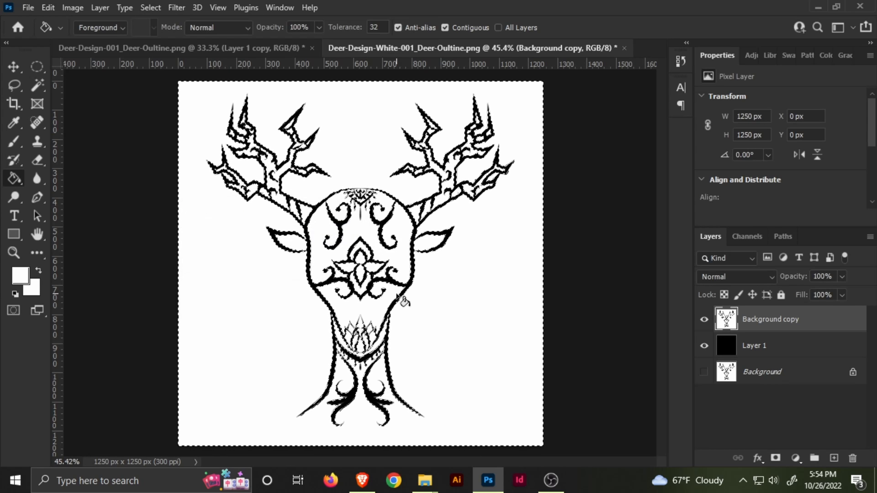
Remove the expanded selection's content from Background copy and turn the remaining deer lines white.
key("ctrl+x")
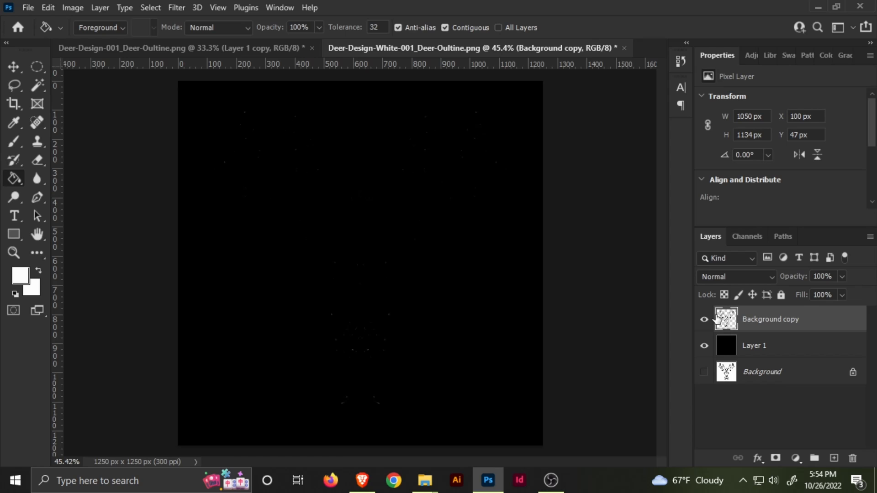
key("alt+BackSpace")
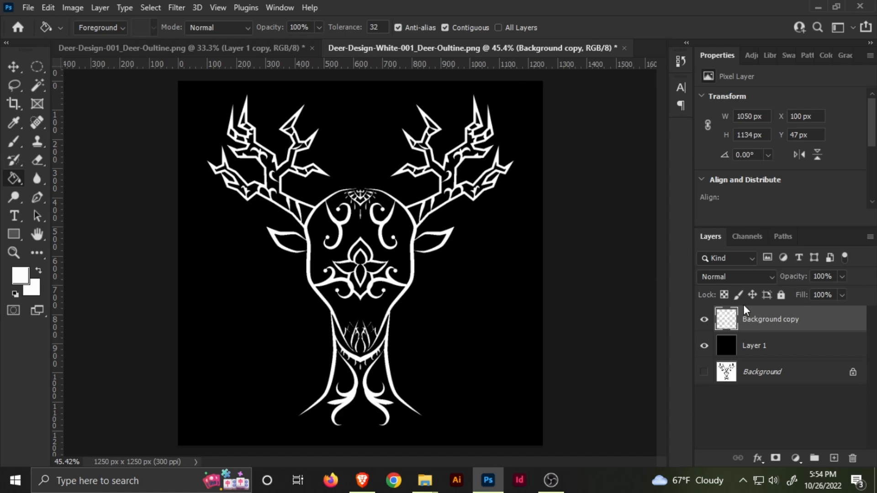
Close the Deer-Design-White-001_Deer-Oultine.png document without saving its changes.
left_click(624, 48)
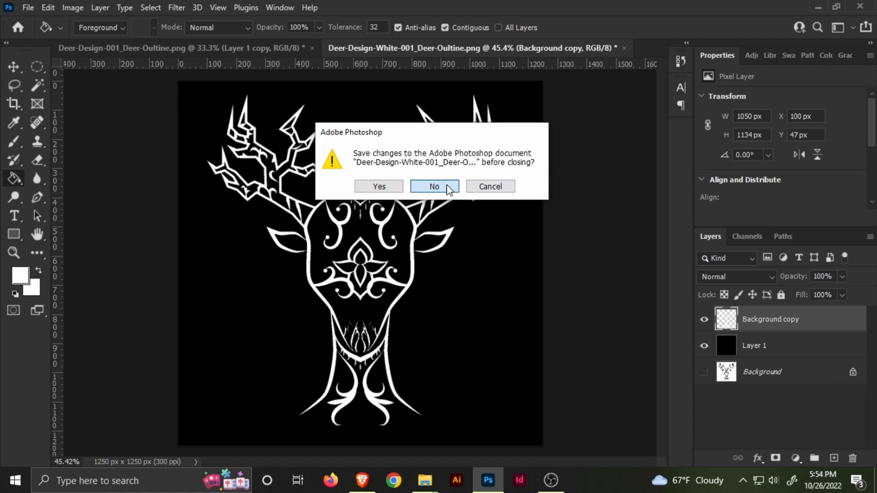
left_click(434, 186)
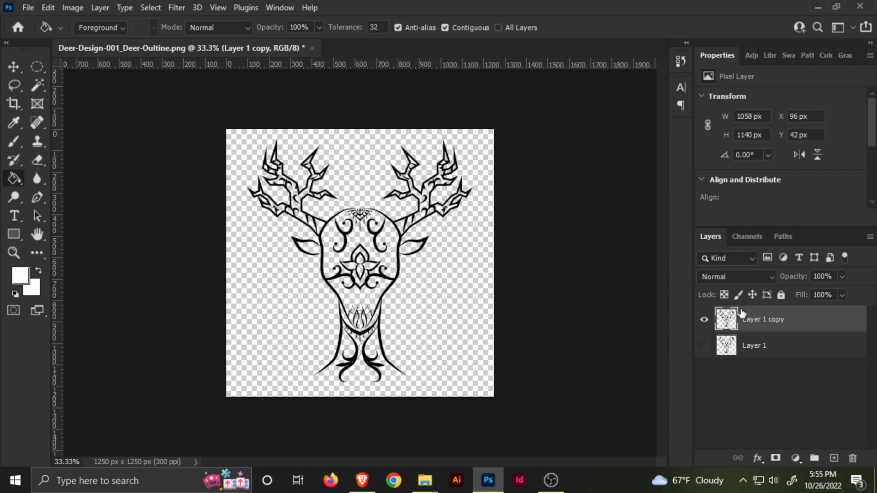
Add a new layer between Layer 1 copy and Layer 1 and fill it with white.
left_click(762, 346)
left_click(834, 458)
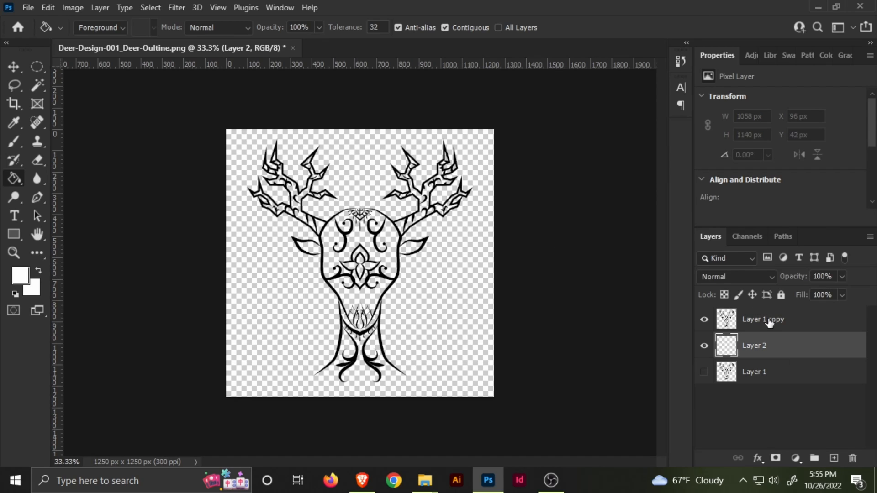
left_click(474, 273)
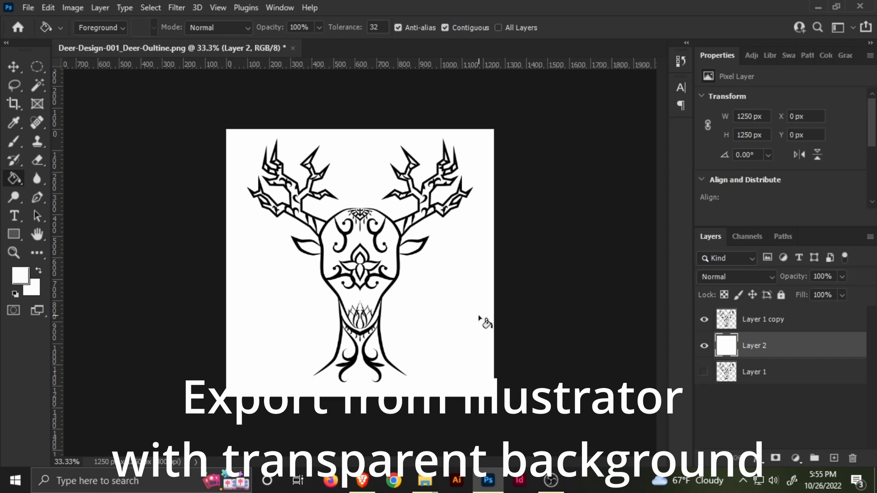
Invert the white layer to black and back to white.
key("ctrl+i")
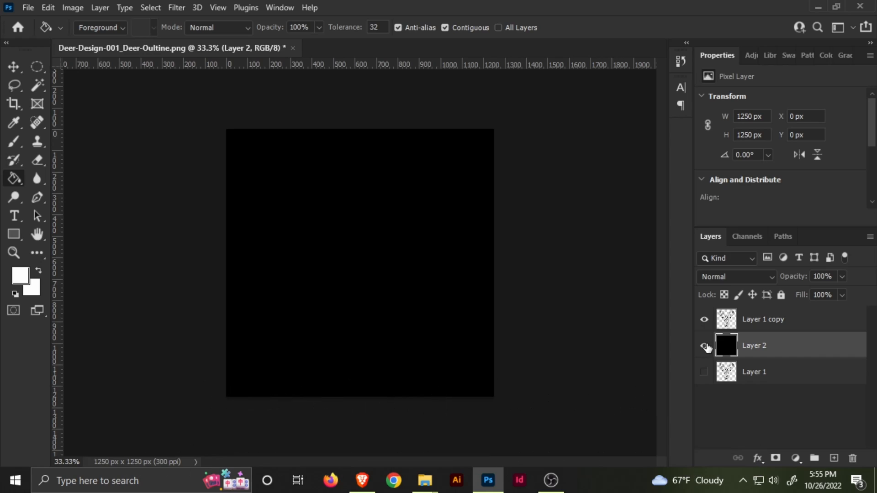
key("ctrl+i")
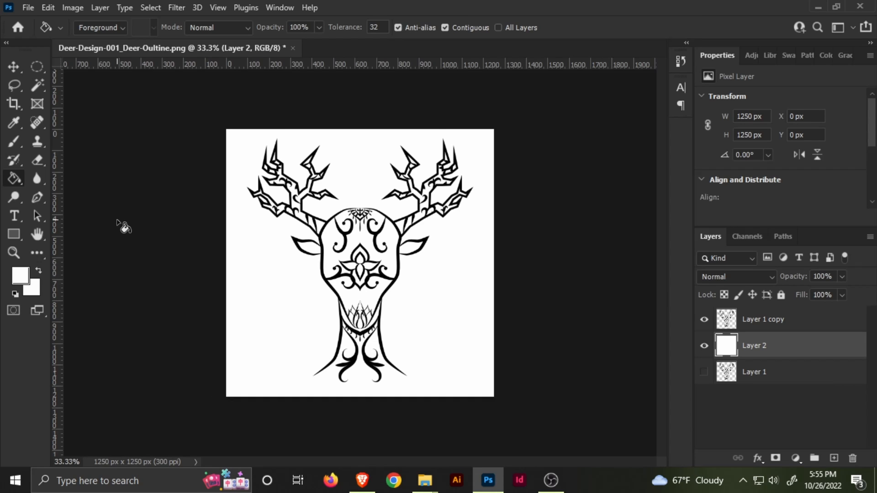
Draw a circular selection about 1177 by 1180 px around the deer head on Layer 2 and feather its edge.
key("m")
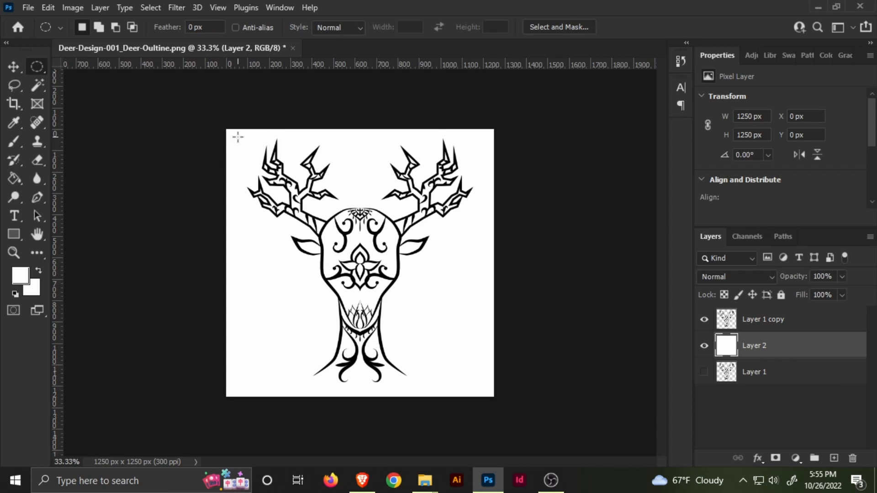
left_click_drag(293, 215, 485, 389)
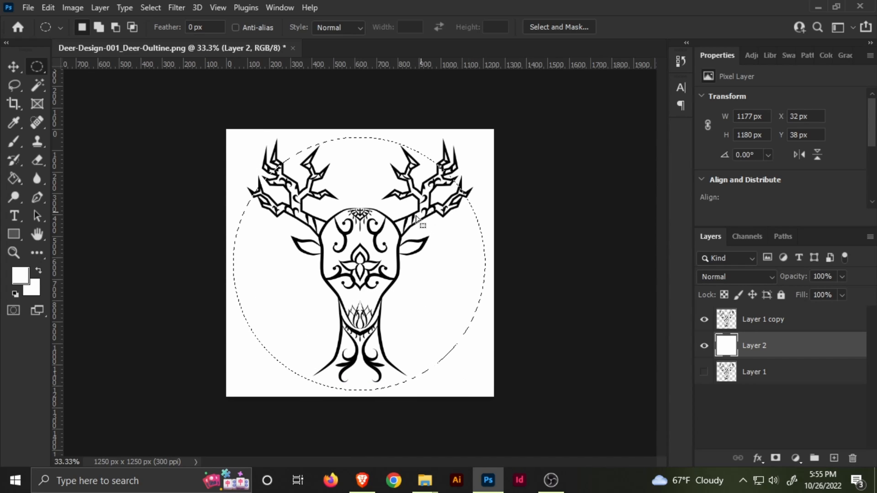
left_click(153, 8)
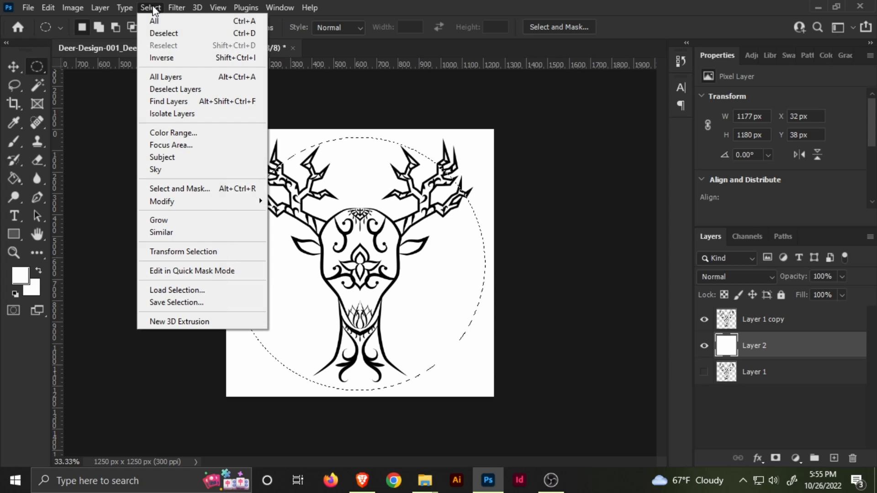
mouse_move(190, 201)
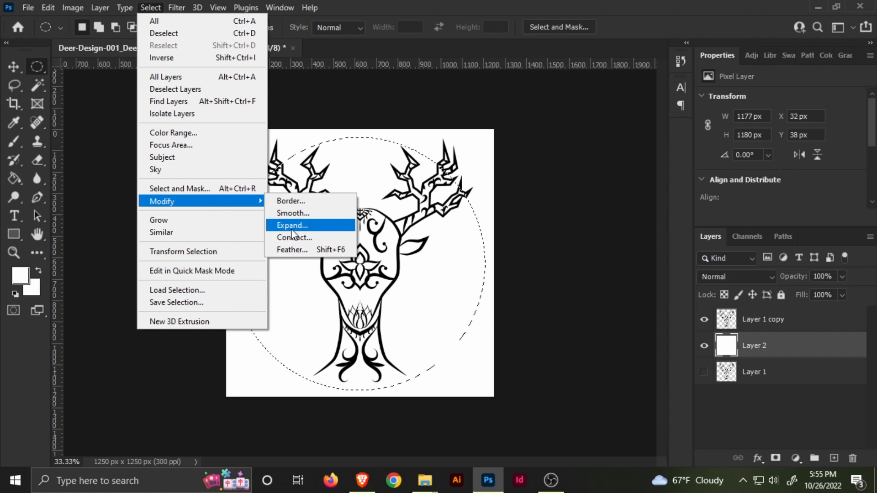
left_click(310, 254)
key("Return")
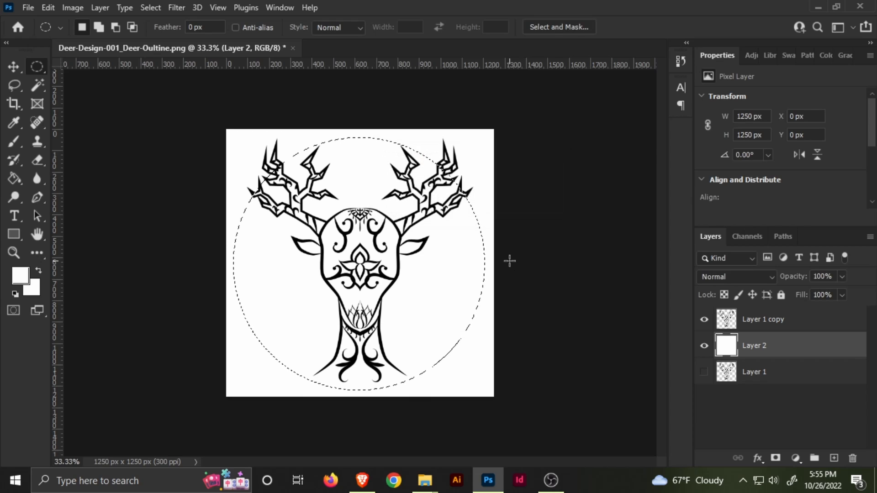
Try rendering Clouds inside the circular selection on Layer 2 with both foreground and background colors white.
left_click(169, 8)
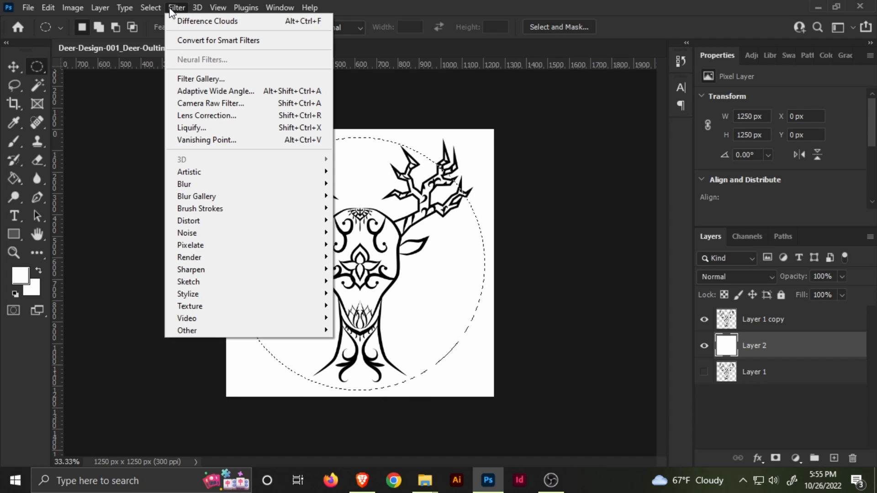
mouse_move(210, 256)
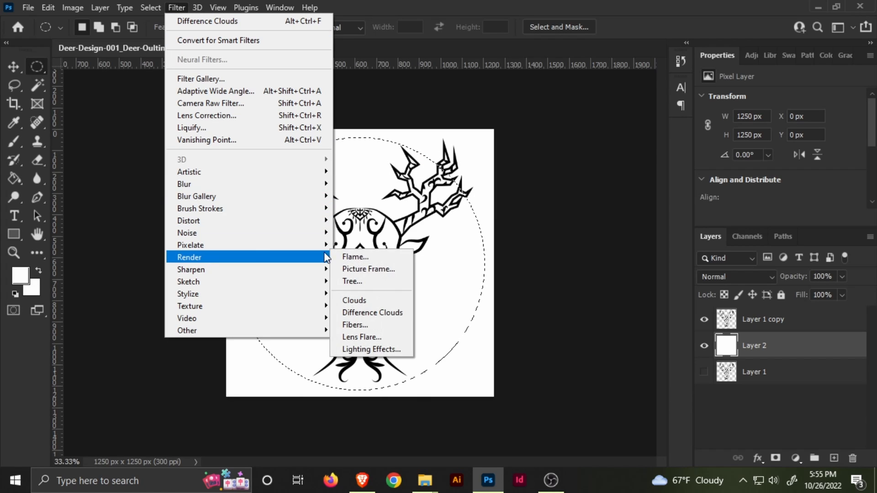
left_click(366, 300)
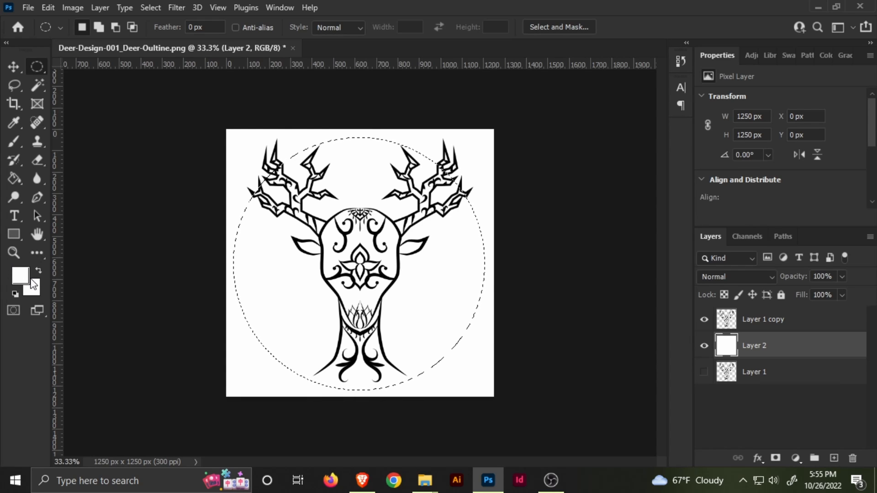
Set the foreground color to black, try rendering Clouds inside the circle on Layer 2, and undo the render.
left_click(164, 7)
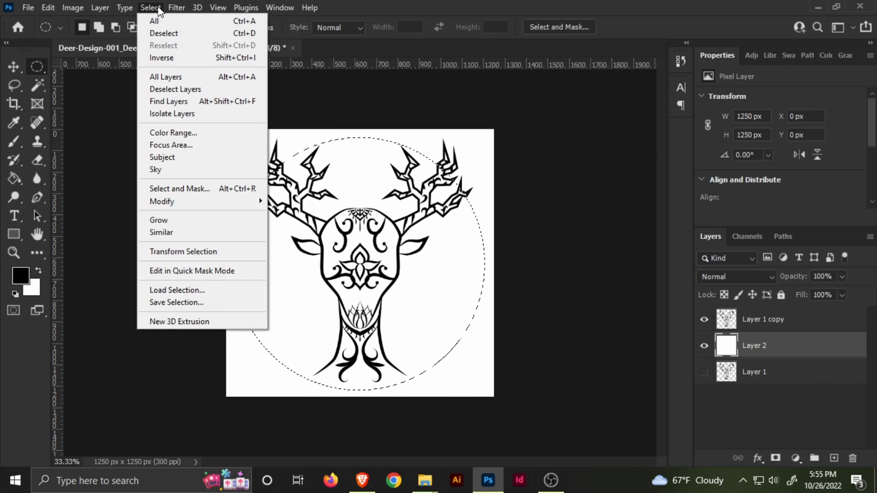
mouse_move(178, 11)
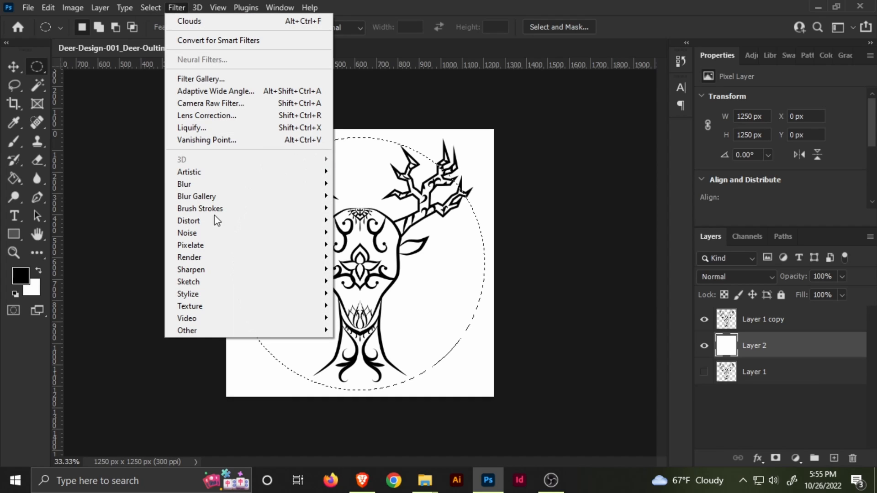
mouse_move(220, 236)
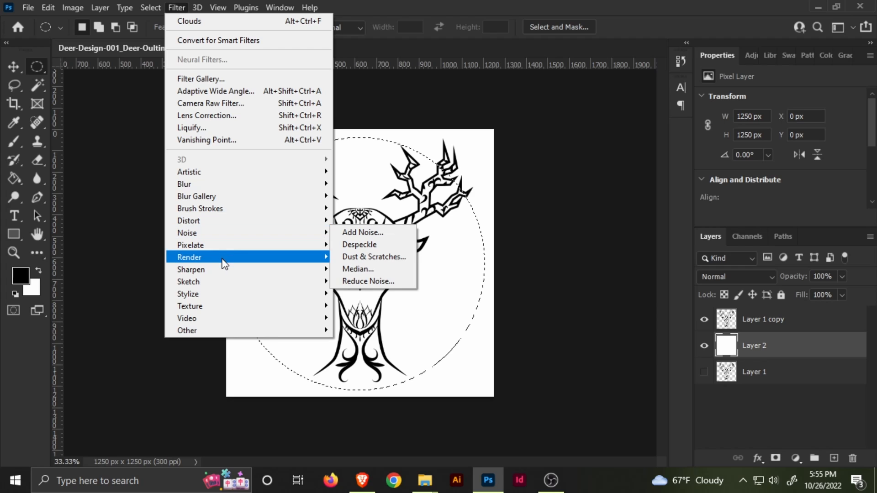
mouse_move(224, 257)
left_click(359, 300)
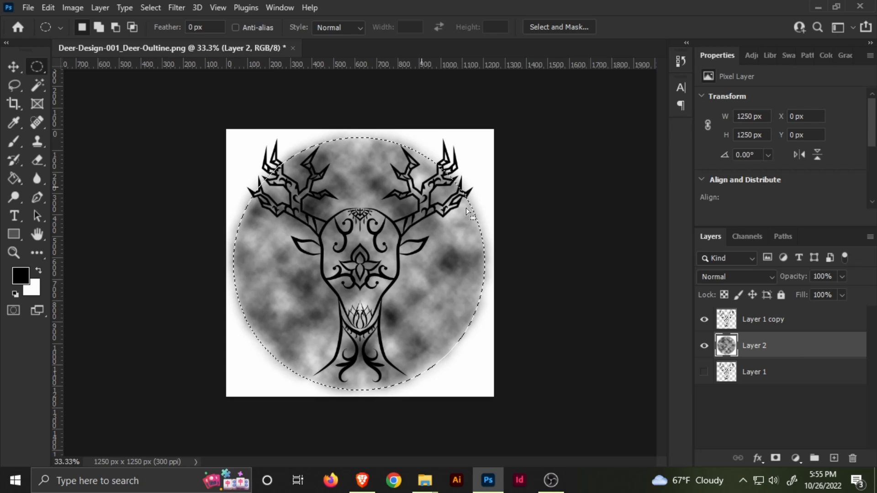
key("ctrl+z")
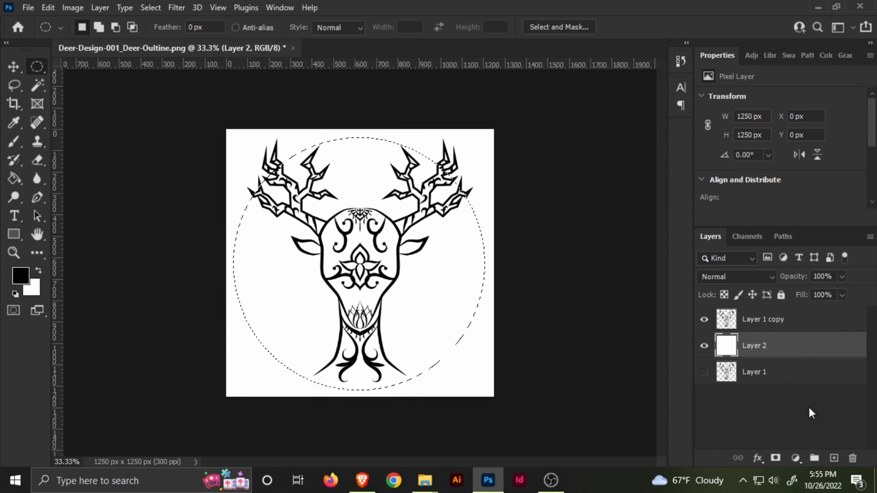
Add a new layer above the white Layer 2 and rename the white layer as bg.
left_click(833, 458)
double_click(747, 372)
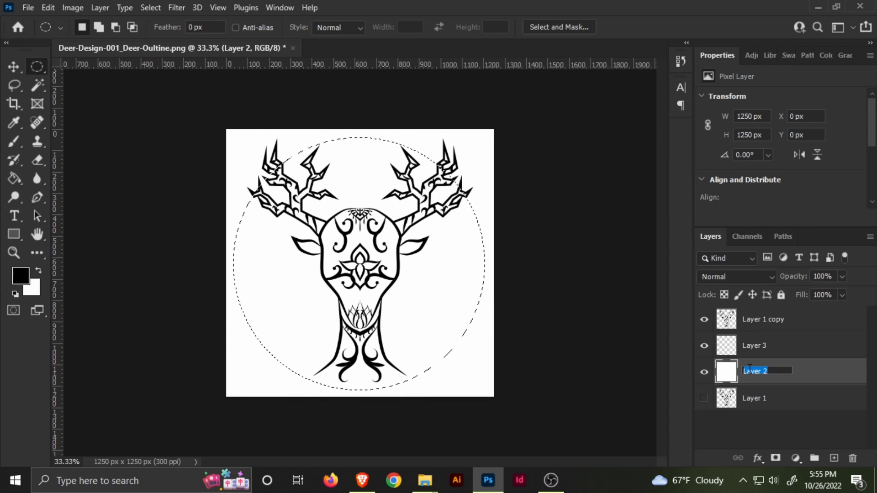
Render black and white Clouds inside the feathered circular selection on Layer 3.
left_click(766, 350)
left_click(177, 7)
left_click(187, 20)
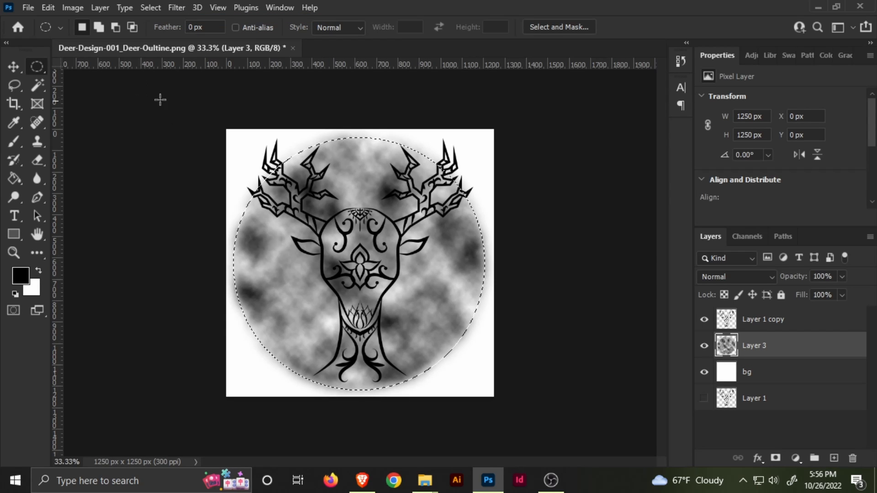
Deselect the circle and render Difference Clouds over the clouds on Layer 3.
key("v")
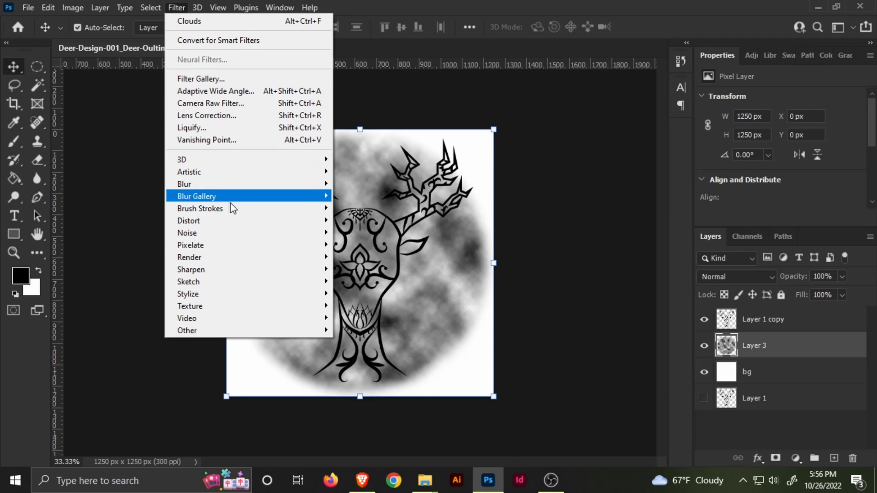
mouse_move(239, 257)
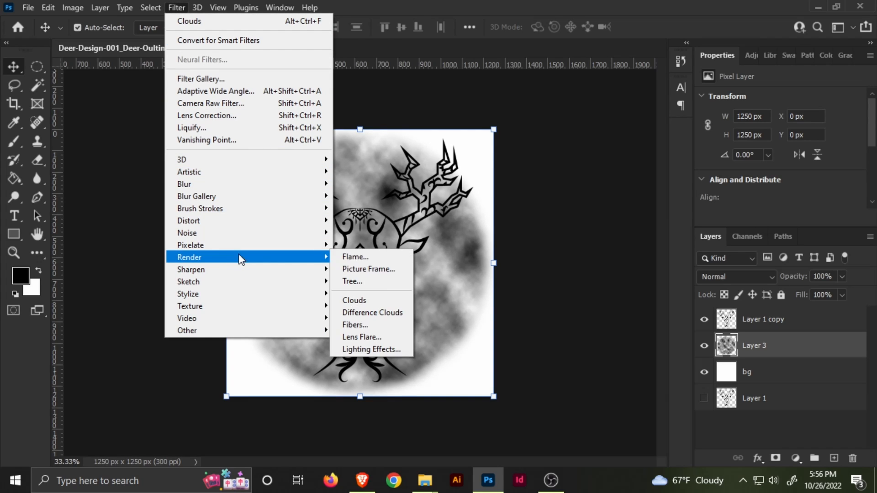
left_click(374, 315)
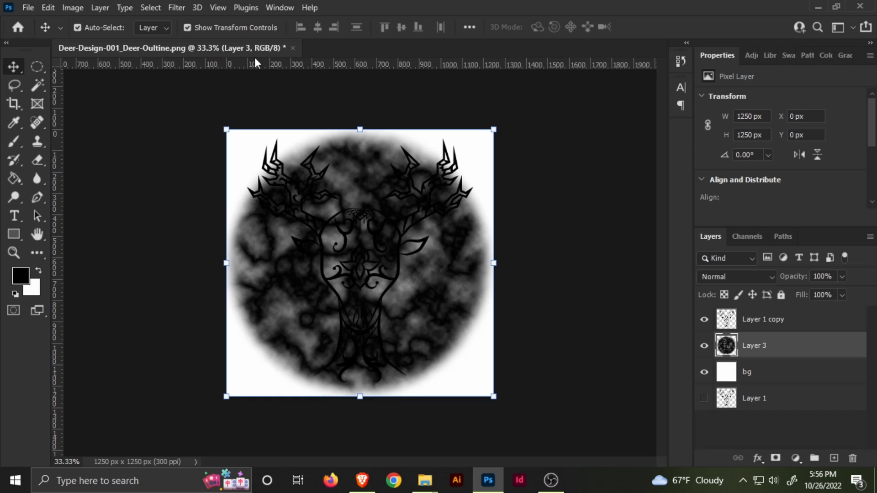
Try rendering plain Clouds over the whole of Layer 3 and undo the render.
left_click(184, 13)
mouse_move(229, 257)
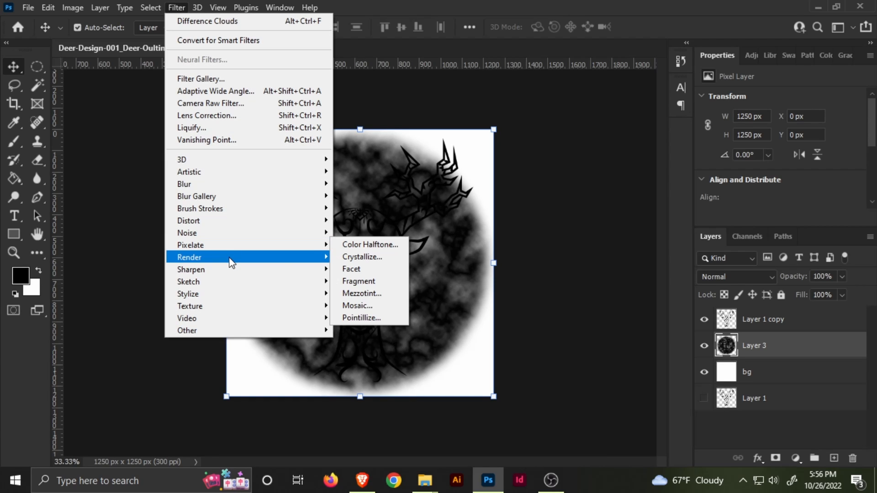
left_click(371, 303)
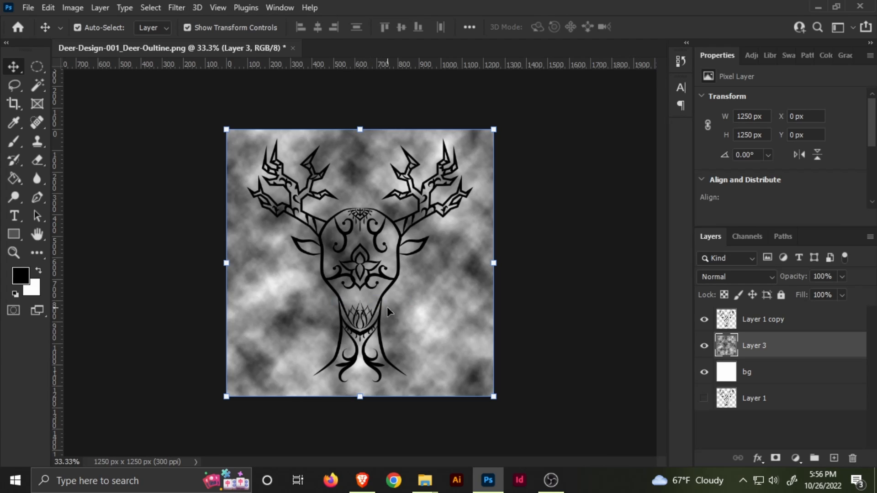
key("ctrl+z")
Try a second Difference Clouds render on Layer 3 and undo it.
left_click(177, 7)
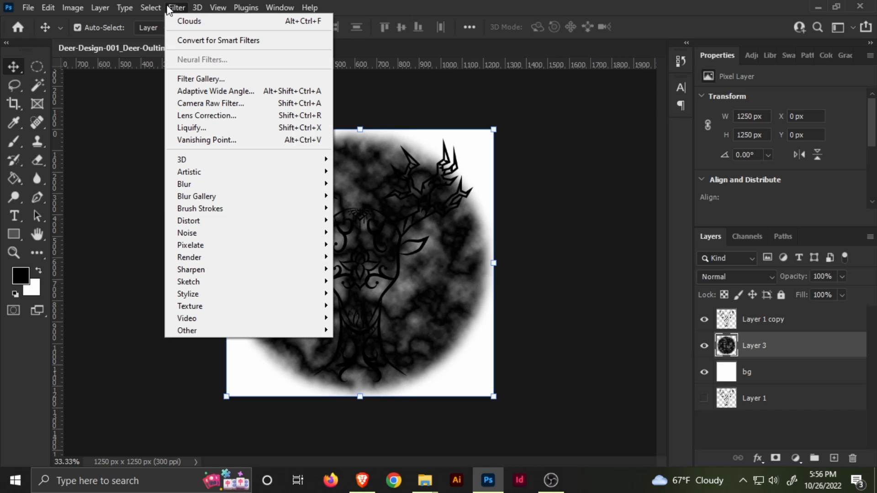
mouse_move(231, 256)
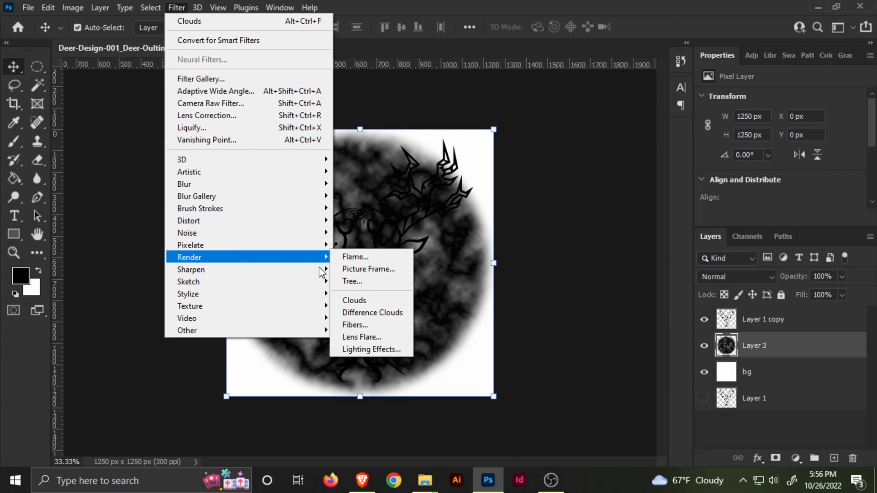
left_click(360, 311)
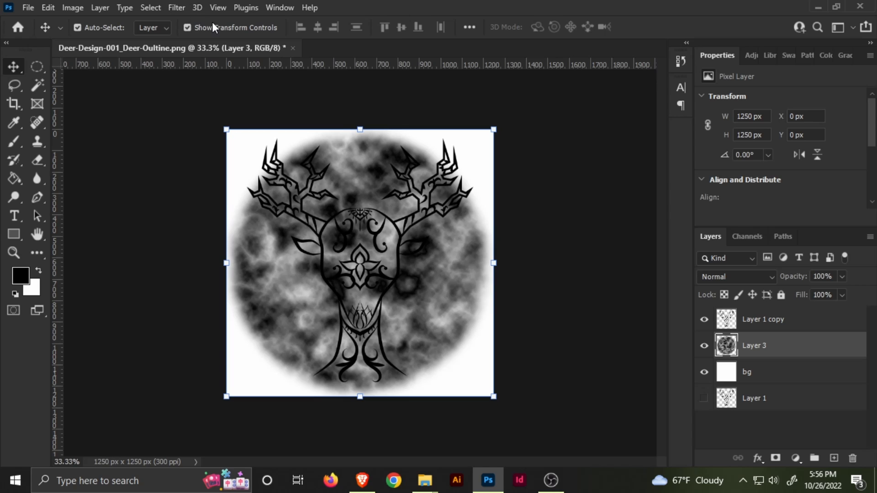
key("ctrl+alt+f")
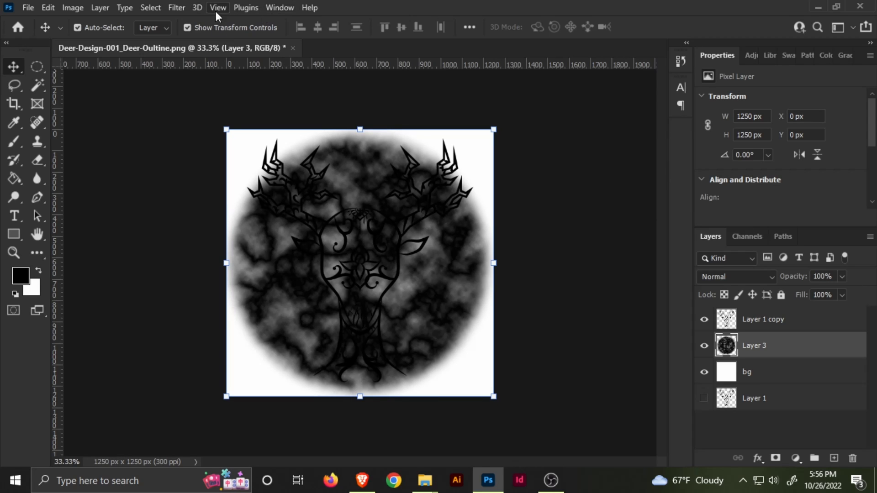
Add monochromatic Gaussian noise of 39.08% to the cloud circle on Layer 3.
left_click(175, 7)
mouse_move(221, 234)
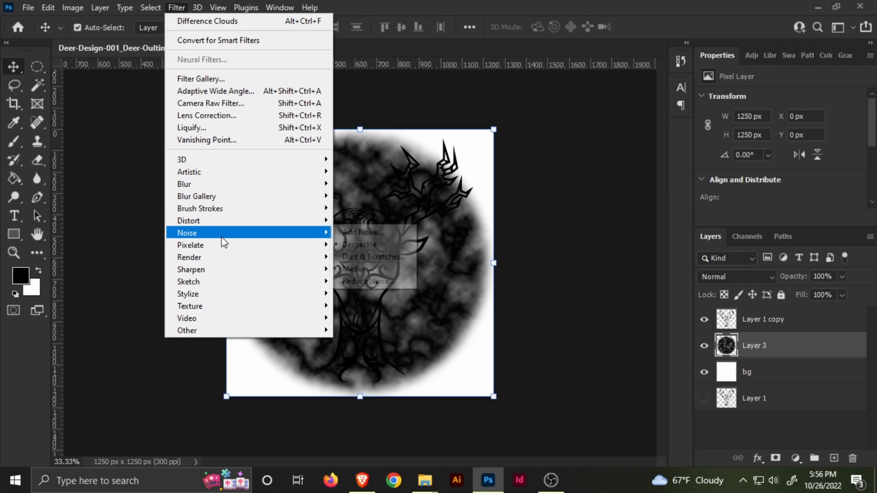
left_click(363, 233)
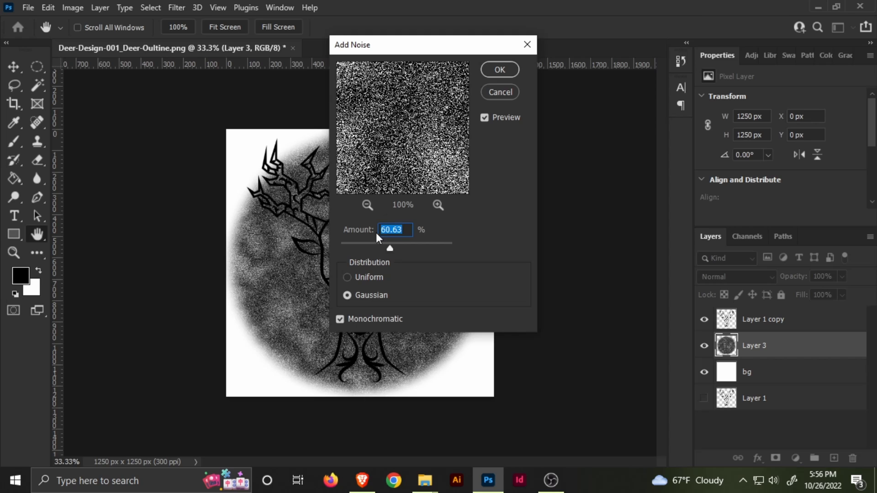
left_click_drag(412, 250, 380, 245)
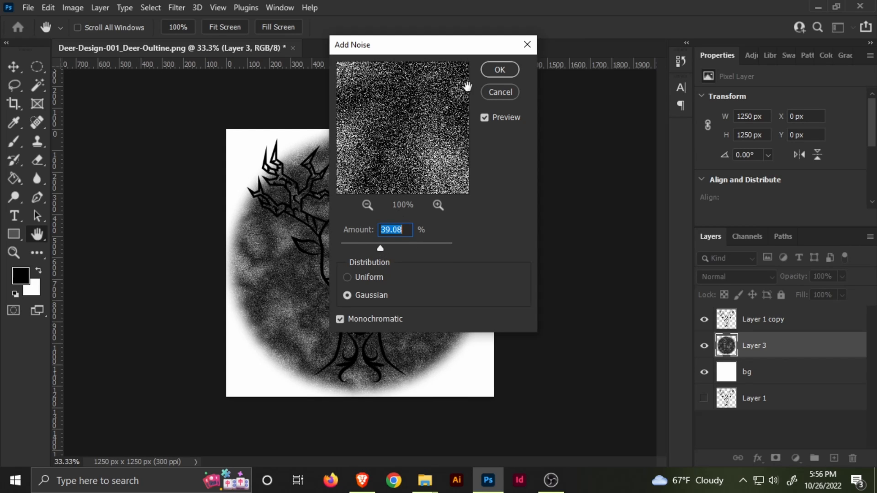
left_click(502, 70)
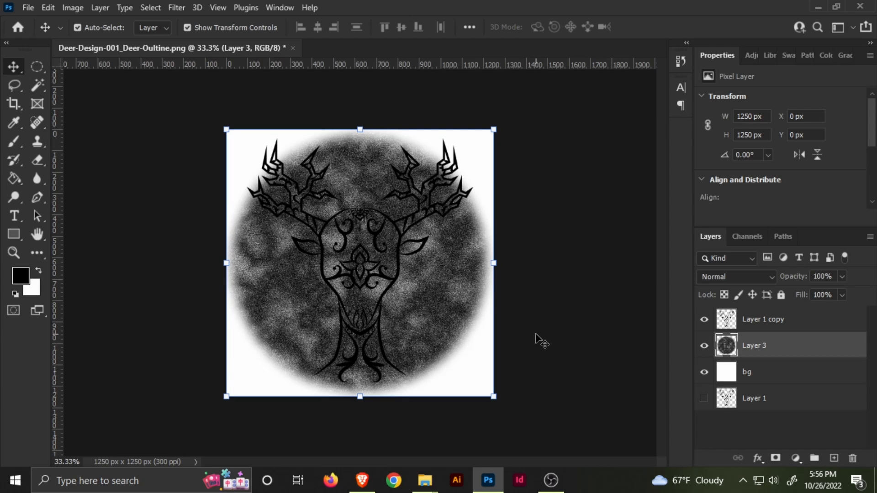
Darken Layer 3 with a Levels adjustment, setting the black input level to 102 and the midtones to 0.82.
left_click(83, 7)
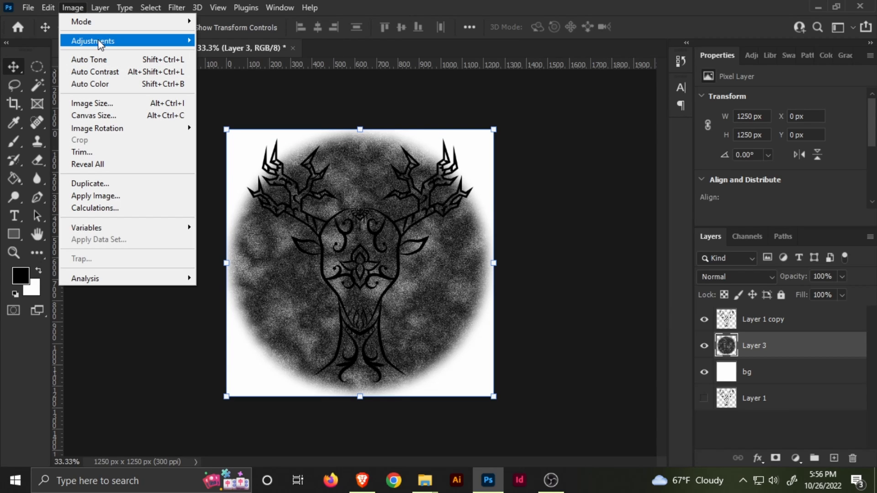
mouse_move(177, 43)
left_click(216, 52)
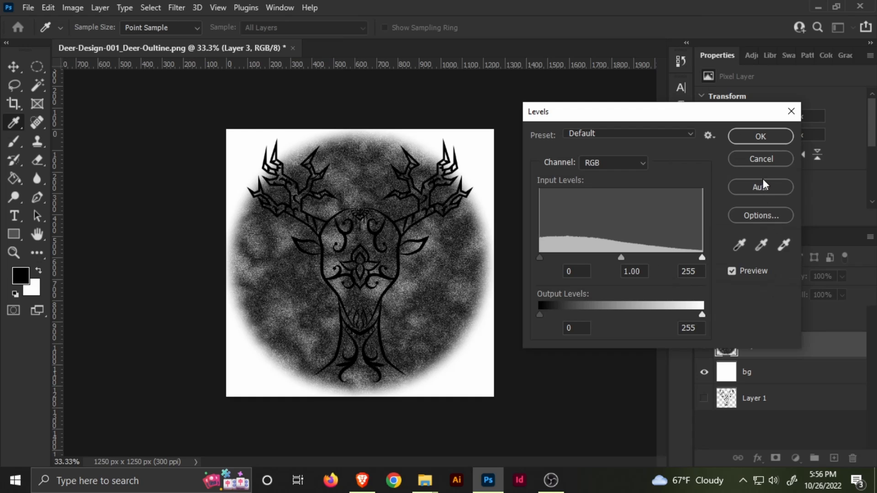
left_click(761, 160)
left_click_drag(540, 257, 660, 258)
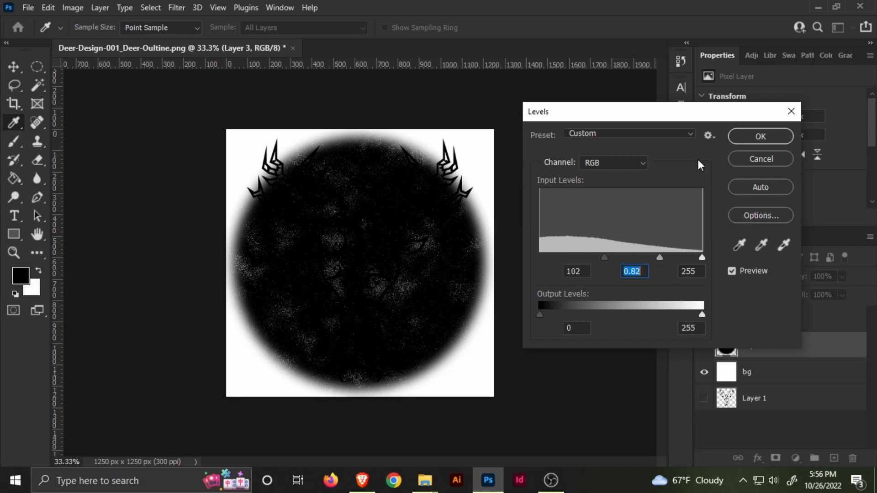
left_click(761, 136)
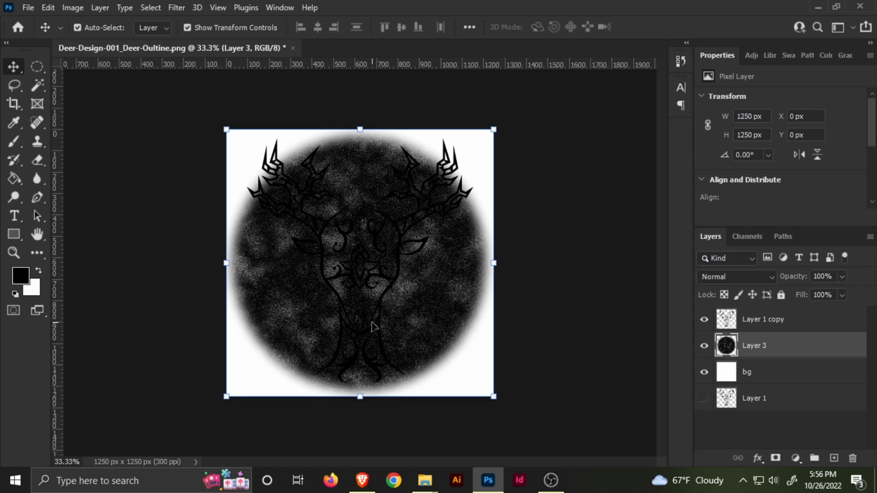
Save the document as the Photoshop file Deer-Design-001_Deer-Oultine.psd in the Deer Design 2 folder.
key("ctrl+shift+s")
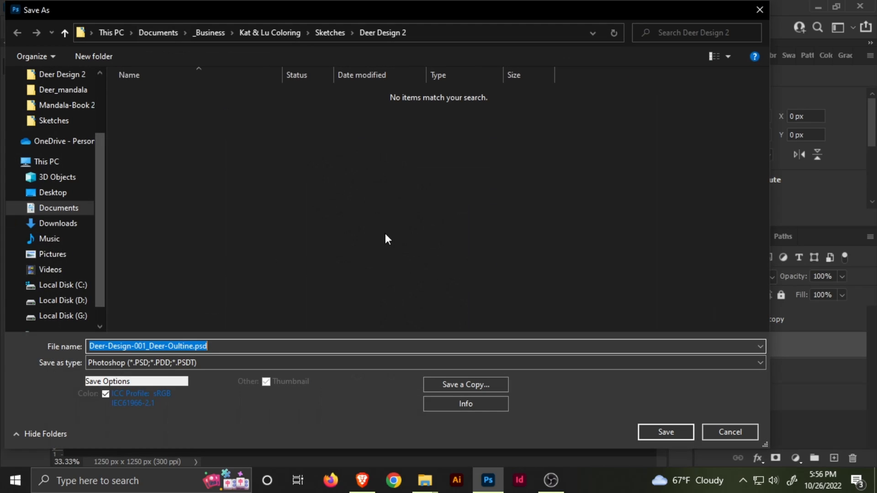
left_click(656, 426)
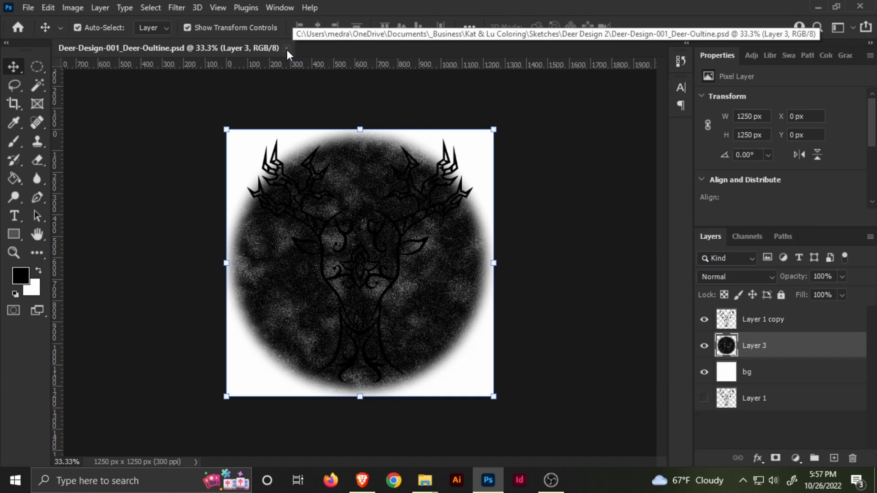
Add a Levels adjustment layer above Layer 3 that darkens its shadows, and compare the image with and without it.
left_click(795, 458)
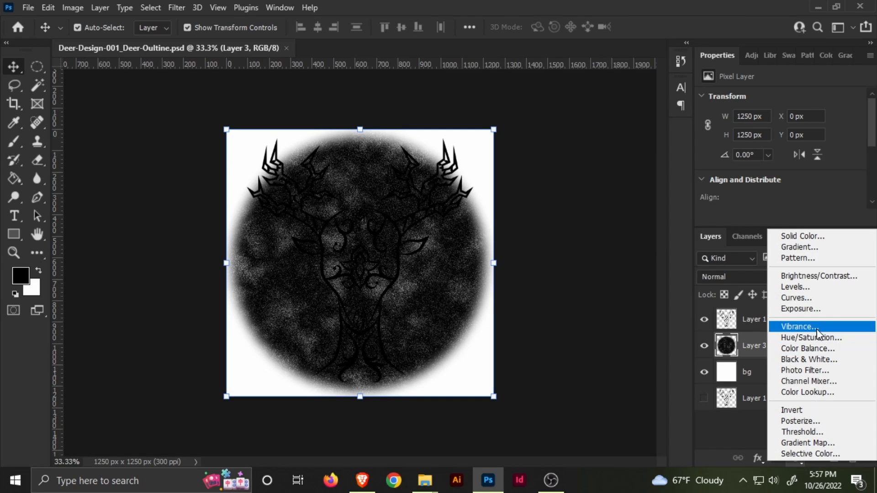
left_click(794, 286)
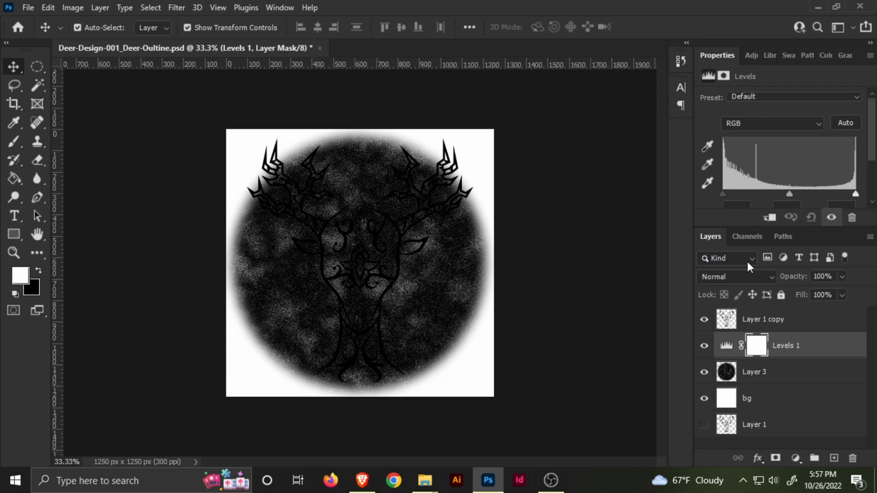
left_click_drag(723, 194, 748, 194)
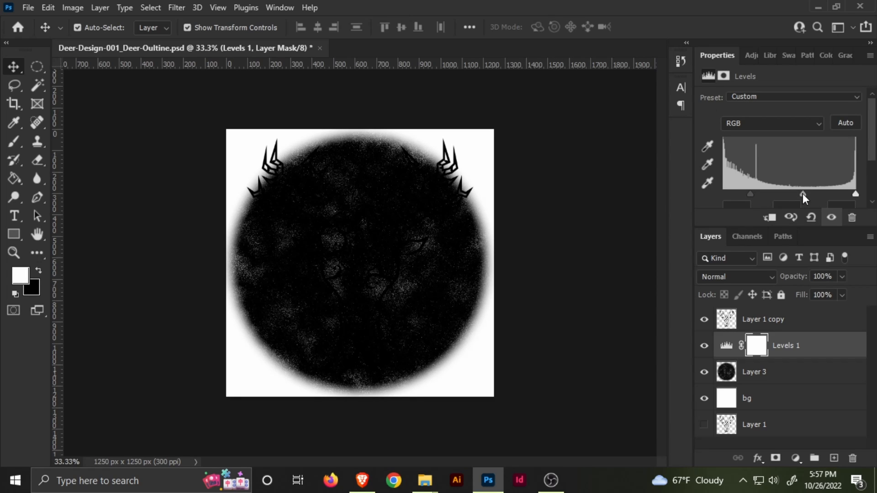
mouse_move(802, 194)
left_mouse_down()
mouse_move(788, 193)
mouse_move(804, 192)
left_mouse_up()
left_click(703, 346)
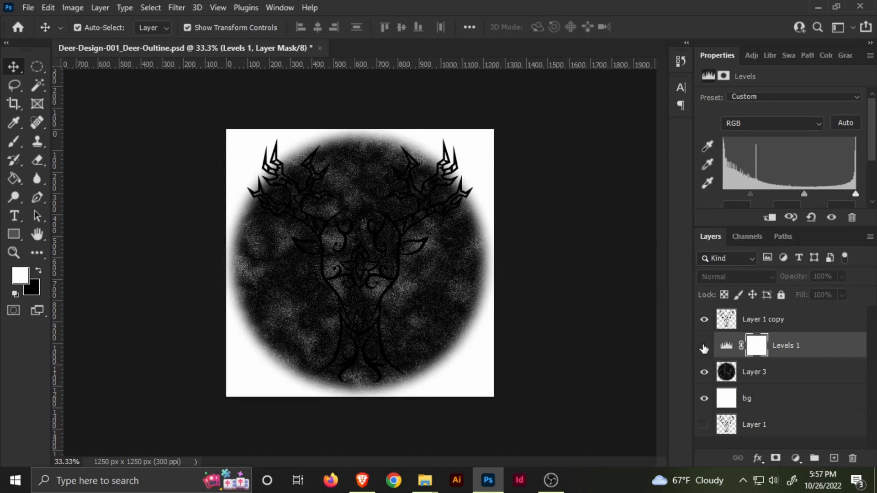
left_click(703, 346)
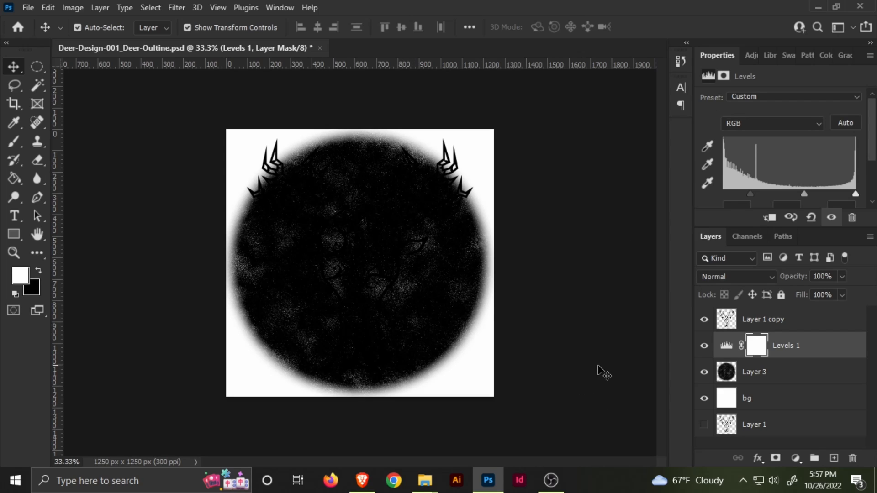
Add a new layer above Levels 1 and load the outline of Layer 3's circle as a selection.
left_click(770, 373)
left_click(777, 352)
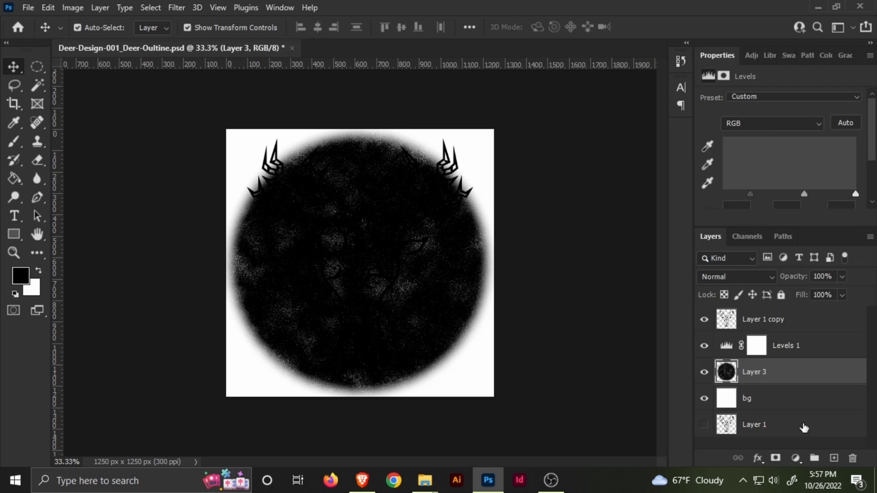
left_click(834, 458)
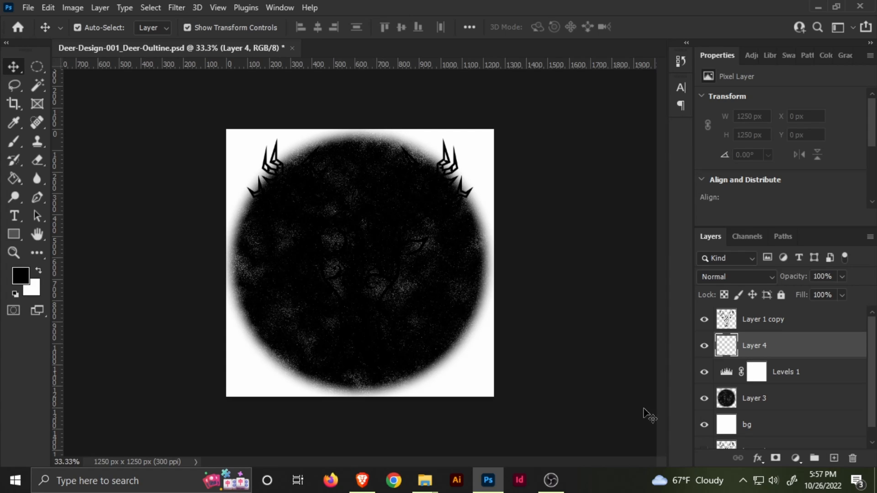
left_click(726, 399, "ctrl")
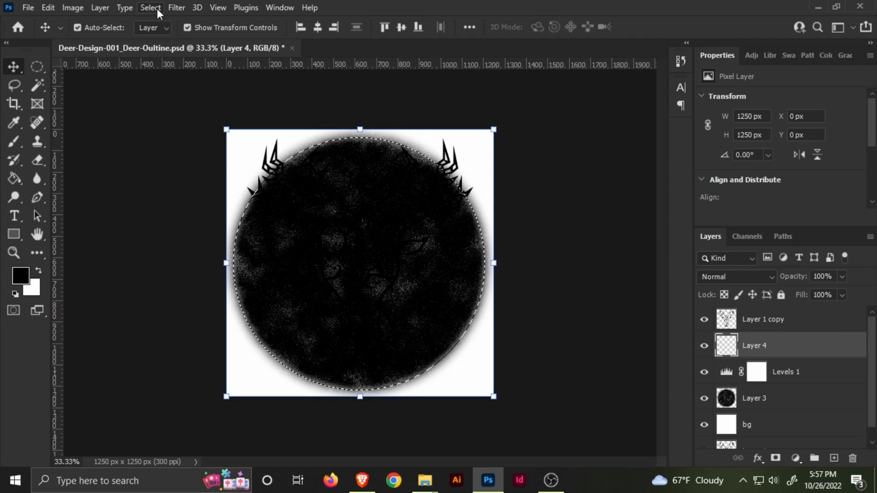
Feather the circular selection by 5 pixels.
left_click(176, 7)
mouse_move(150, 8)
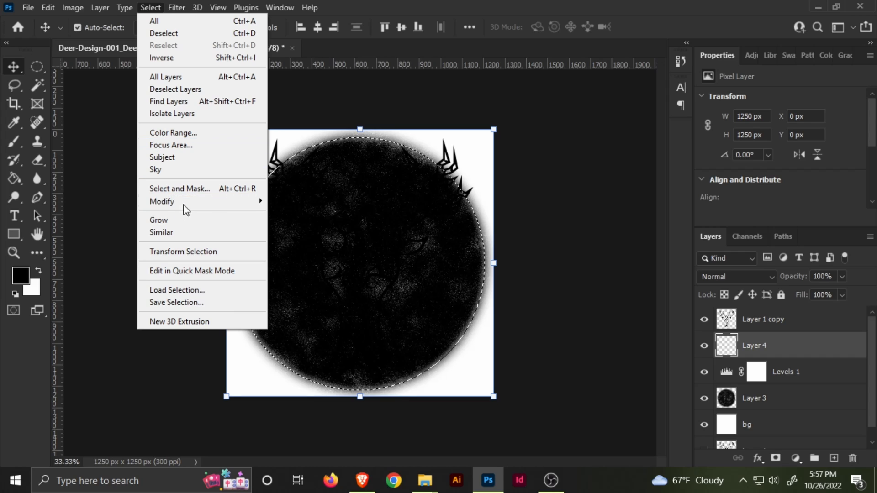
mouse_move(187, 204)
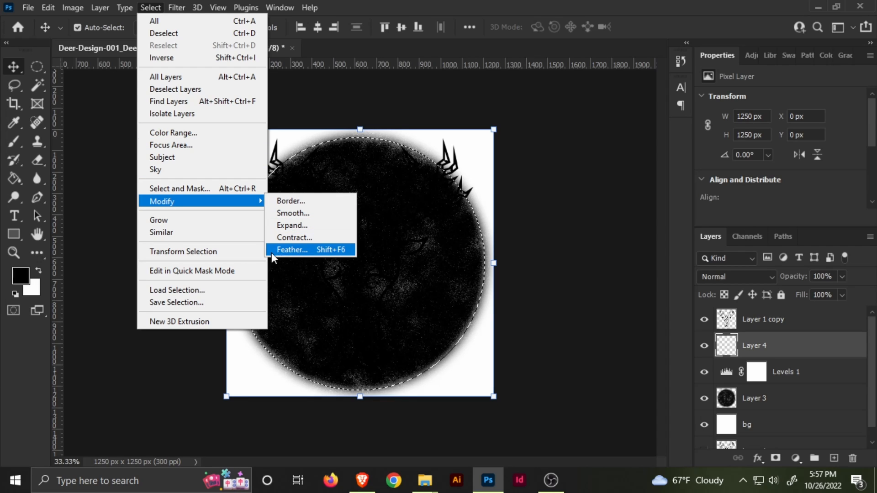
left_click(294, 247)
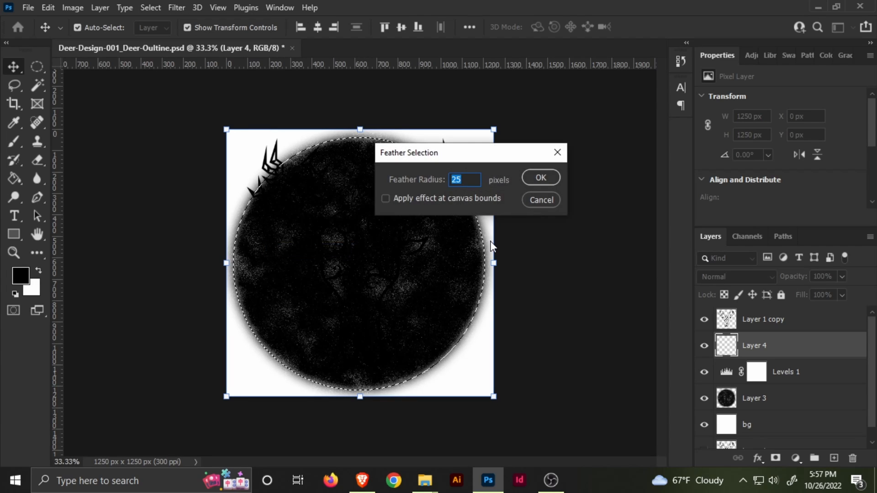
type("5")
key("Return")
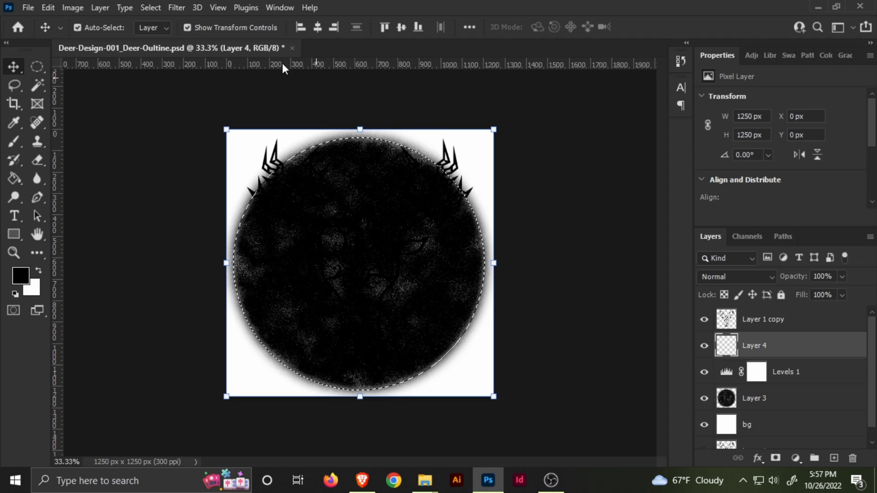
Render black and white Clouds inside the feathered circular selection on Layer 4.
left_click(182, 9)
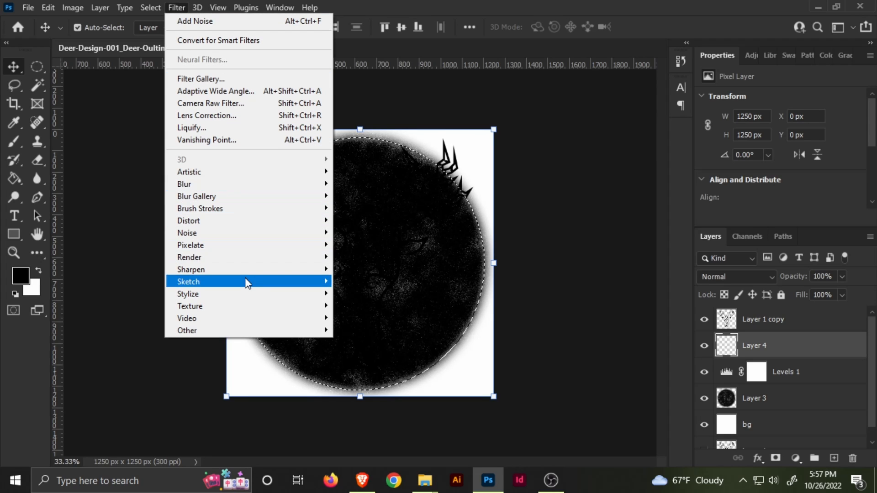
mouse_move(247, 263)
left_click(365, 300)
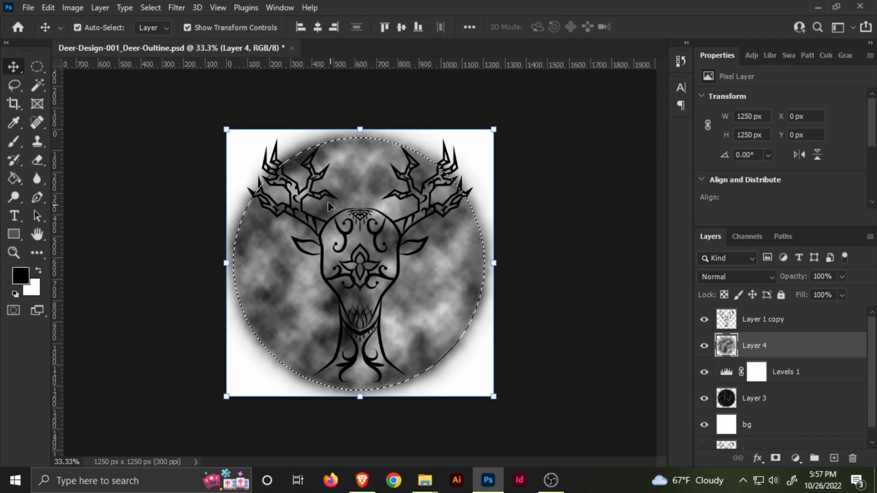
Apply Difference Clouds inside the feathered circular selection on Layer 4.
left_click(182, 9)
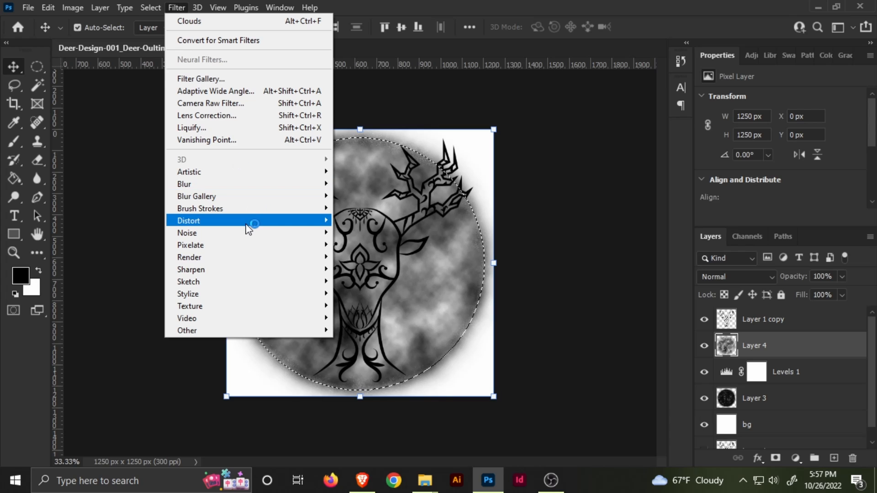
mouse_move(246, 224)
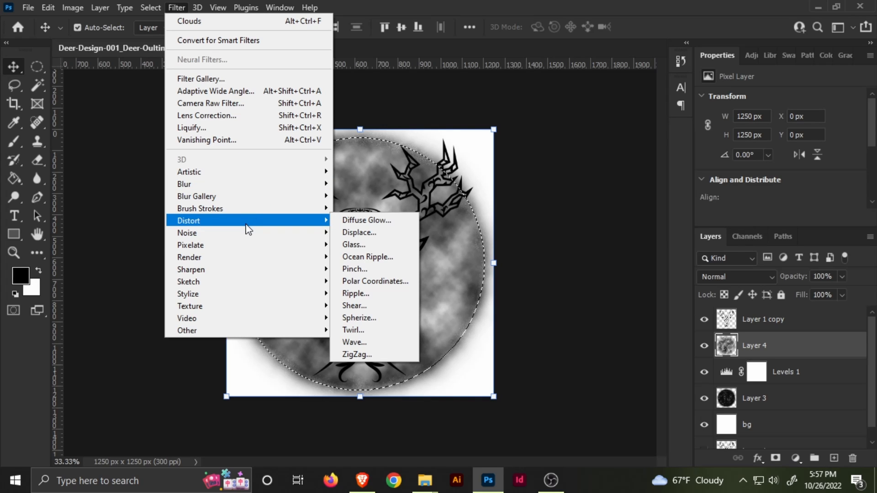
mouse_move(288, 259)
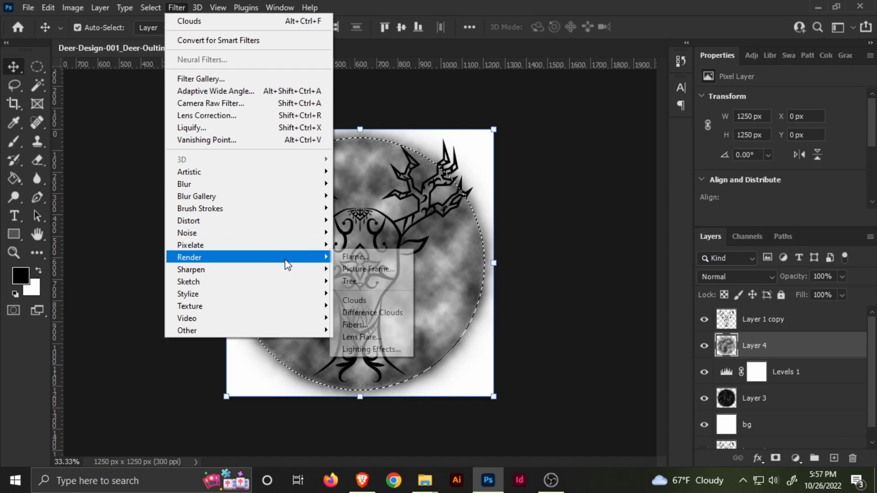
left_click(368, 313)
Add 20.13% monochromatic Gaussian noise to the circular cloud texture on Layer 4.
left_click(175, 8)
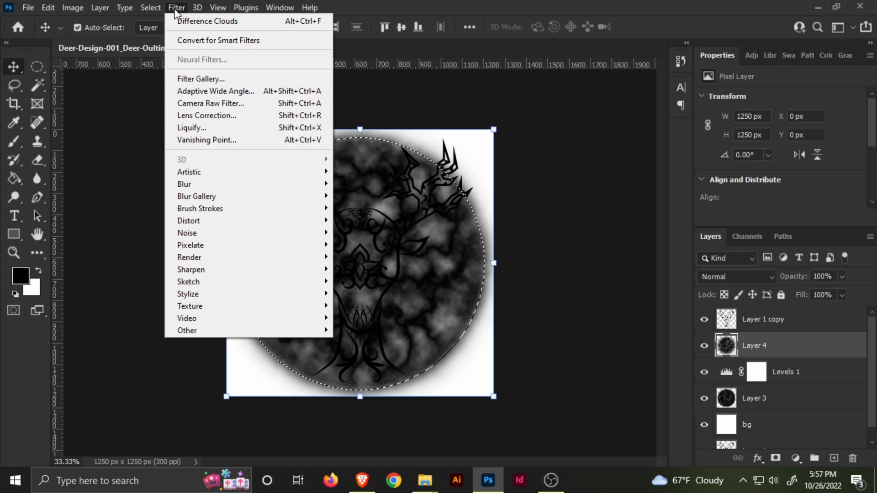
mouse_move(242, 234)
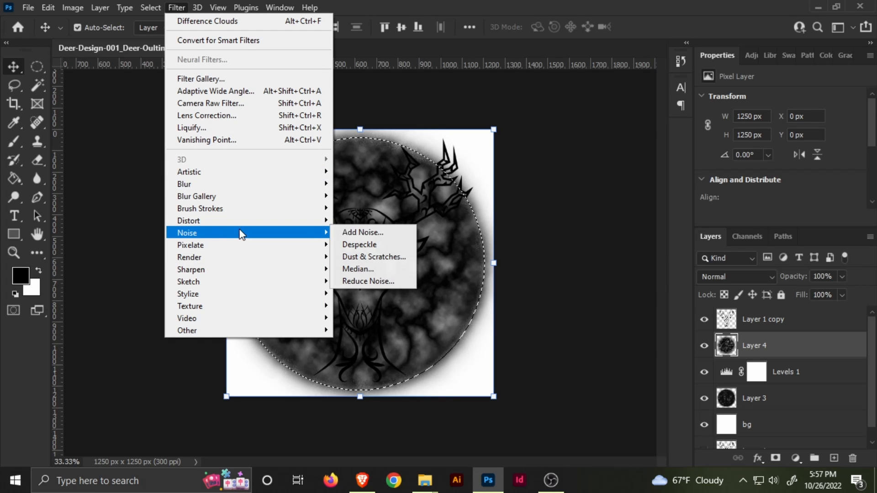
left_click(353, 233)
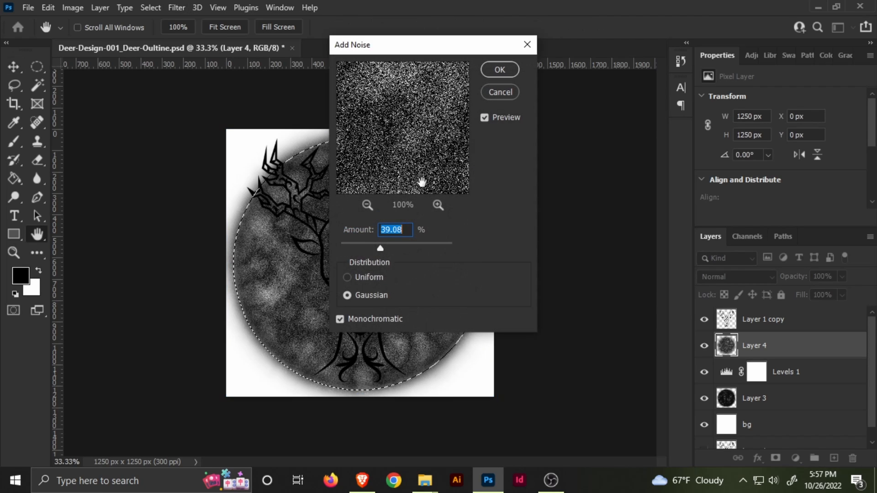
left_click_drag(398, 249, 375, 248)
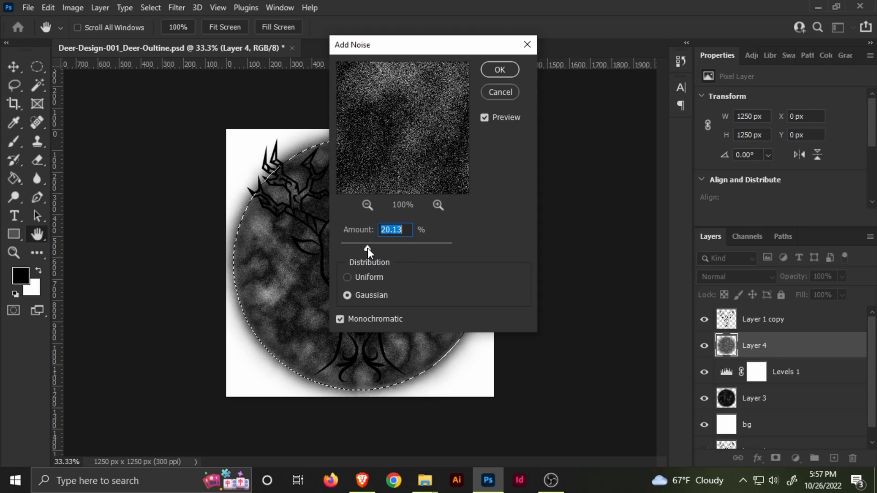
left_click(495, 69)
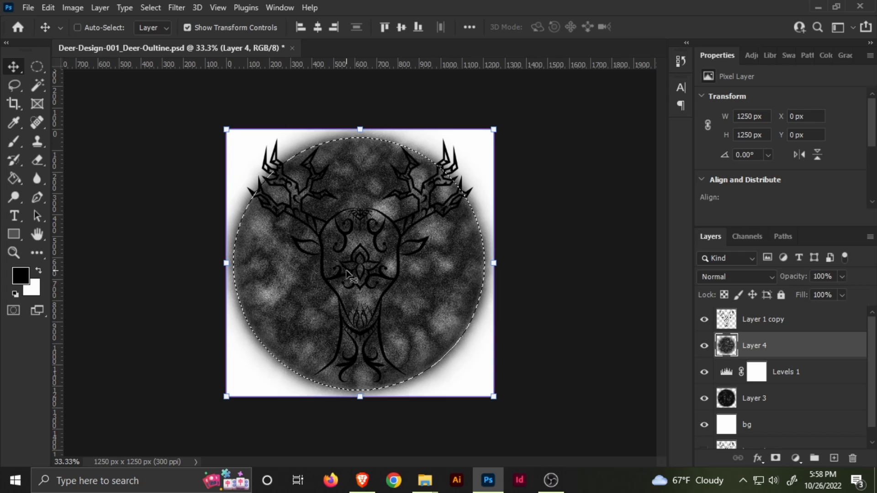
Darken the Layer 4 texture with Levels, using a black input level of 24 and darker midtones.
key("ctrl+l")
left_click_drag(539, 257, 581, 258)
mouse_move(644, 257)
left_mouse_down()
mouse_move(619, 256)
mouse_move(657, 255)
left_mouse_up()
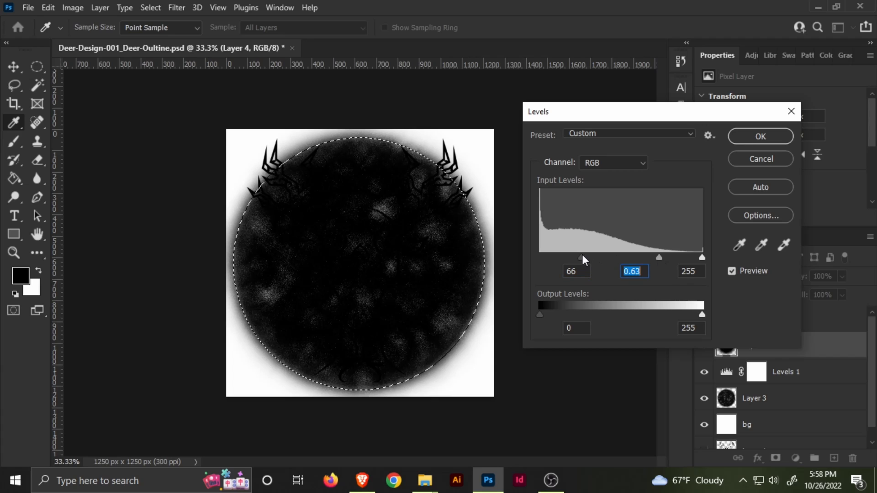
left_click_drag(582, 254, 555, 256)
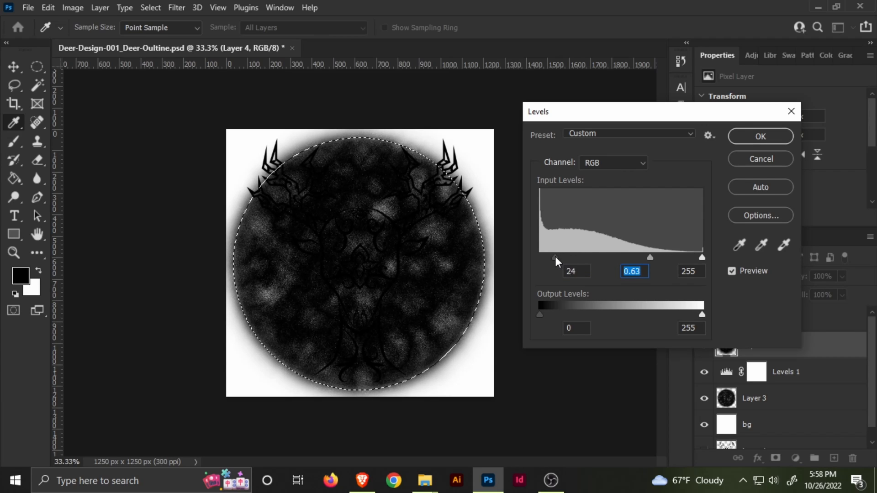
mouse_move(653, 254)
left_mouse_down()
mouse_move(627, 254)
mouse_move(669, 258)
left_mouse_up()
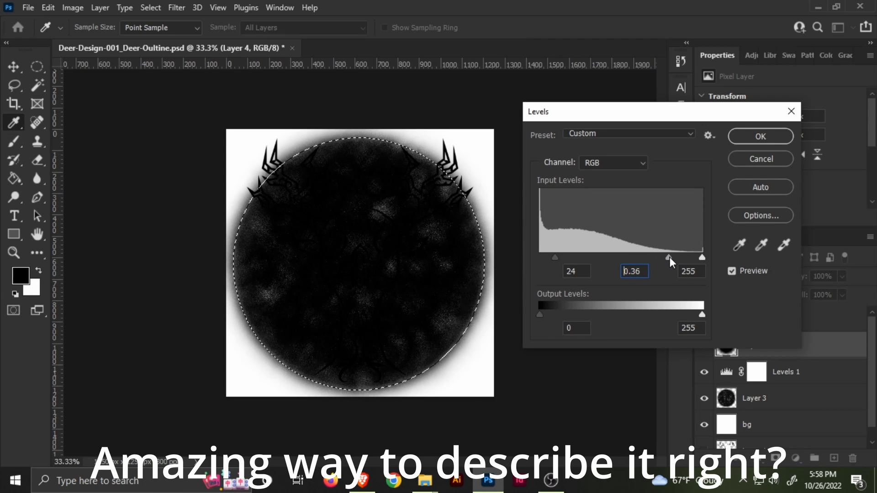
left_click(753, 136)
key("v")
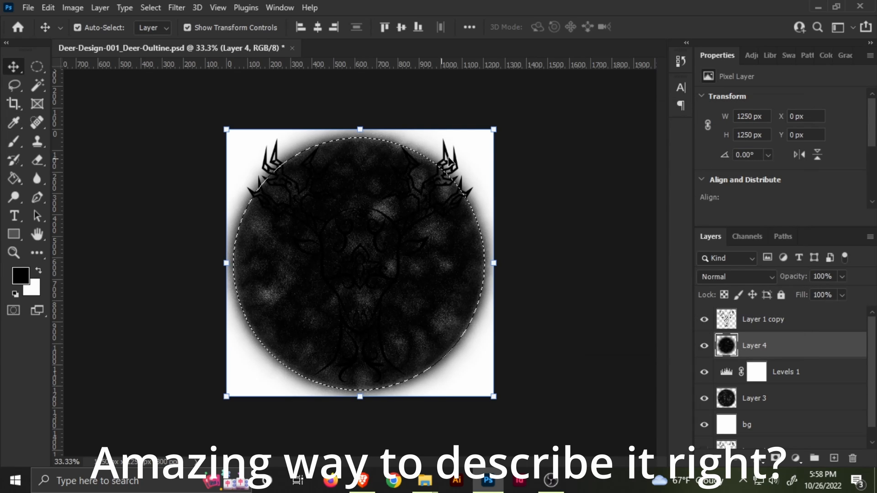
Deselect the circle and scale Layer 4 proportionally from its centre to 256.59%.
left_click_drag(506, 128, 802, 7)
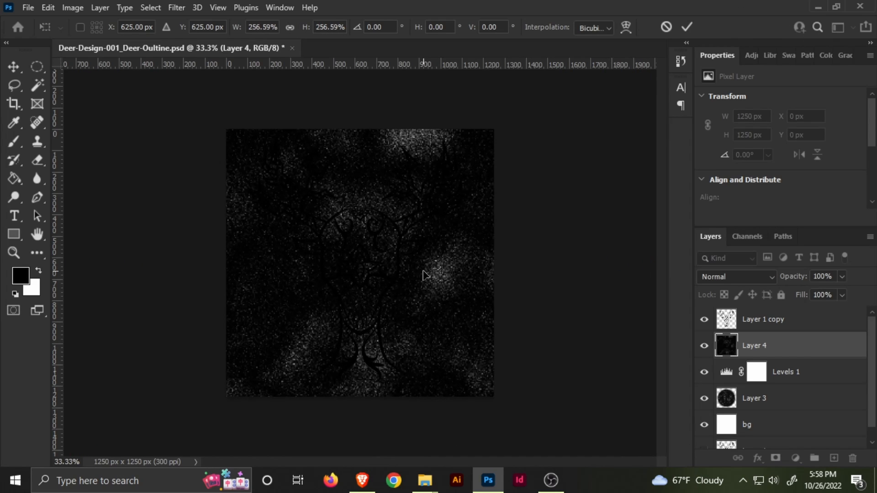
scroll(484, 280, "down", 3)
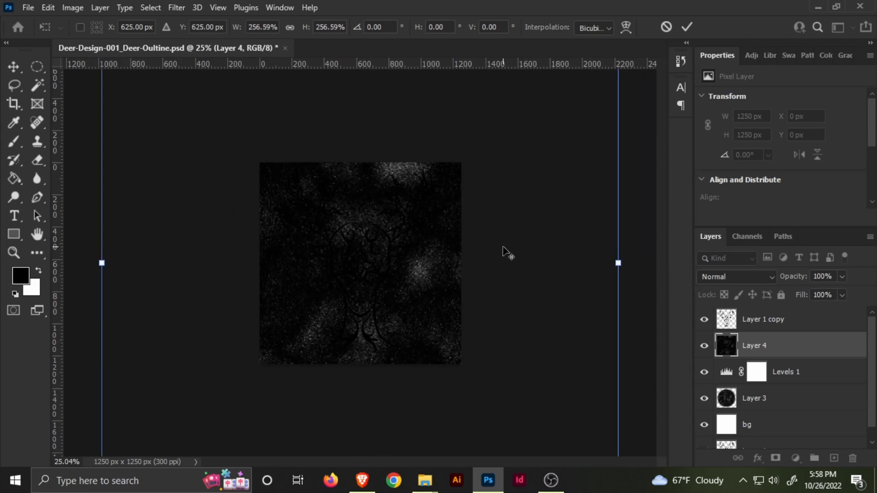
left_click(685, 28)
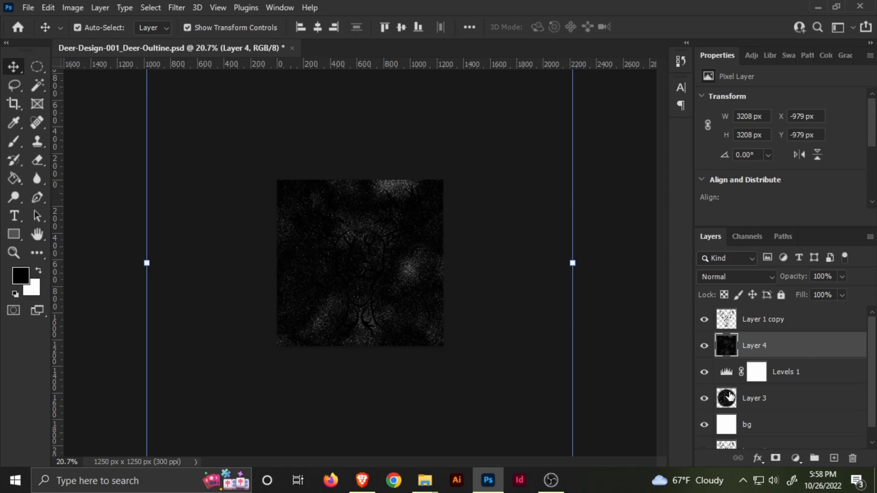
Delete everything on Layer 4 outside the outline of Layer 3's circle, and clear the selection.
left_click(726, 398, "ctrl")
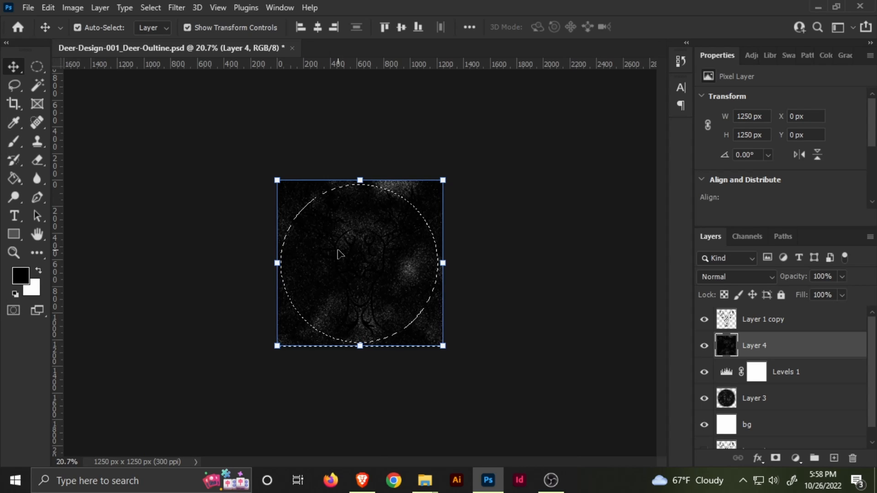
key("ctrl+shift+i")
key("ctrl+BackSpace")
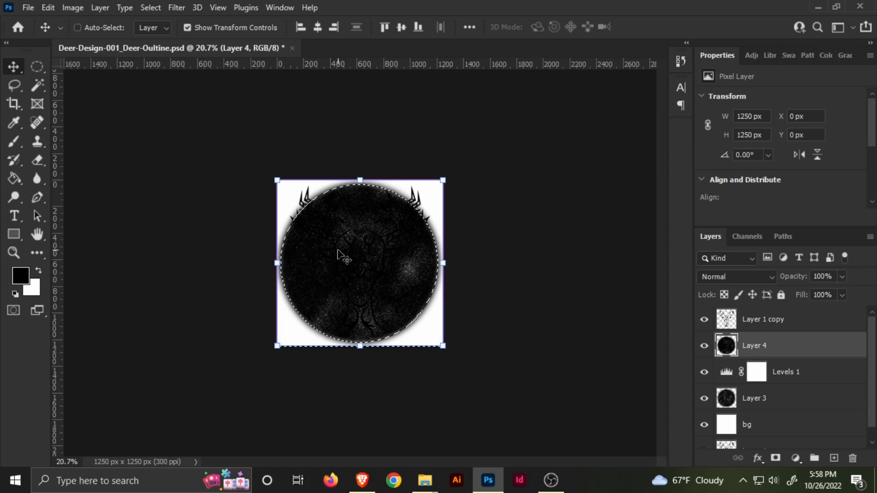
key("ctrl+d")
scroll(408, 308, "up", 2)
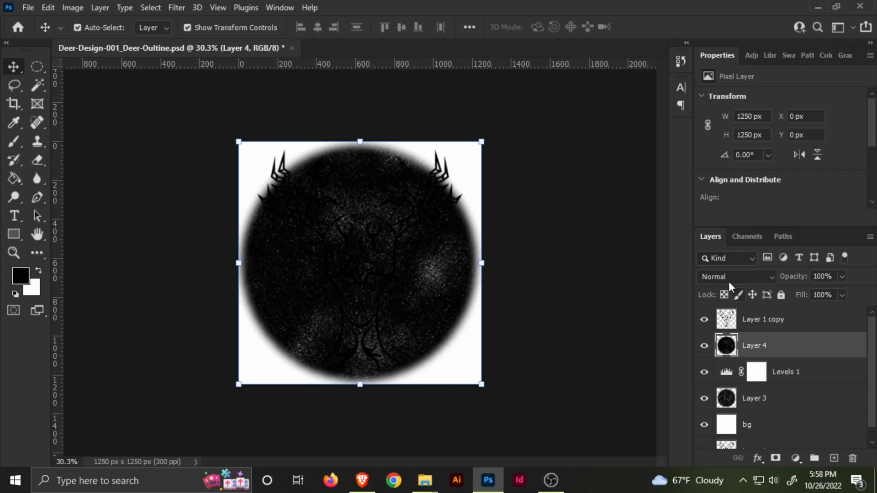
Preview other blend modes for Layer 4, keep it on Normal, and set its opacity to 46%.
left_click(728, 277)
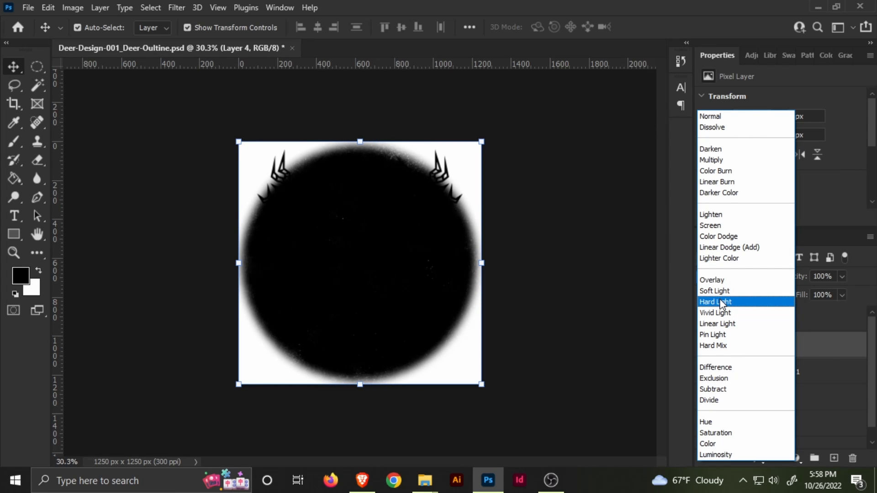
left_click(724, 117)
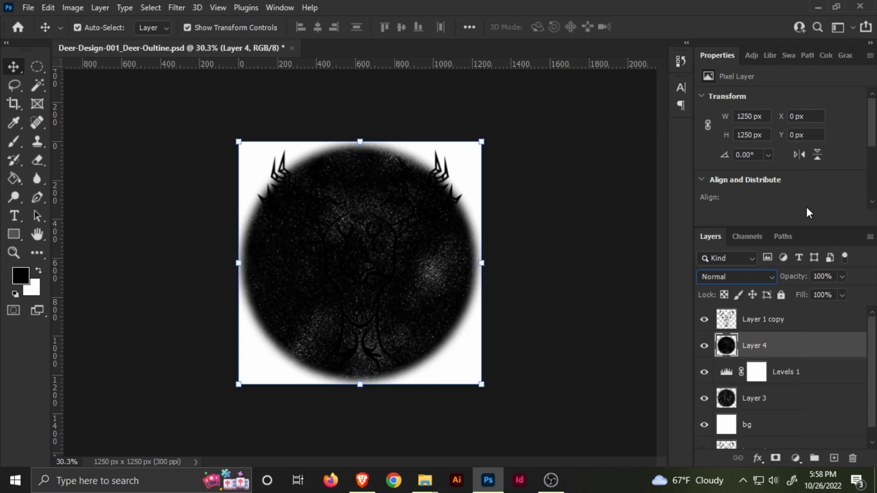
left_click(843, 276)
mouse_move(806, 294)
left_mouse_down()
mouse_move(794, 294)
mouse_move(806, 294)
left_mouse_up()
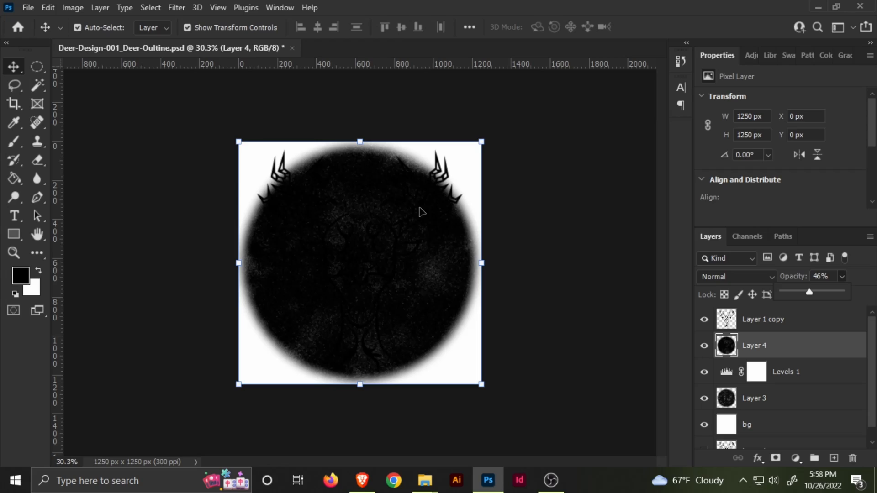
left_click(593, 263)
Fill the bg layer with the black foreground colour and save the document.
key("ctrl+0")
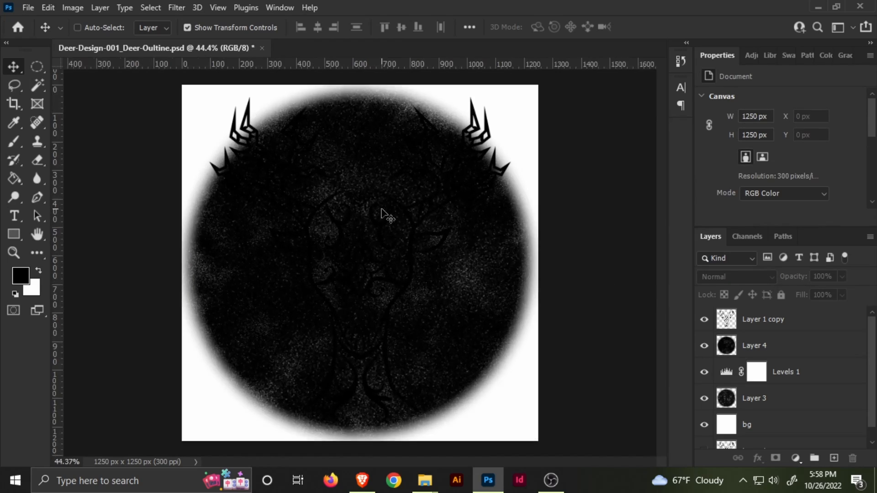
scroll(381, 215, "up", 2)
scroll(381, 215, "up", 3)
scroll(381, 215, "down", 7)
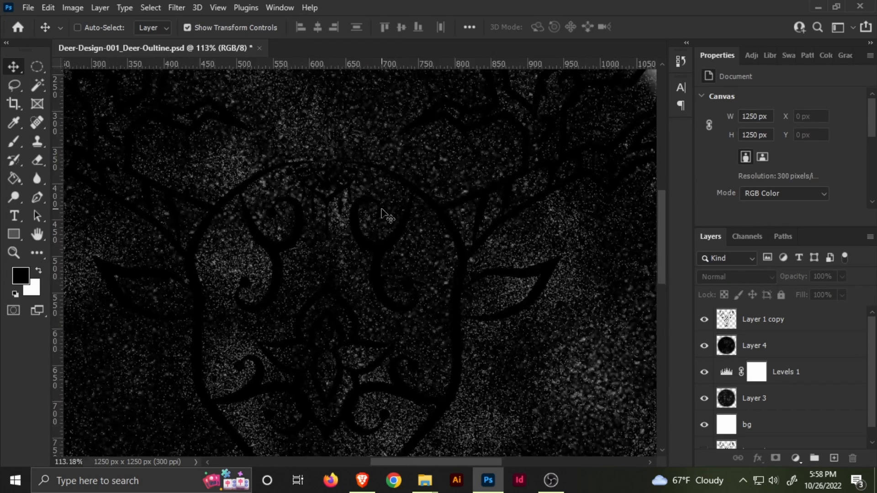
scroll(381, 214, "up", 3)
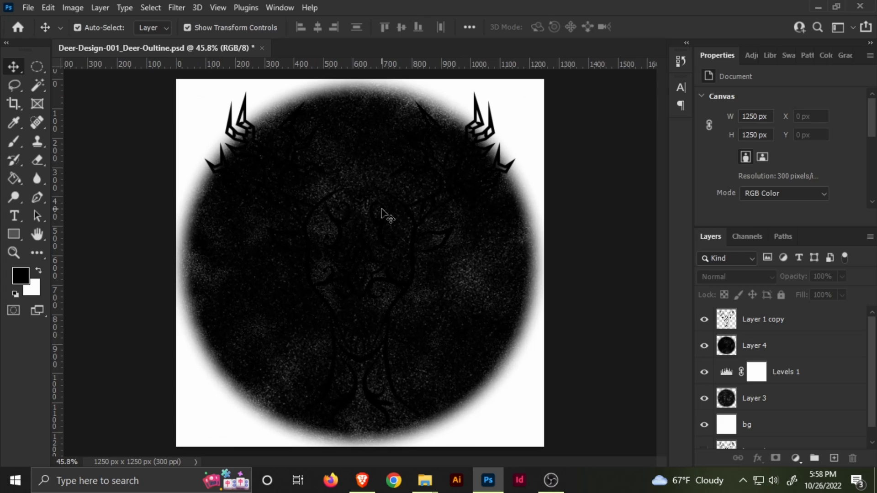
left_click(729, 424)
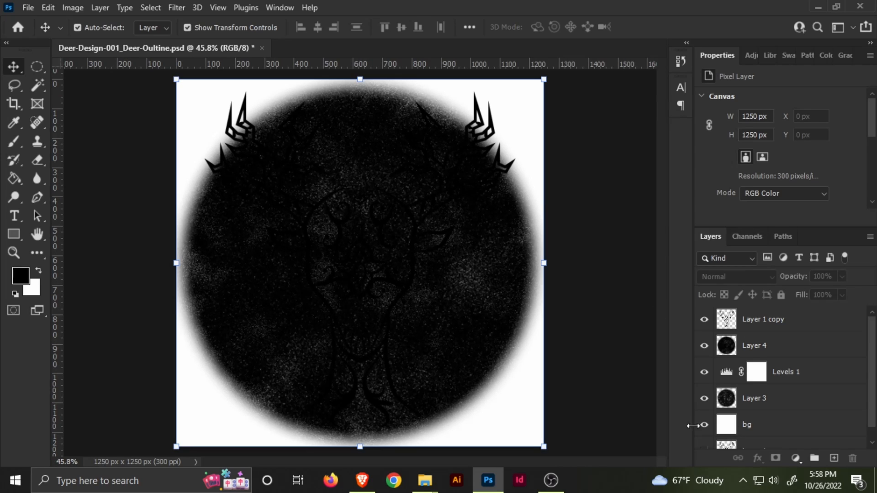
key("alt+BackSpace")
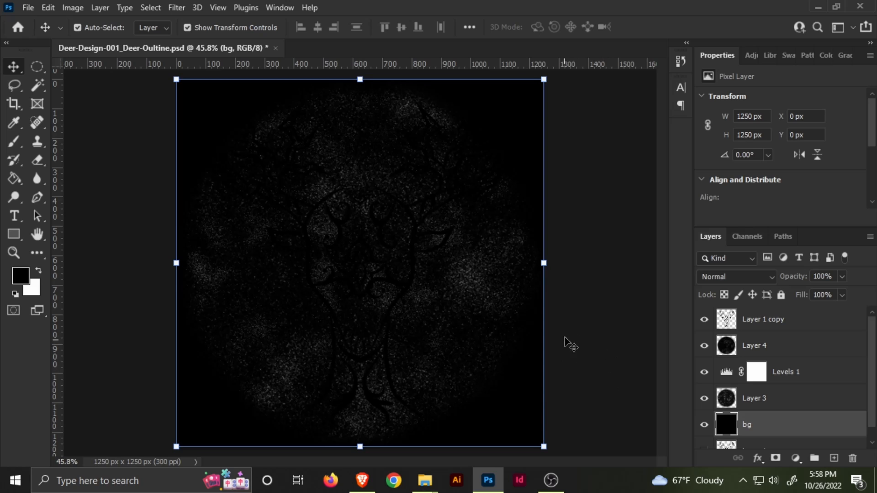
key("ctrl+s")
Compare the textures of Layer 4 and Layer 3 by hiding and showing each layer.
left_click(753, 401)
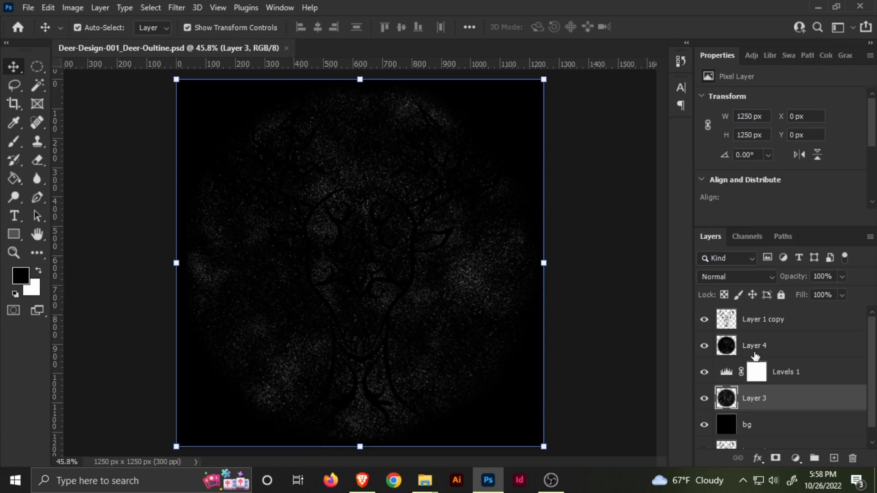
left_click(704, 346)
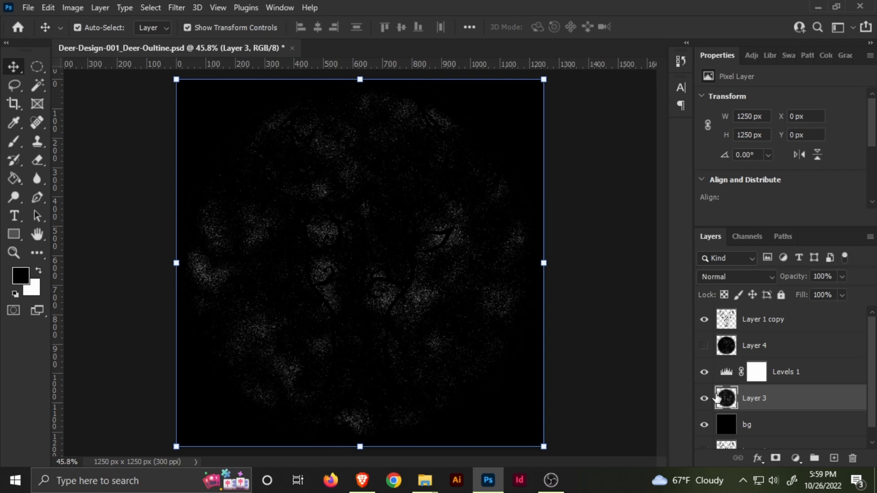
left_click(706, 346)
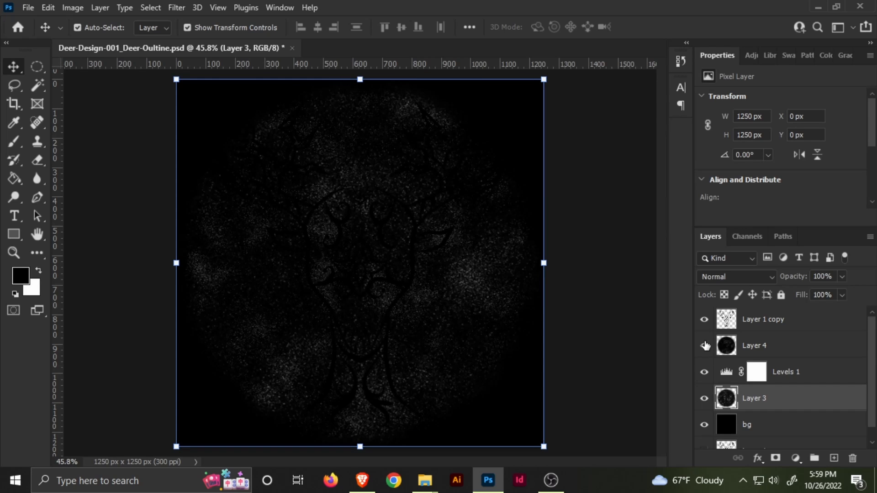
left_click(705, 345)
left_click(705, 397)
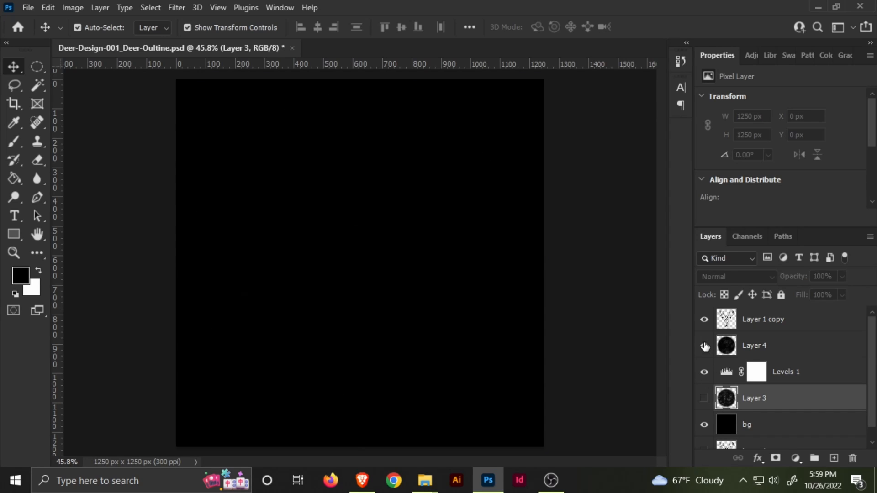
left_click(704, 346)
left_click(705, 397)
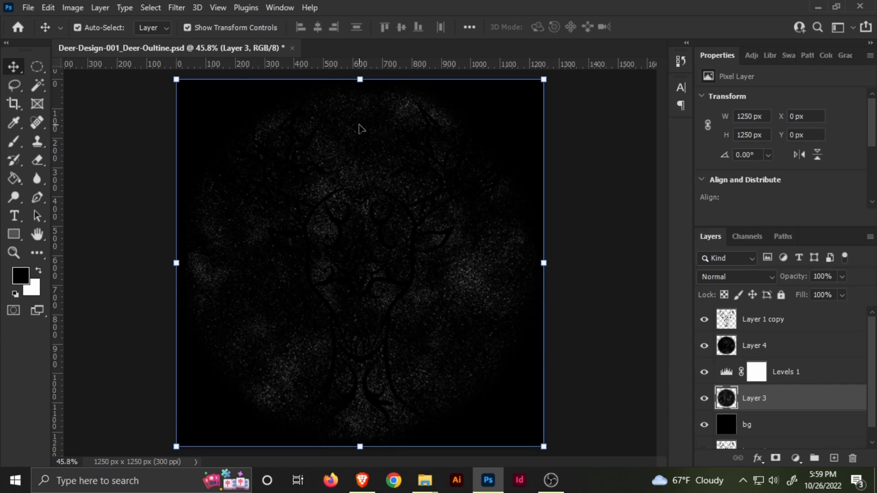
Brighten the Layer 3 texture with Levels, setting its white input level to 54.
key("ctrl")
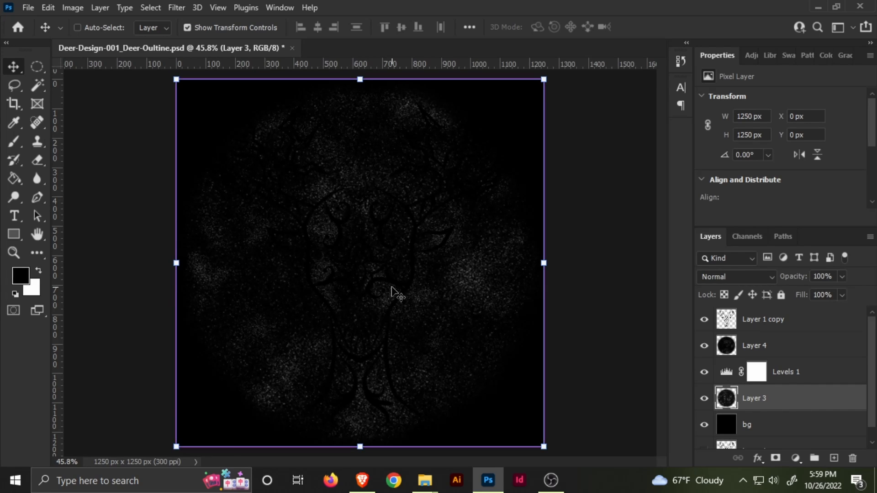
key("ctrl+l")
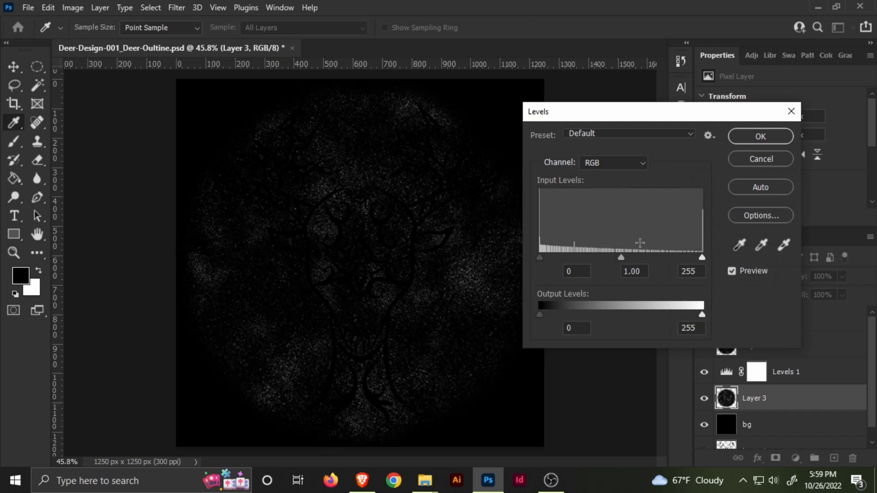
left_click_drag(702, 259, 574, 258)
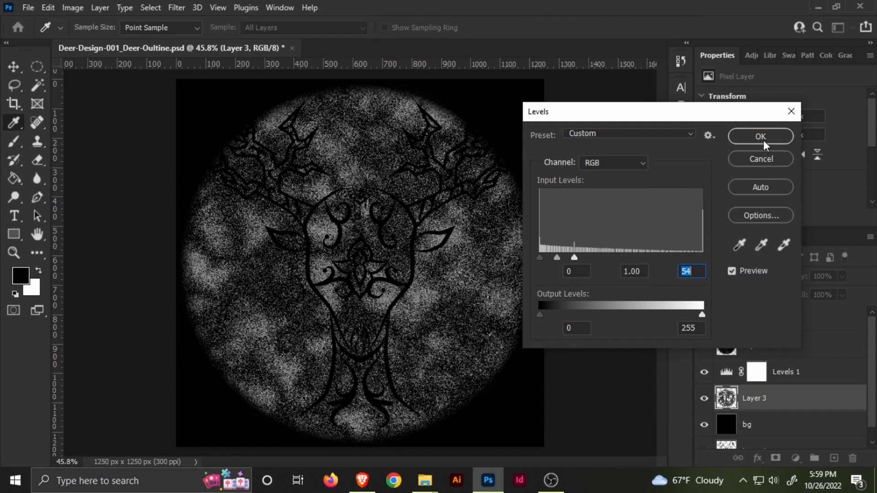
left_click(775, 138)
Set the blend mode of Layer 3 to Hard Light.
left_click(746, 280)
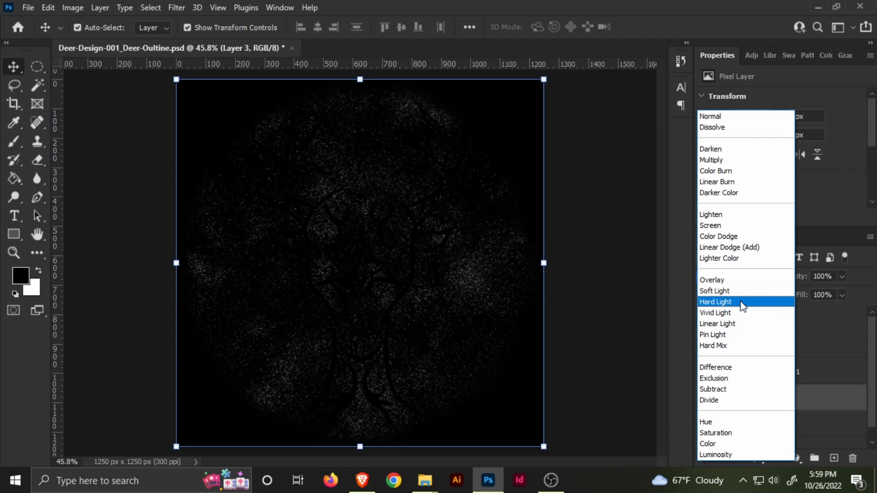
left_click(743, 303)
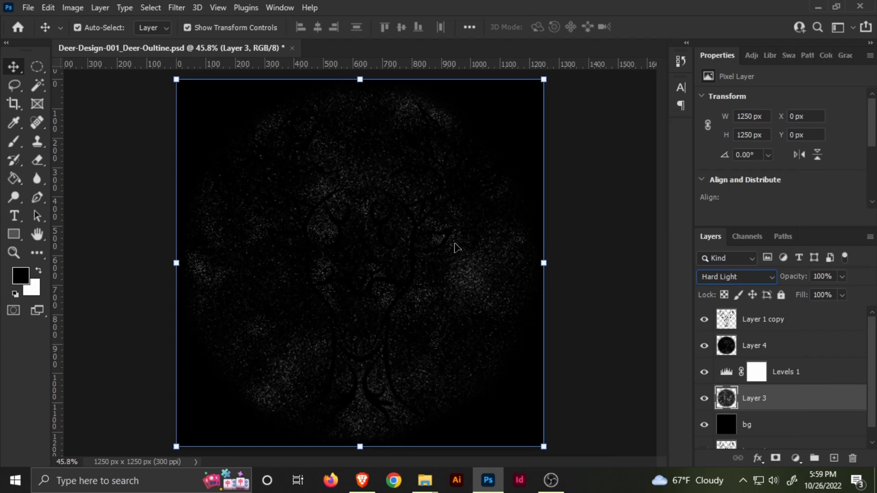
Add a new layer directly above Layer 4 and size the Soft Round brush to 272 px.
left_click(754, 349)
left_click(834, 458)
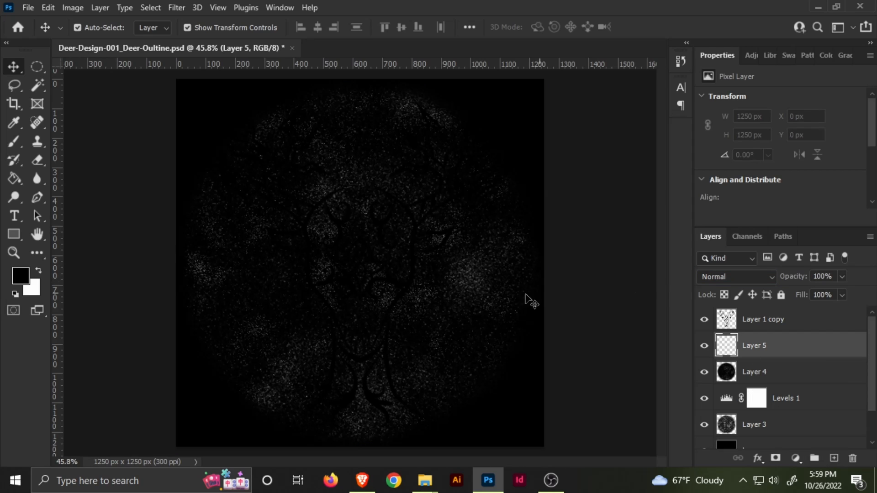
key("b")
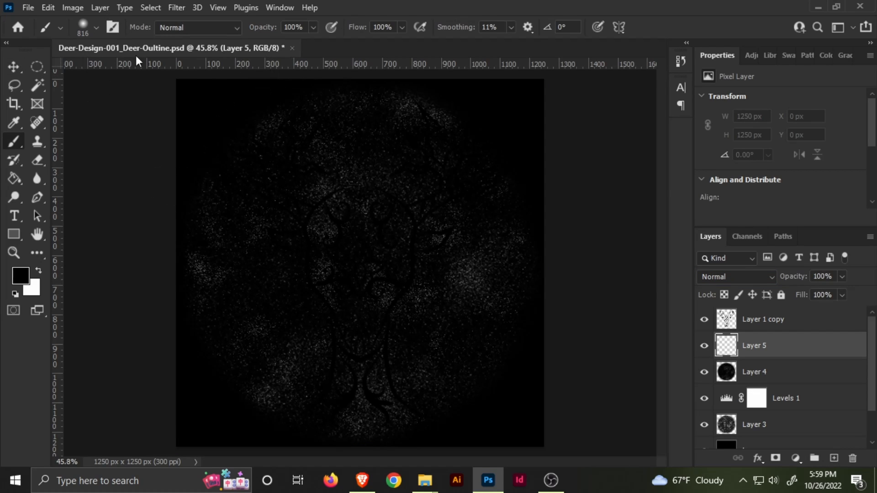
left_click(96, 29)
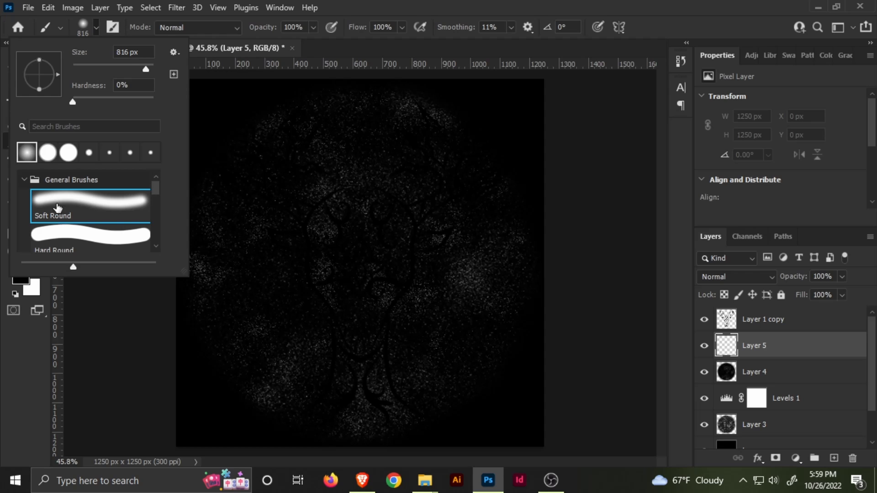
left_click(93, 29)
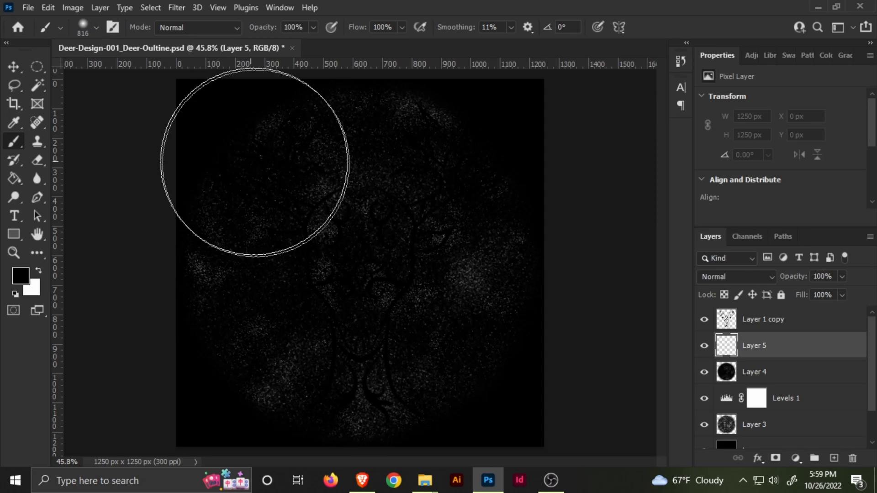
left_click_drag(318, 234, 260, 228)
left_click(95, 28)
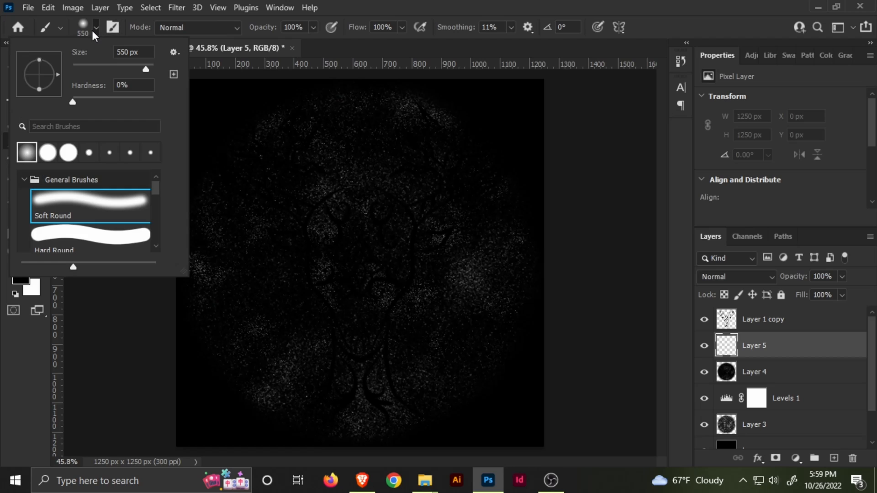
left_click_drag(145, 69, 130, 69)
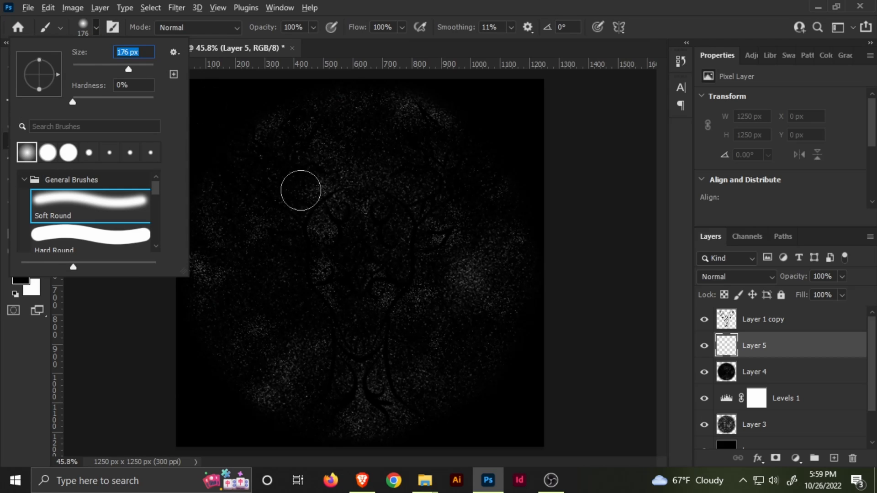
left_click_drag(300, 190, 319, 196)
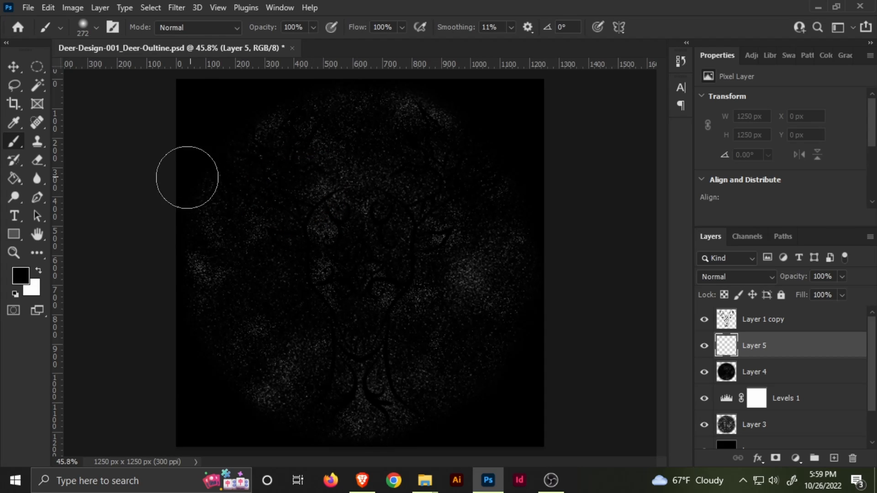
Paint soft blue (1800ff) spots on Layer 5 around the deer's antlers, face, neck and surrounding background.
left_click(21, 276)
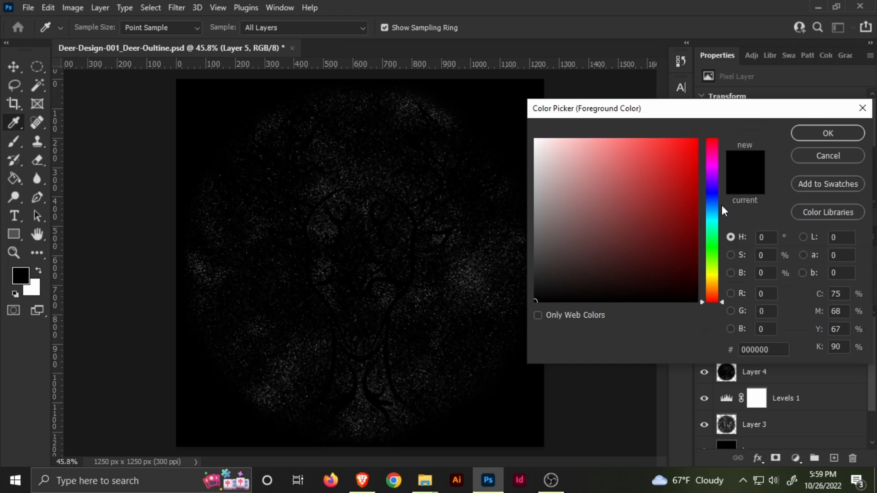
left_click(716, 190)
left_click(699, 137)
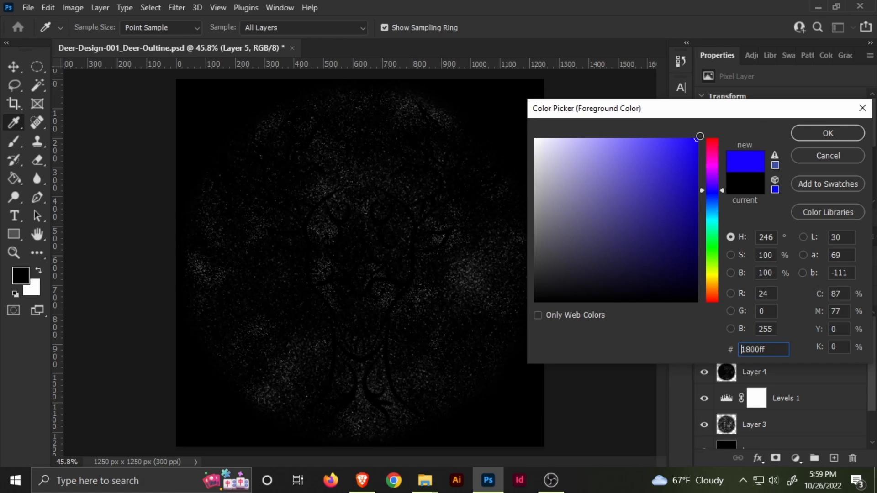
left_click(798, 133)
left_click(254, 184)
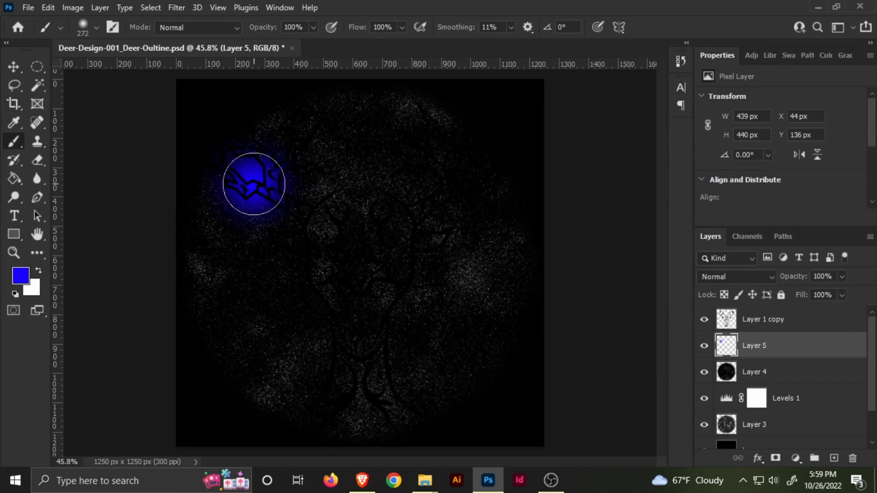
left_click(435, 368)
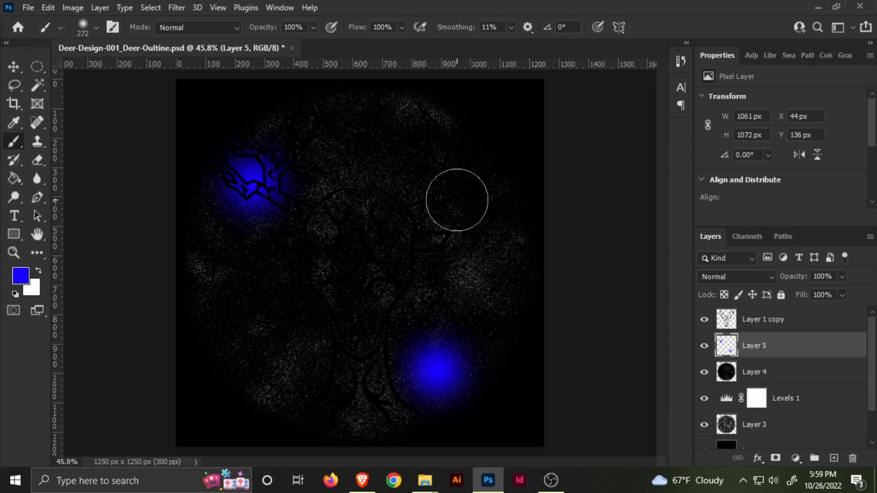
left_click(459, 195)
left_click(431, 121)
left_click(501, 141)
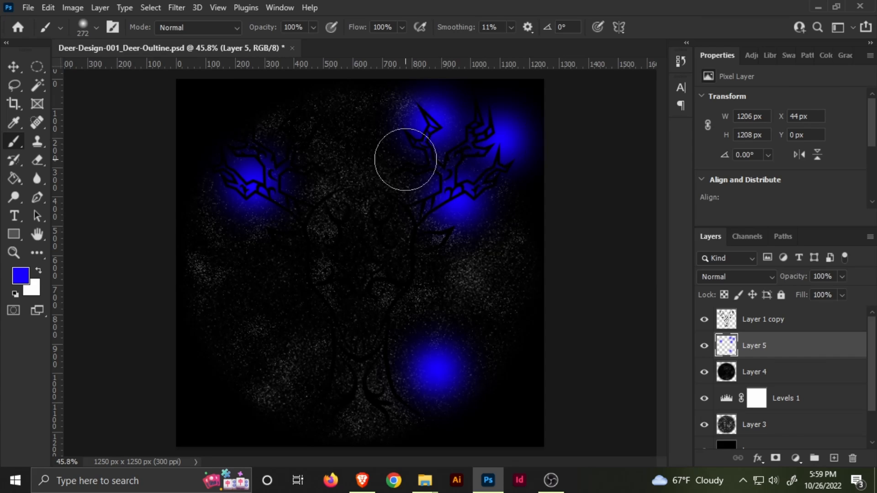
left_click(231, 137)
left_click(326, 411)
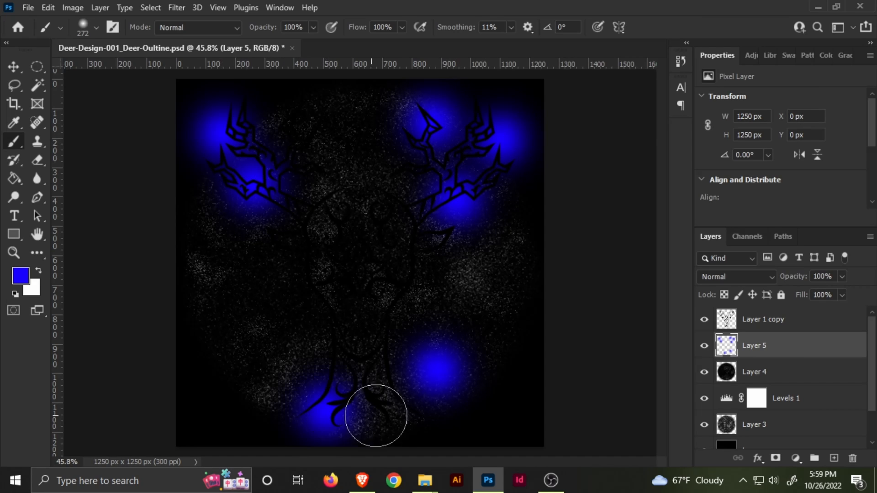
left_click(387, 415)
left_click(346, 317)
left_click(324, 268)
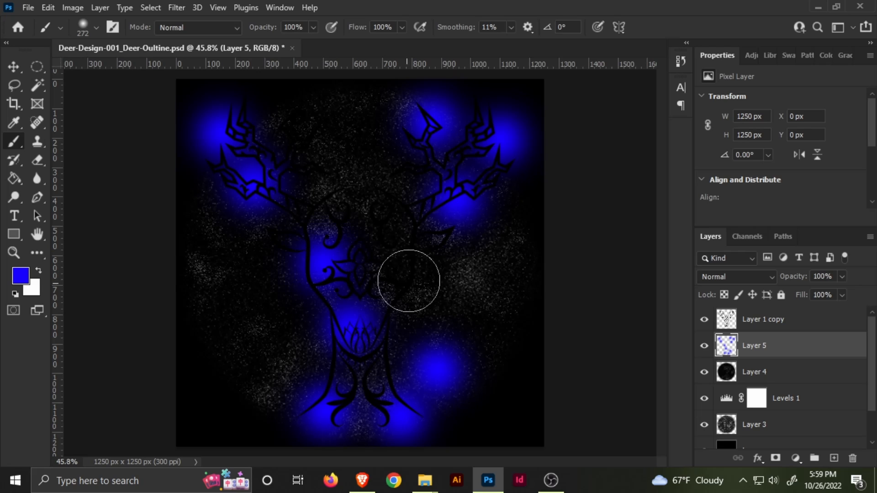
left_click(411, 277)
left_click(254, 288)
left_click(290, 230)
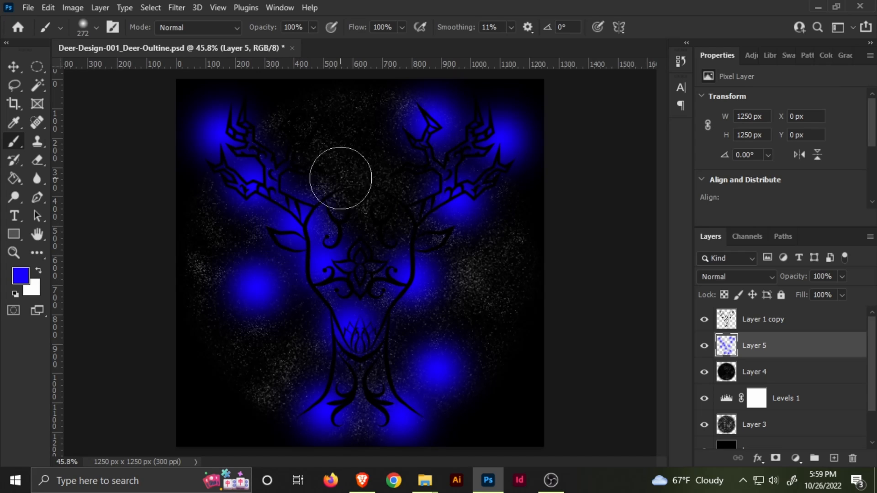
left_click(361, 142)
left_click(490, 262)
left_click(447, 224)
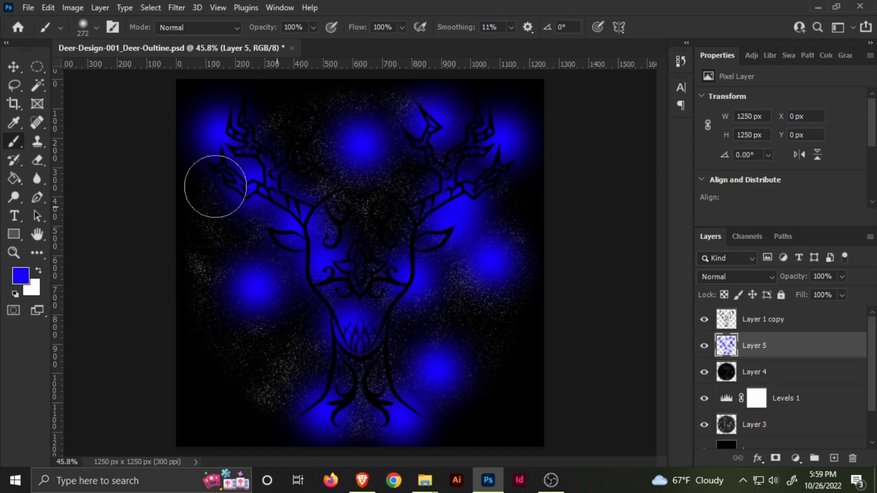
Paint soft cyan spots on Layer 5 between the blue ones, over the antlers, forehead, cheeks and muzzle.
left_click(26, 283)
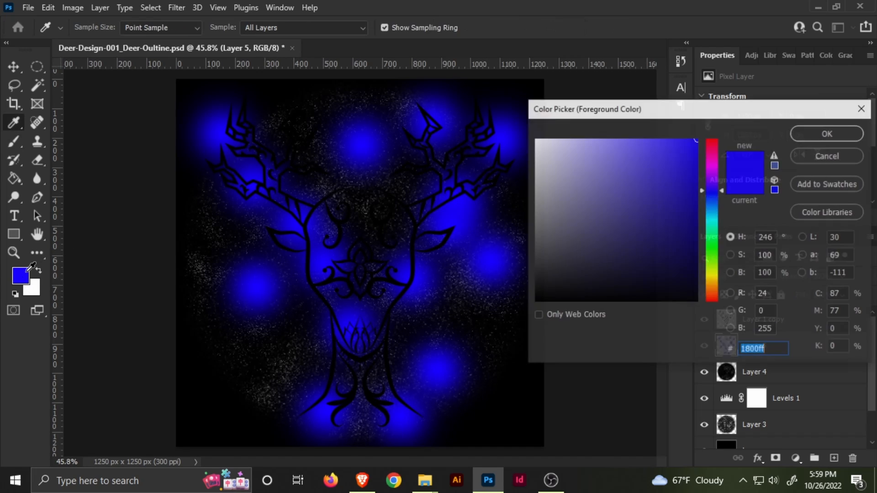
left_click(711, 221)
left_click(822, 137)
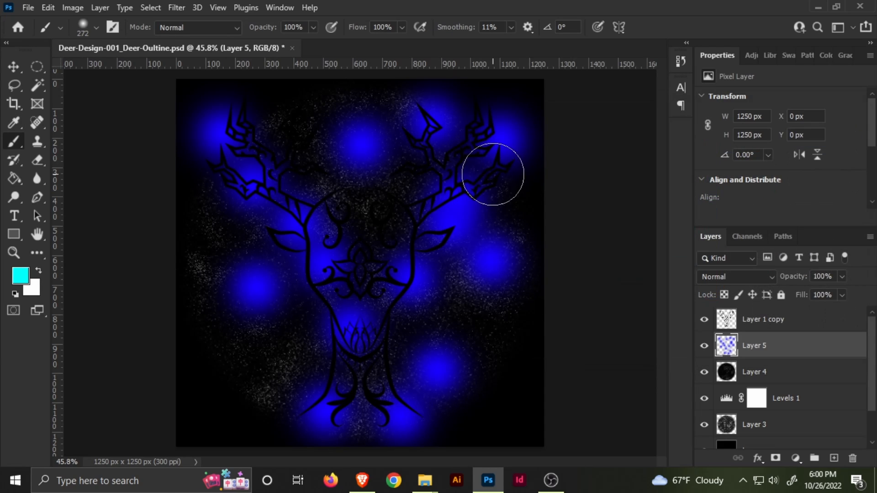
left_click(493, 175)
left_click(461, 147)
left_click(402, 197)
left_click(299, 182)
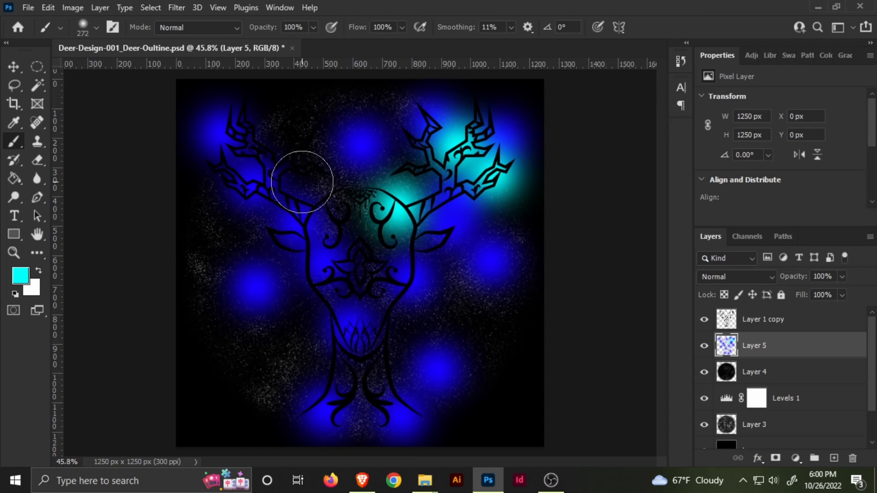
left_click(358, 231)
left_click(256, 170)
left_click(246, 217)
left_click(288, 293)
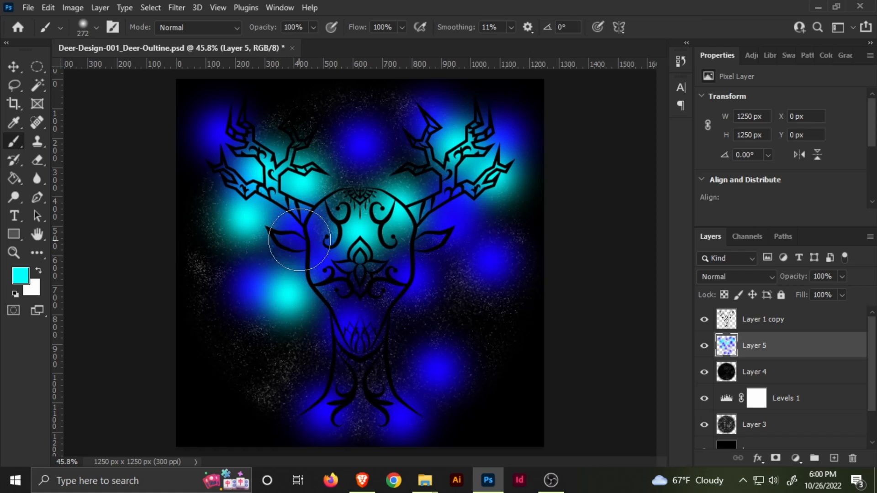
left_click(321, 346)
left_click(399, 342)
left_click(356, 285)
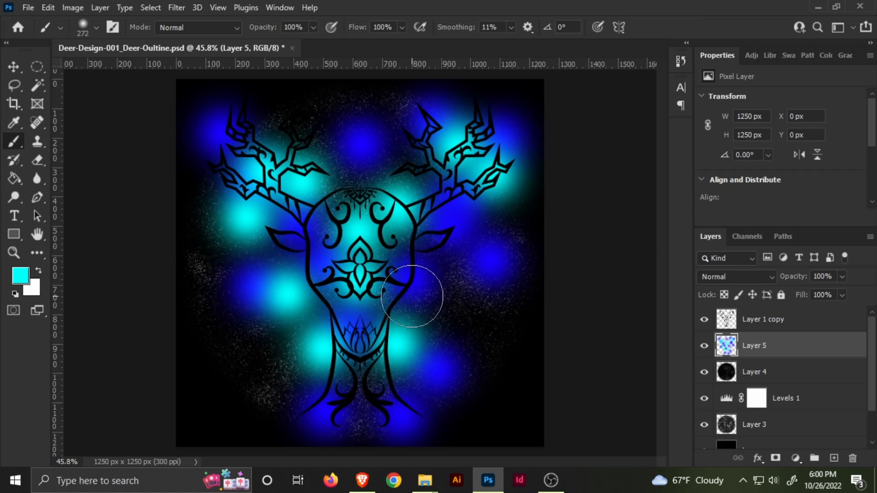
left_click(439, 302)
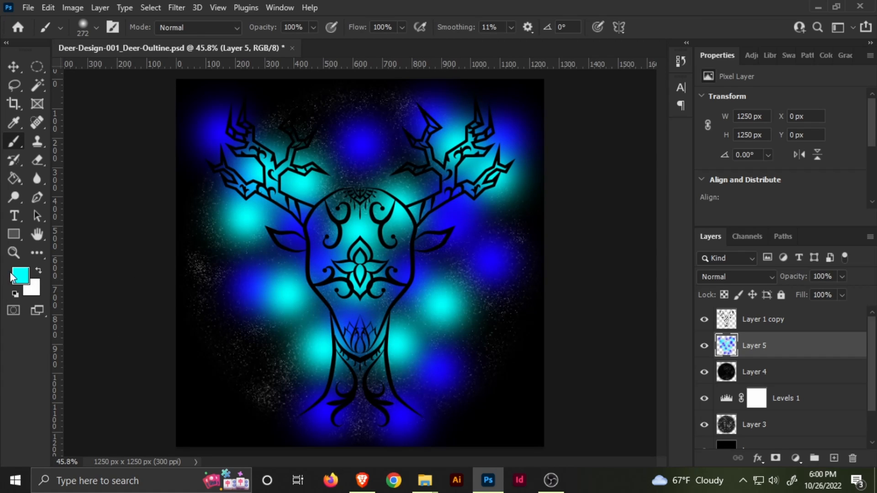
Paint soft green (00ff18) spots on Layer 5 over the antlers, lotus, neck and gaps beside the head.
left_click(20, 275)
left_click(714, 245)
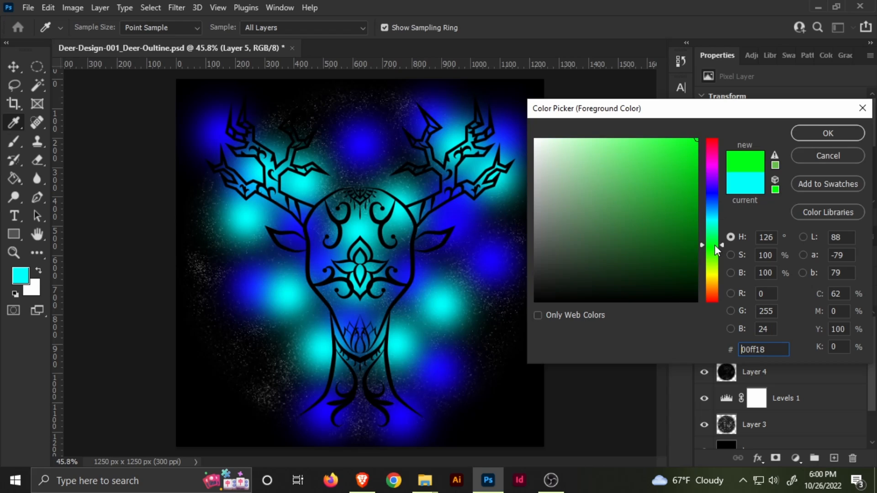
left_click(819, 136)
left_click(418, 246)
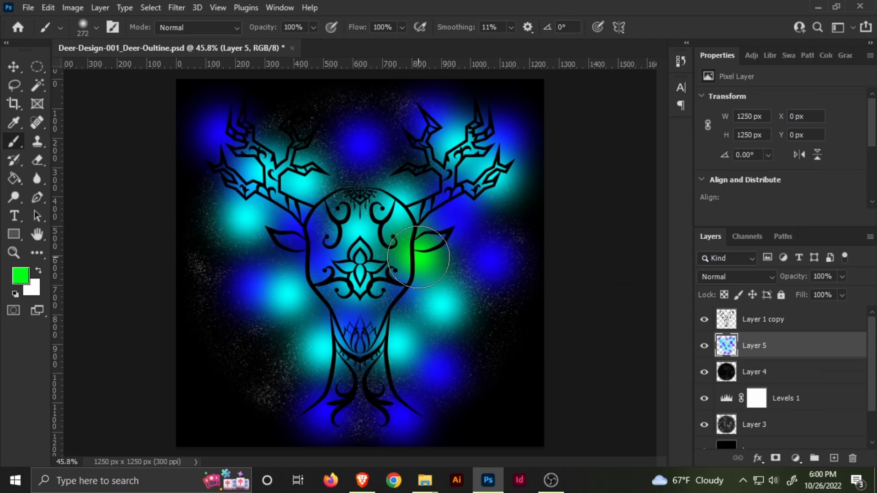
left_click(400, 158)
left_click(340, 191)
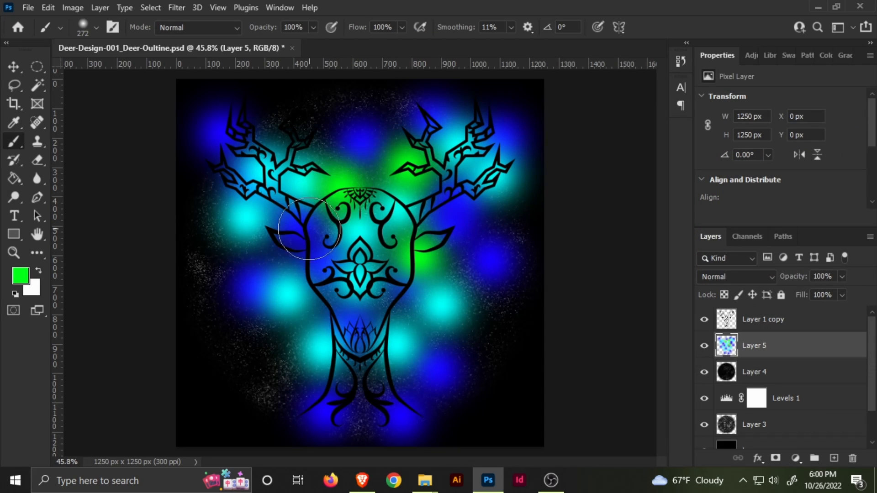
left_click(235, 247)
left_click(391, 308)
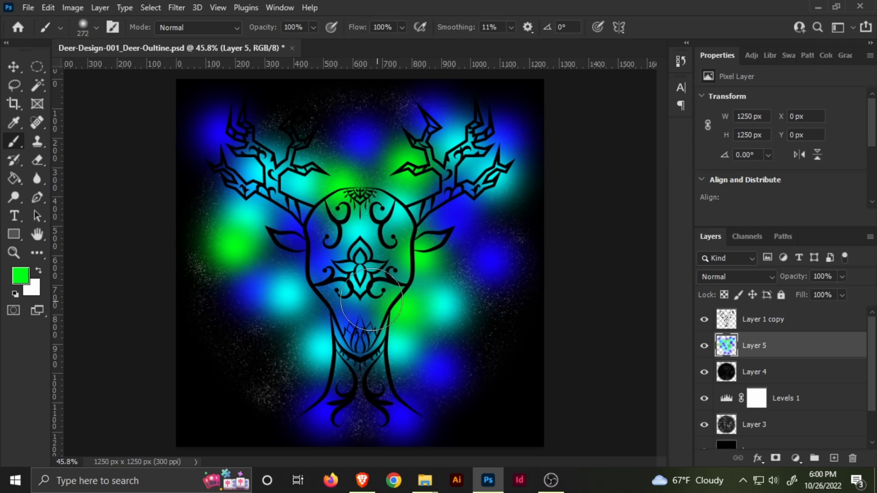
left_click(352, 269)
left_click(359, 265)
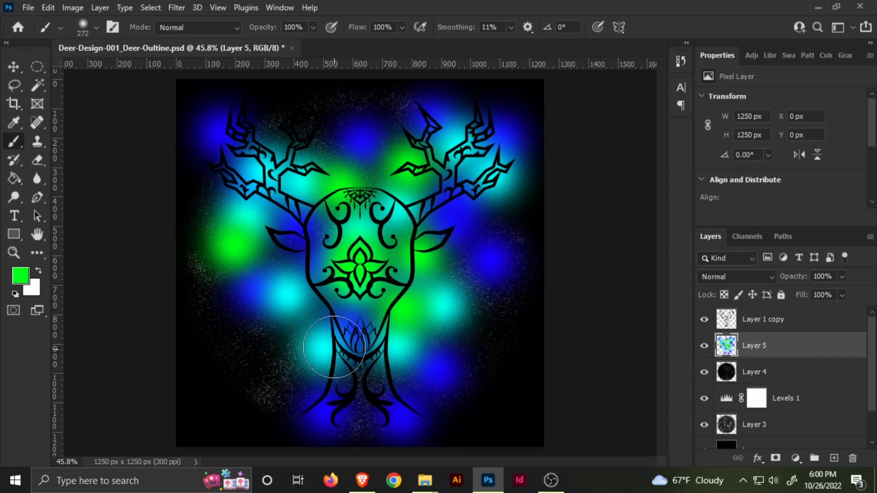
left_click(333, 316)
left_click(347, 405)
left_click(370, 383)
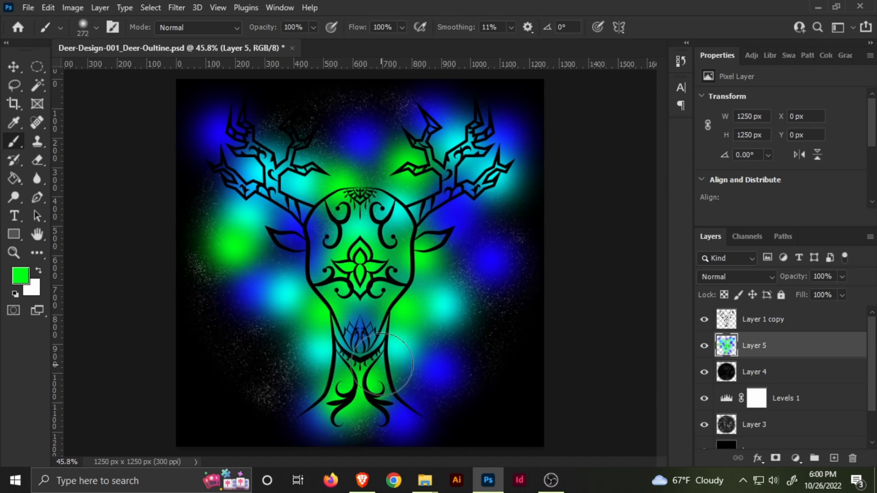
left_click(476, 283)
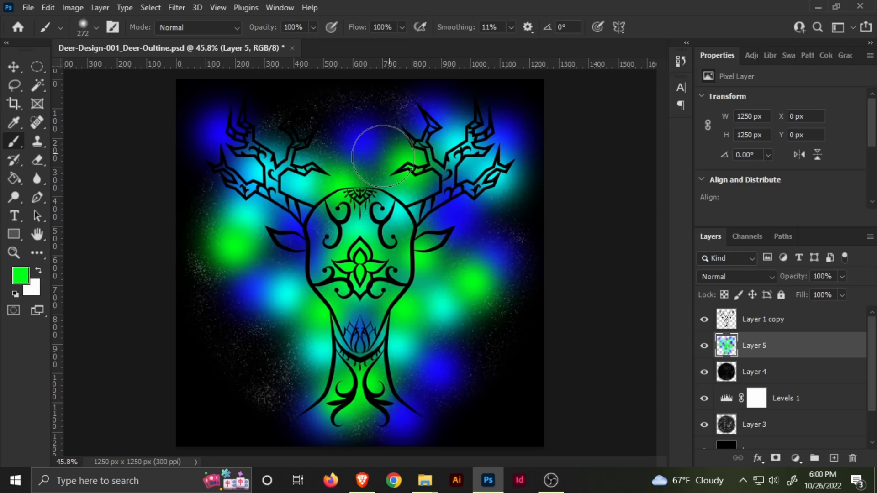
left_click(275, 125)
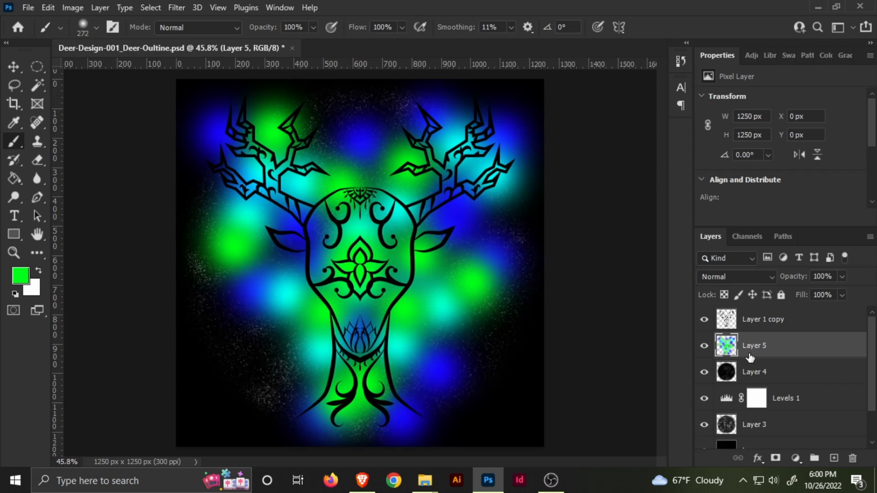
Apply a Gaussian Blur with a 30.4-pixel radius to the coloured spots on Layer 5.
left_click(152, 10)
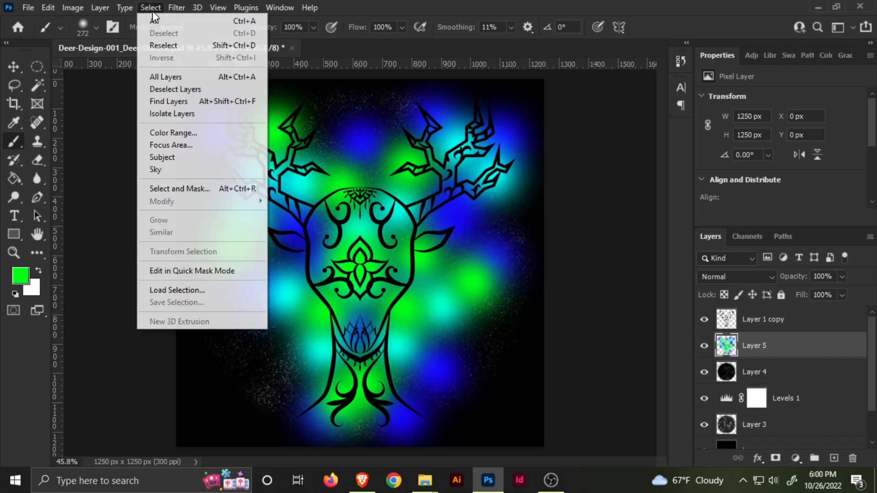
mouse_move(173, 8)
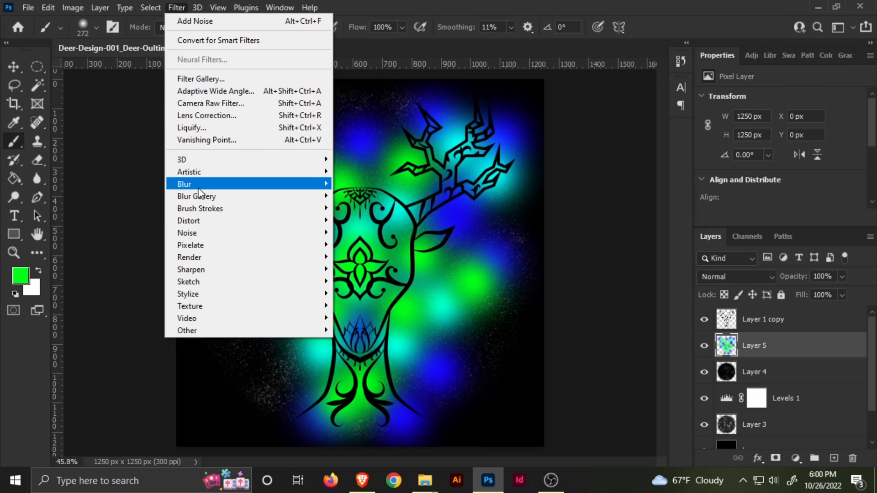
mouse_move(203, 186)
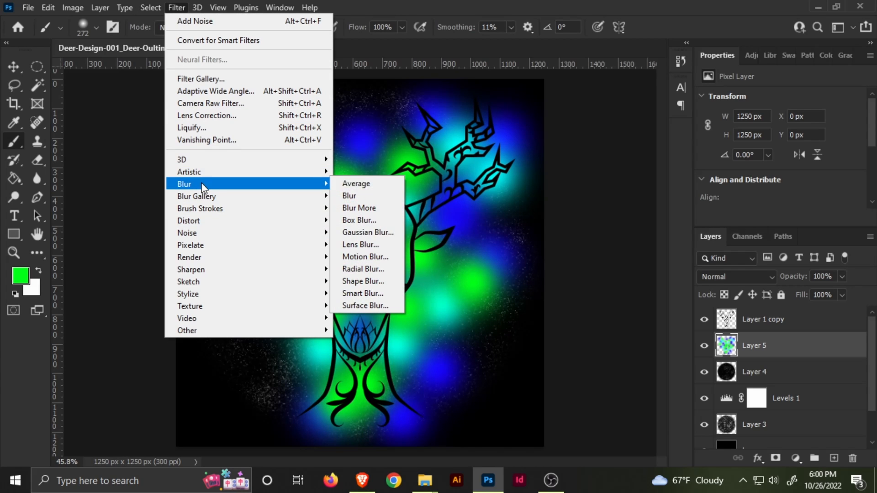
left_click(375, 233)
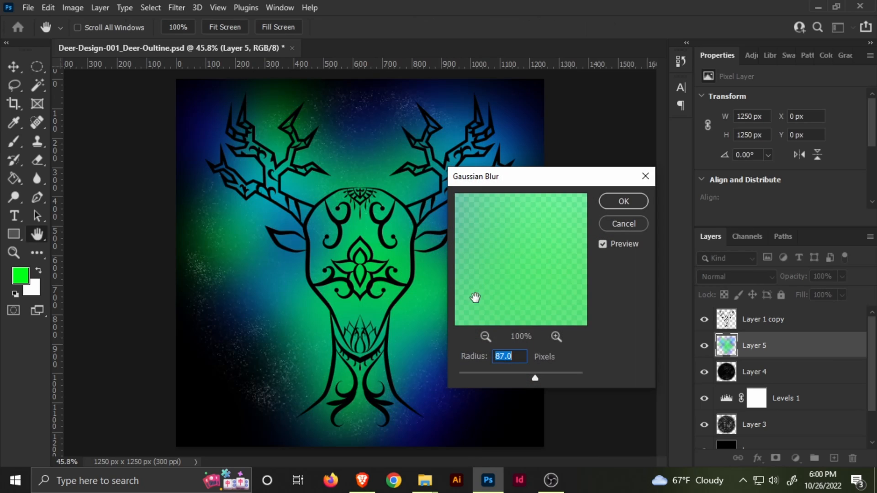
left_click_drag(533, 375, 518, 374)
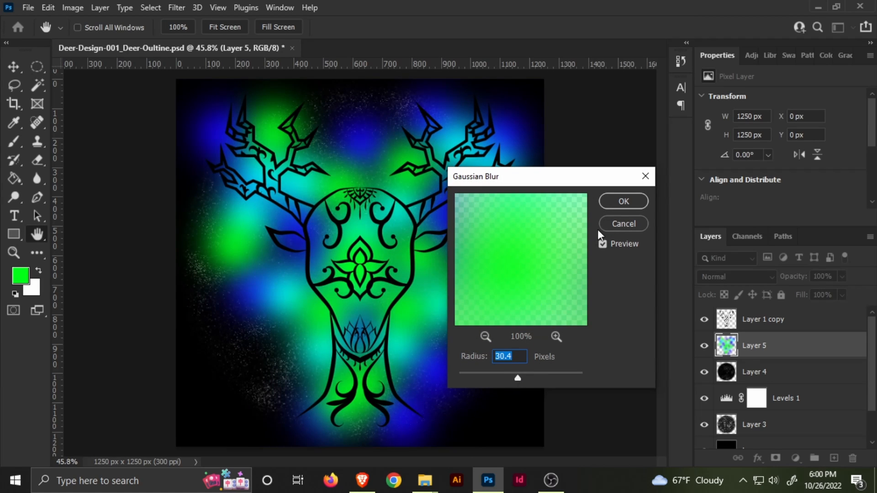
left_click(625, 200)
Save the document and add a new layer directly above Layer 5.
key("b")
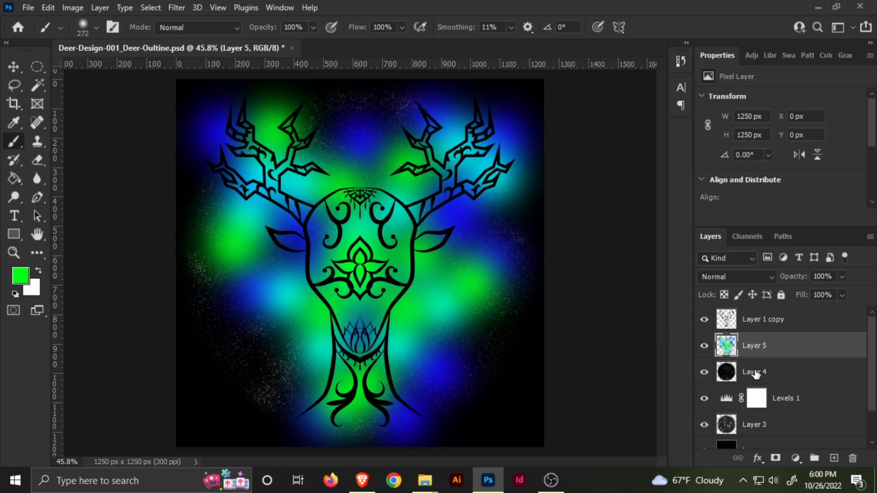
key("ctrl+s")
left_click(833, 458)
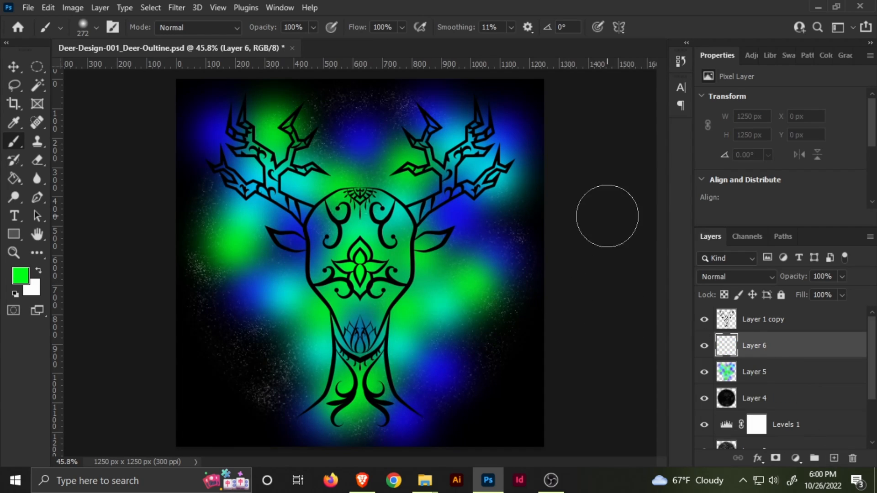
Try to render clouds in green and white on Layer 6.
left_click(179, 10)
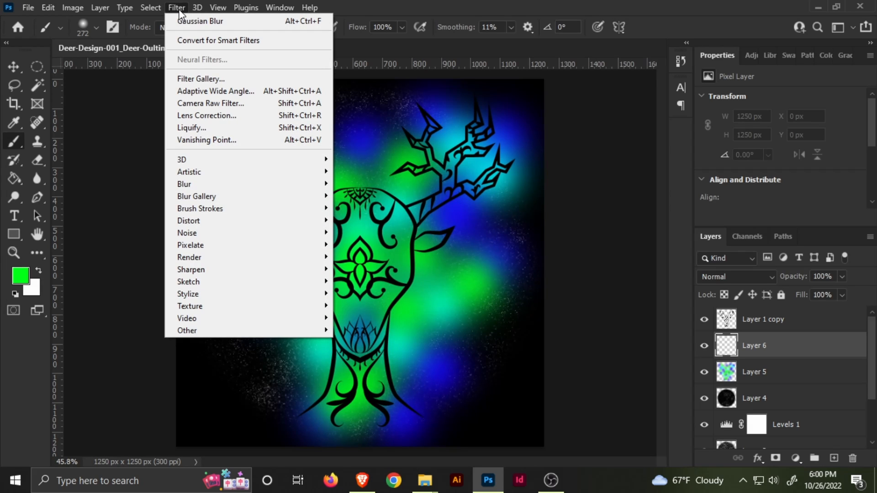
left_click(178, 7)
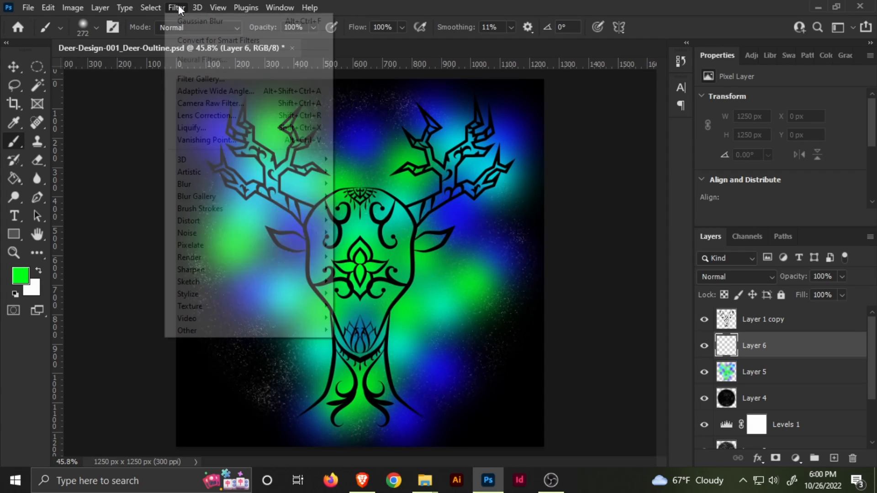
mouse_move(221, 257)
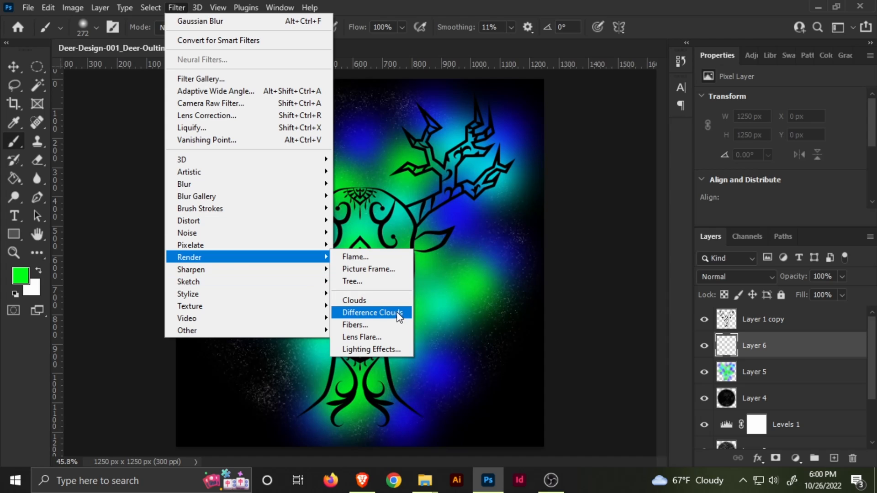
left_click(380, 312)
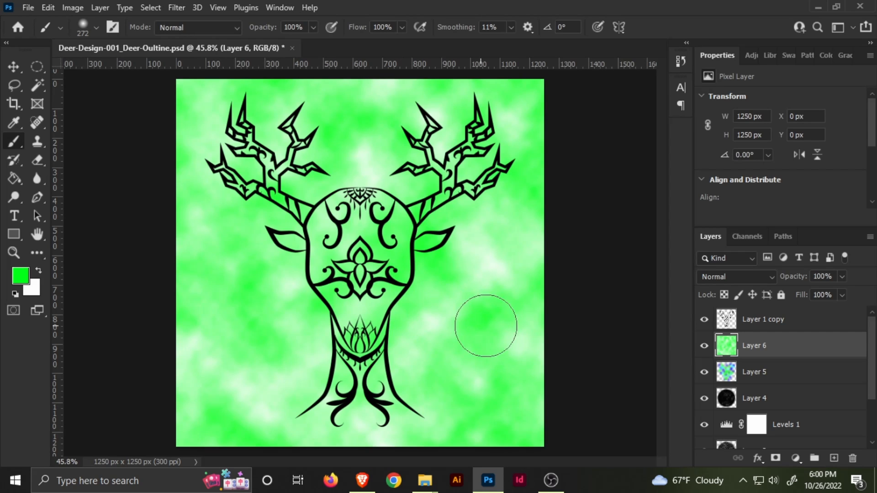
key("ctrl+z")
Reset the foreground and background colours to black and white and render Clouds on Layer 6.
key("d")
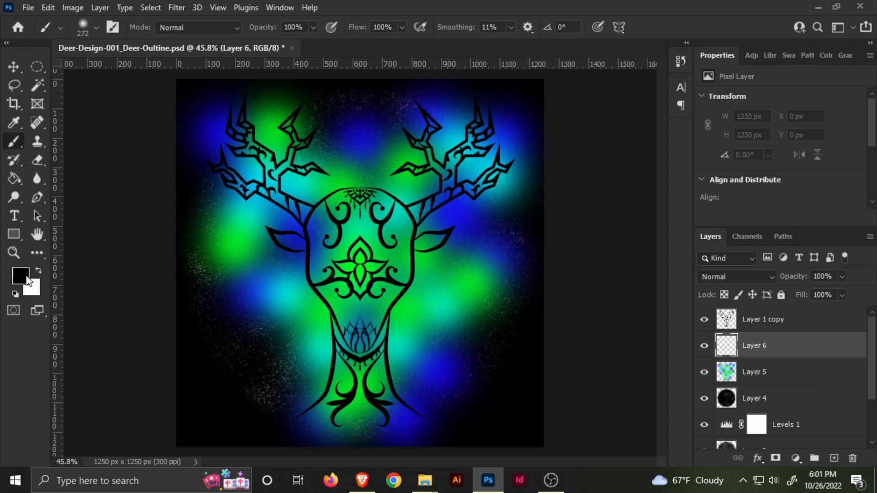
left_click(150, 7)
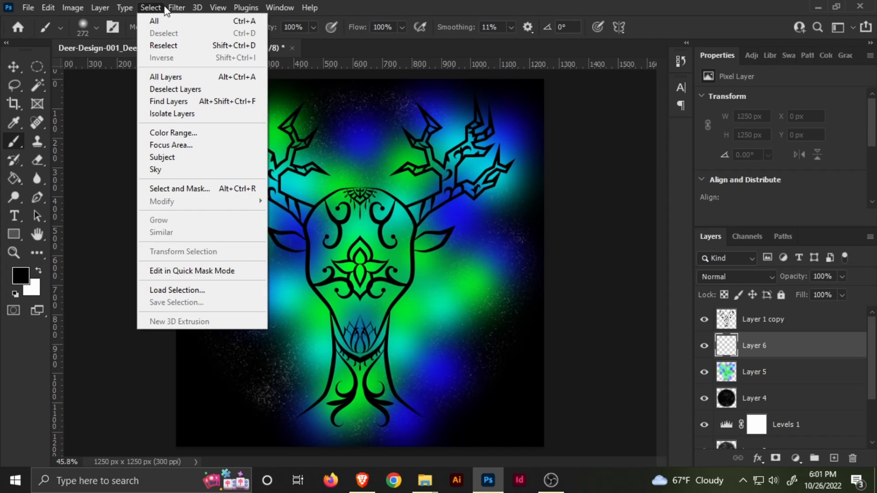
mouse_move(177, 7)
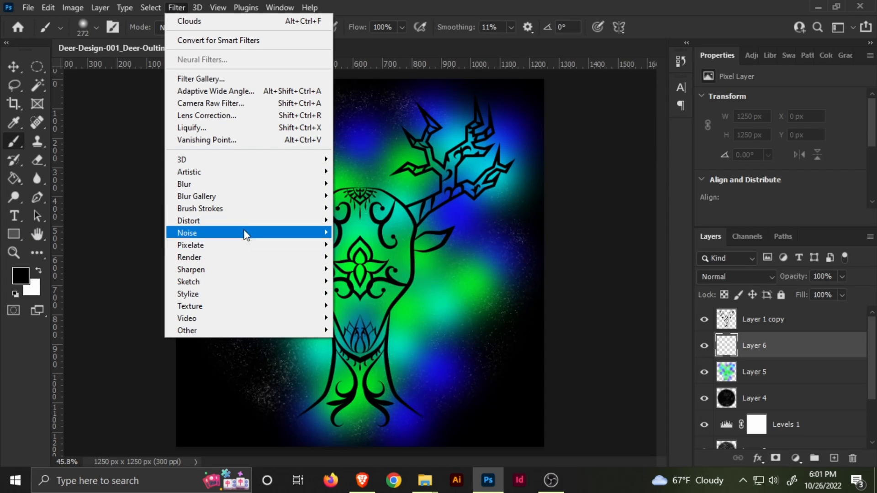
mouse_move(251, 226)
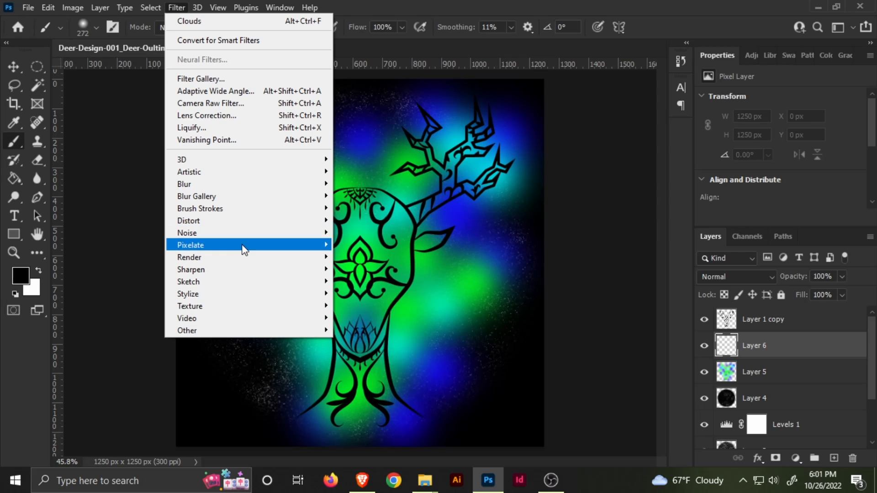
mouse_move(297, 257)
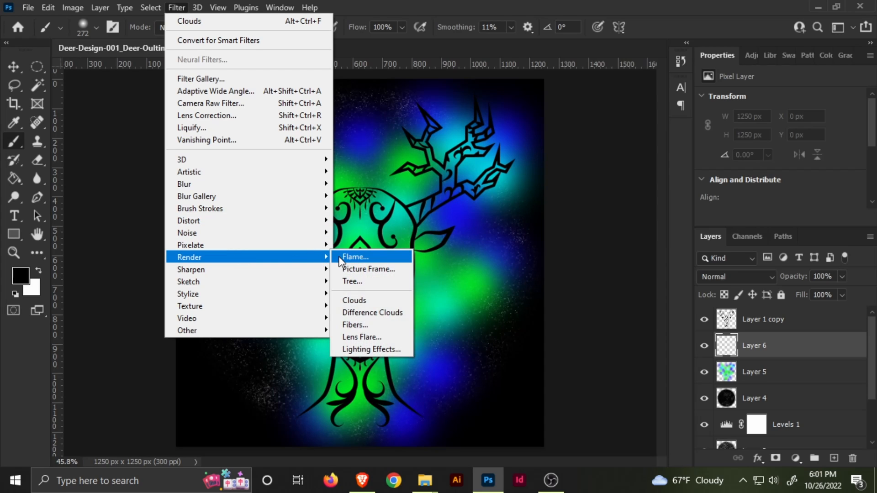
left_click(360, 301)
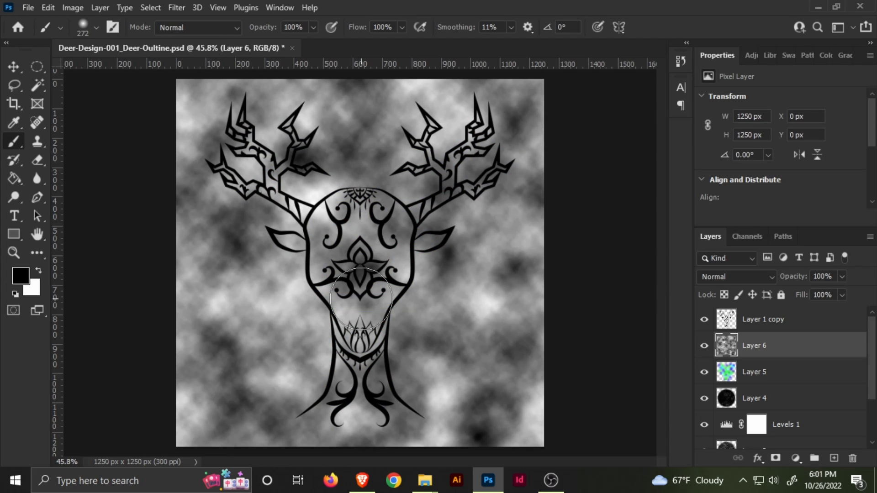
Render Difference Clouds over the clouds on Layer 6 and set the layer's blend mode to Multiply.
left_click(170, 5)
mouse_move(267, 225)
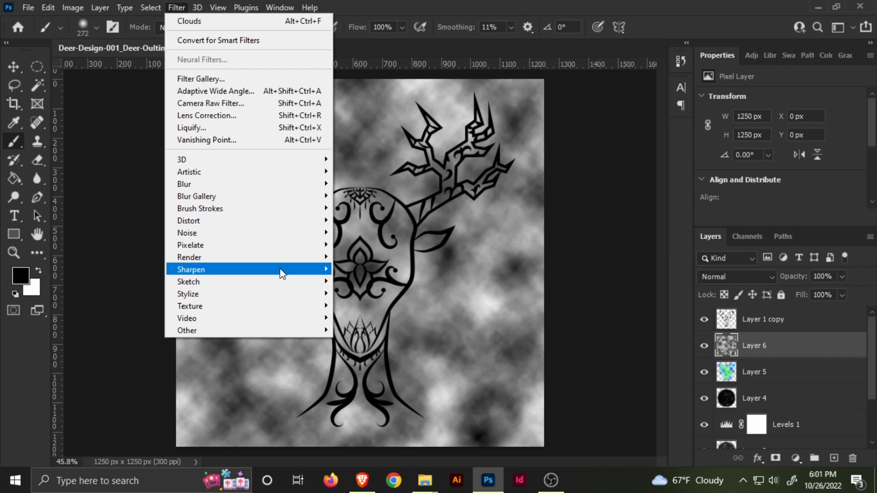
mouse_move(300, 257)
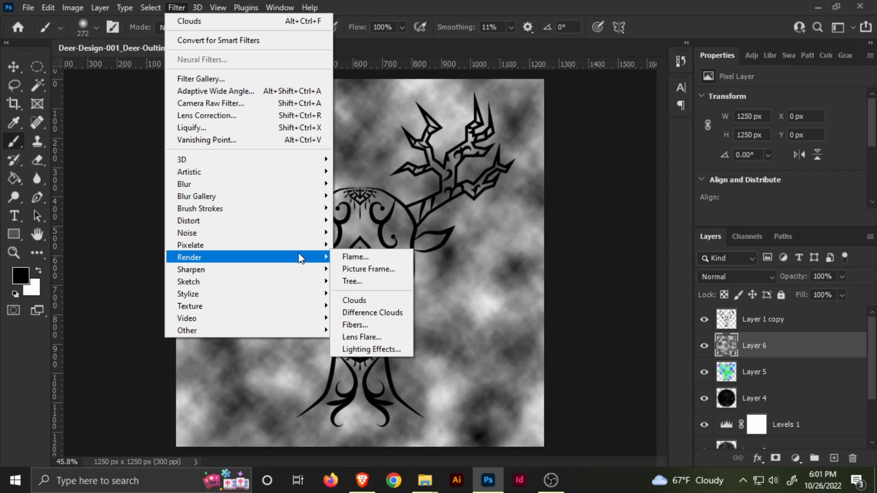
left_click(372, 312)
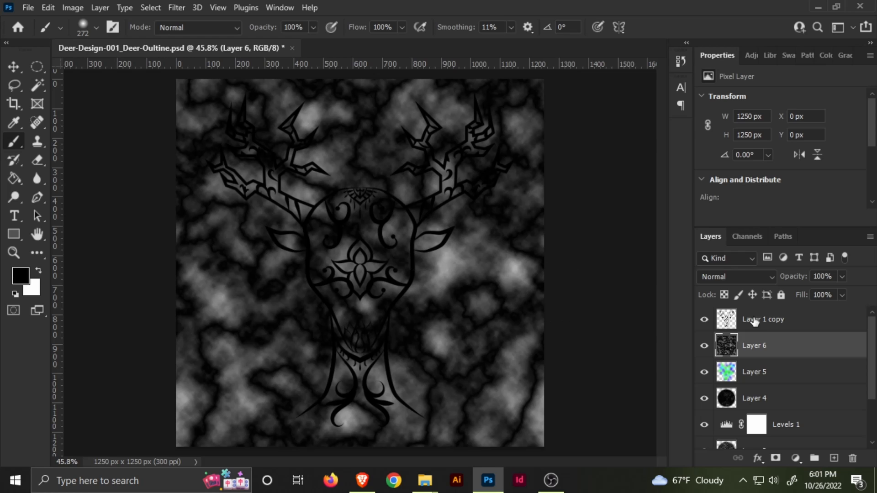
left_click(735, 278)
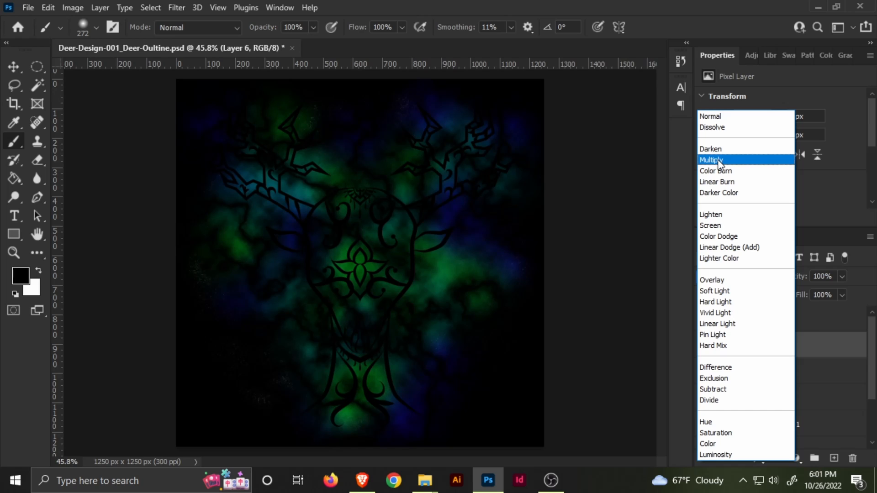
left_click(719, 160)
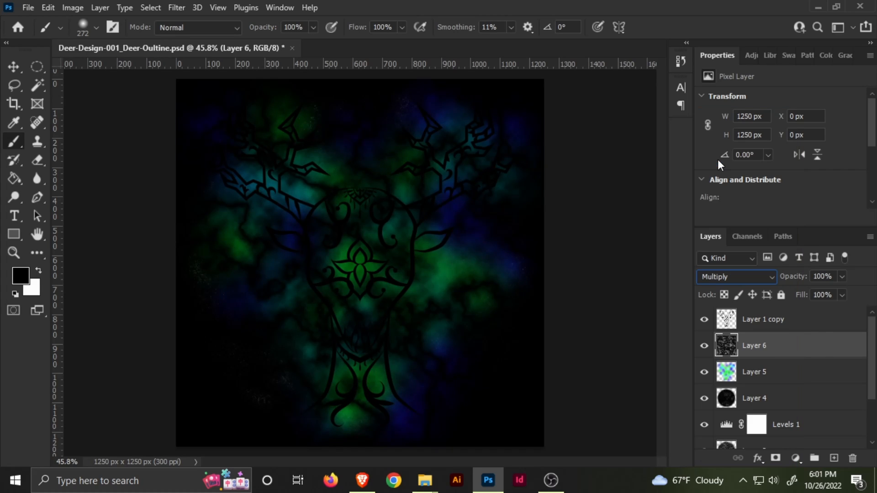
Duplicate Layer 6 within the same document and set the copy's blend mode to Overlay.
right_click(769, 353)
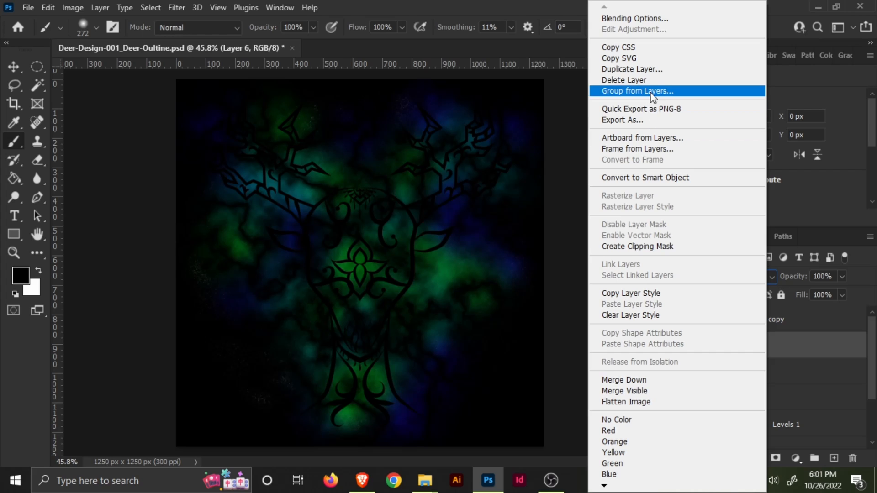
left_click(648, 70)
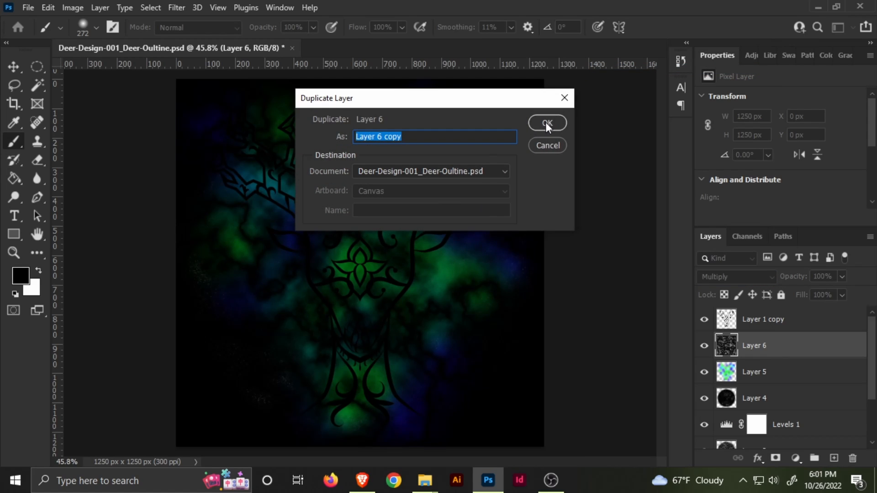
left_click(546, 123)
left_click(738, 275)
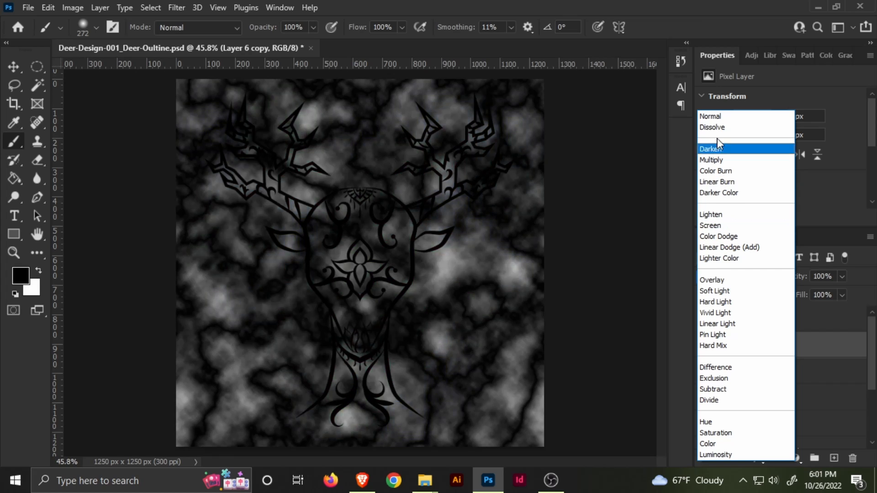
left_click(714, 117)
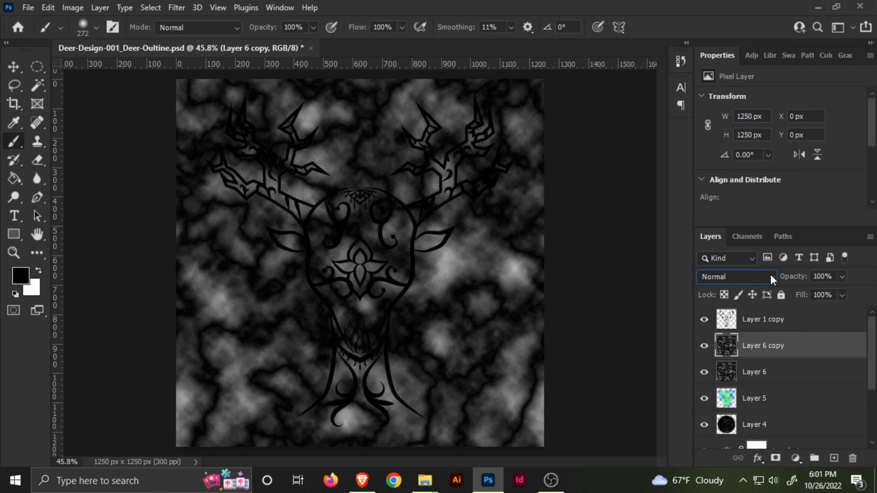
left_click(842, 277)
mouse_move(843, 290)
left_mouse_down()
mouse_move(792, 293)
mouse_move(839, 286)
left_mouse_up()
left_click(755, 282)
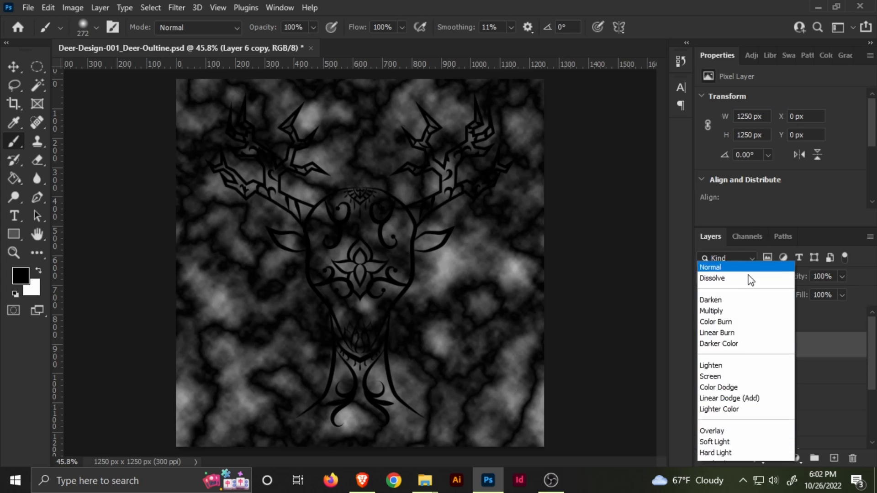
left_click(740, 280)
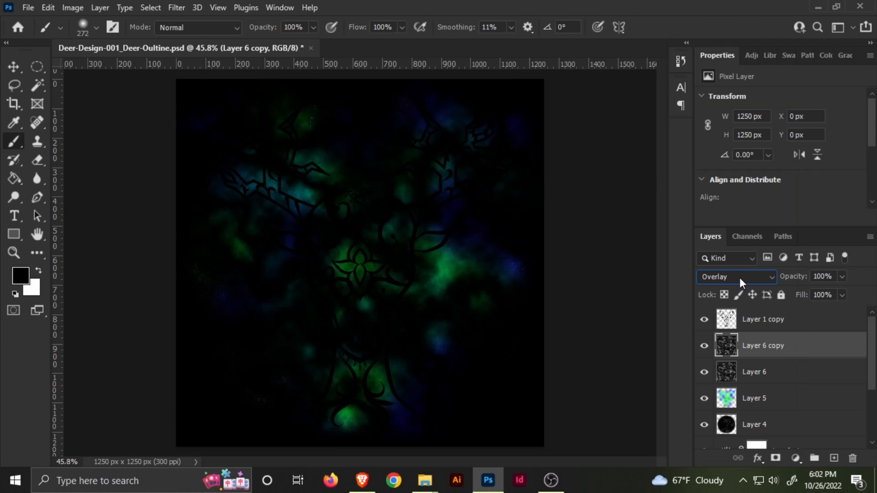
Add a new layer between Layer 6 copy and Layer 6 and fill it with black.
left_click(834, 458)
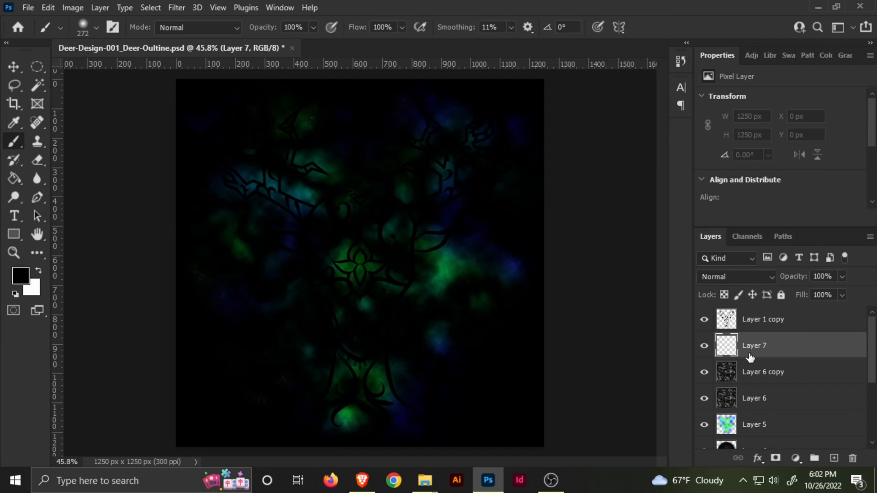
left_click_drag(749, 356, 758, 387)
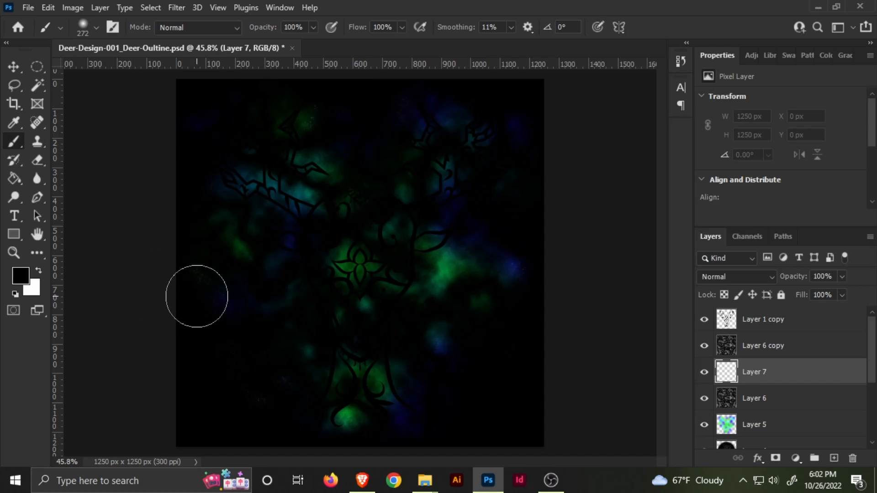
key("g")
left_click(232, 254)
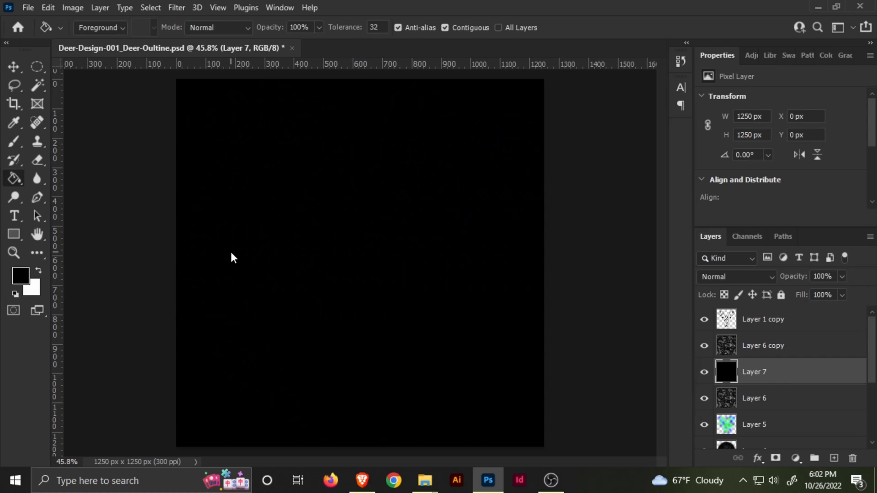
left_click(764, 348)
left_click(770, 374, "shift")
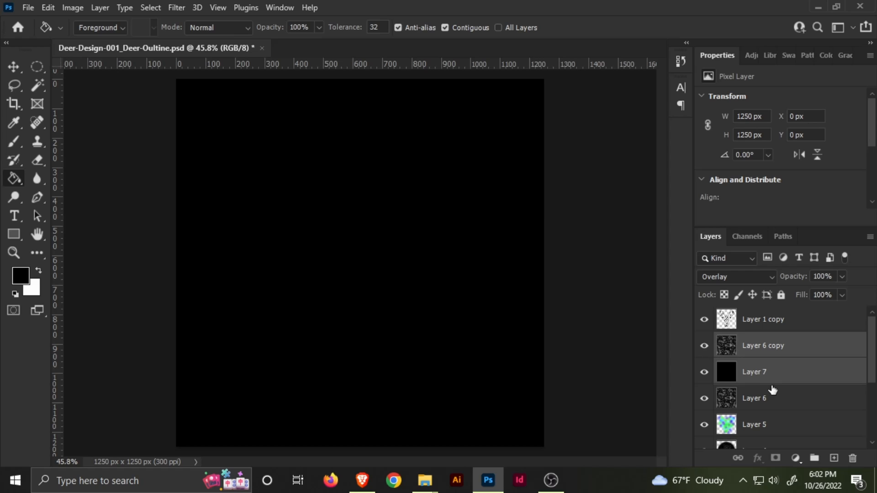
left_click(800, 460)
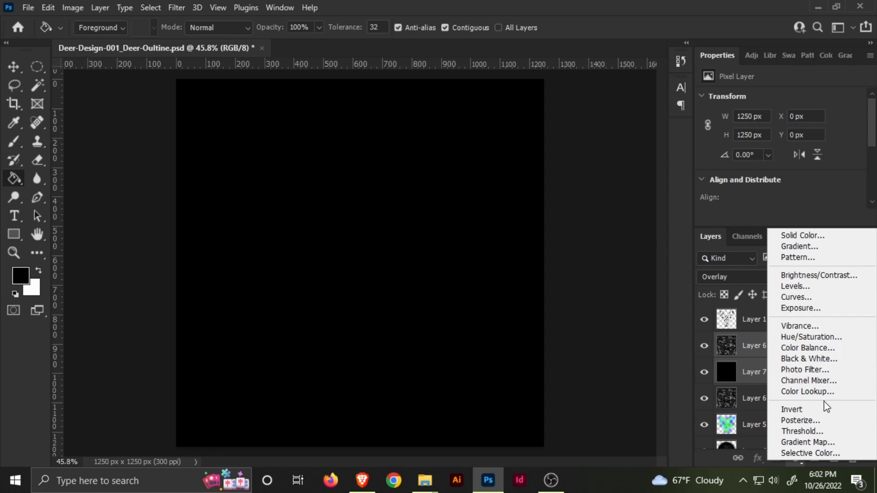
left_click(737, 325)
Add a layer mask to the black-filled Layer 7.
left_click(740, 377)
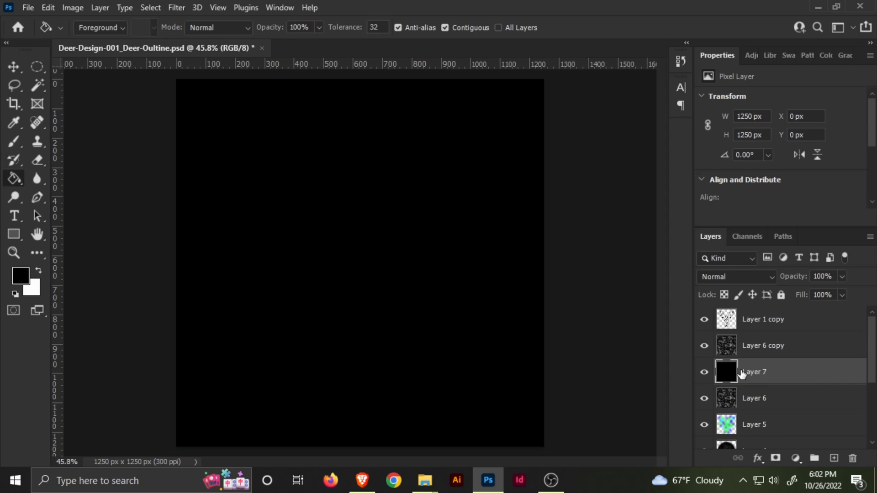
left_click(775, 458)
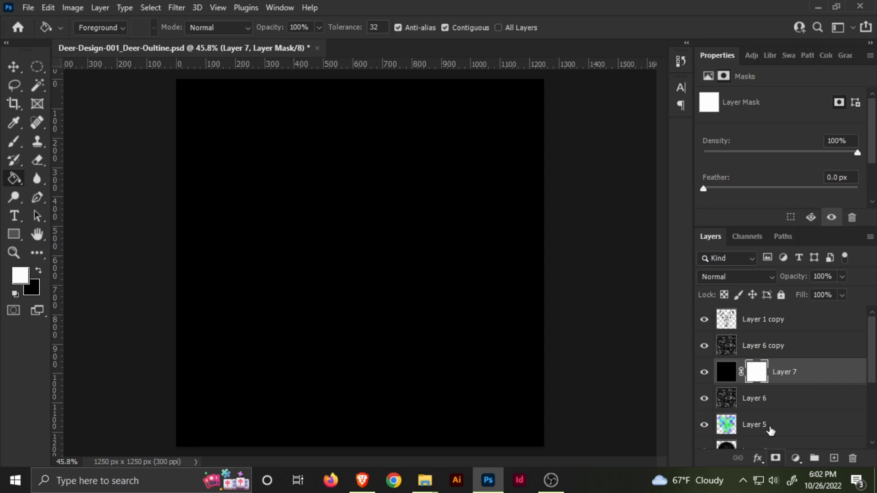
left_click(751, 349)
left_click(726, 346, "ctrl")
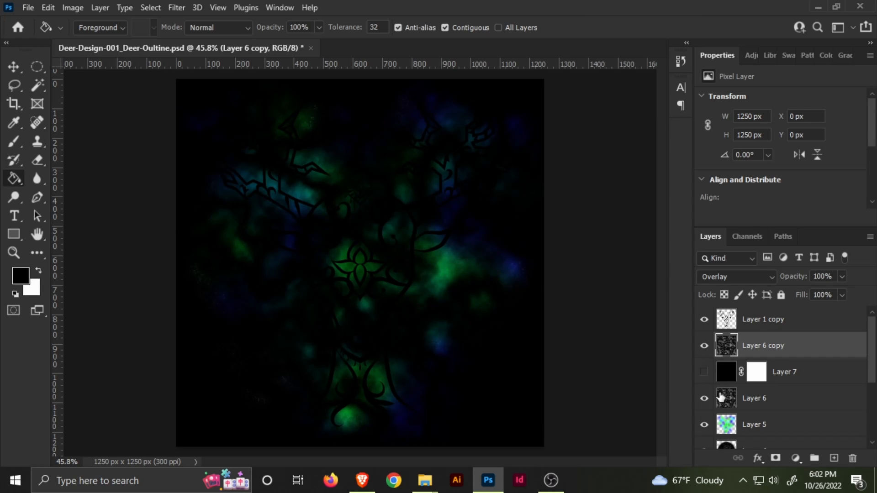
scroll(708, 438, "down", 1)
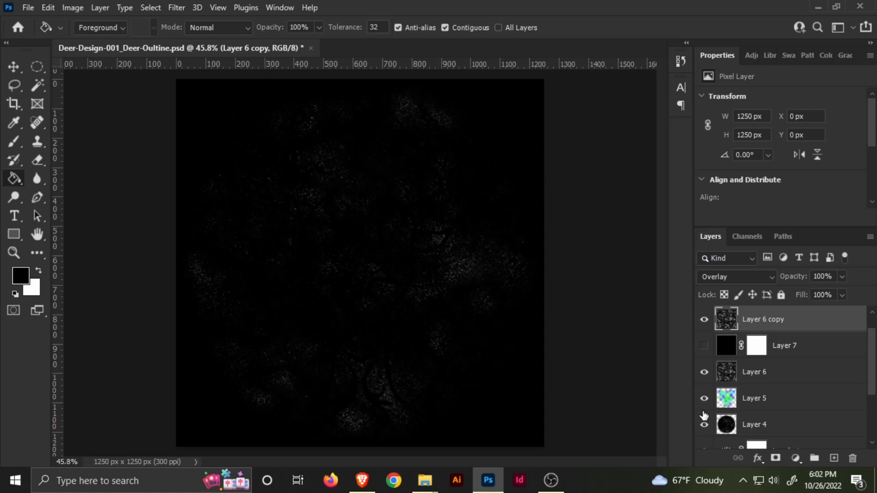
left_click(704, 347)
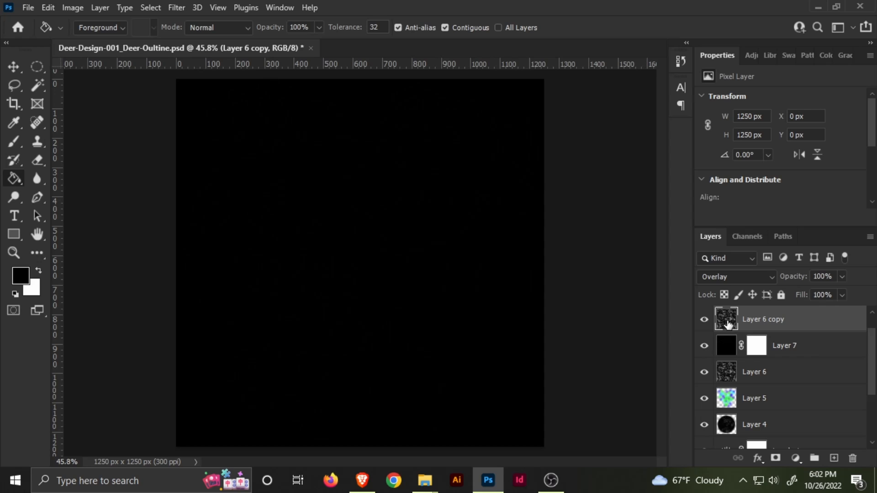
key("i")
left_click(288, 146)
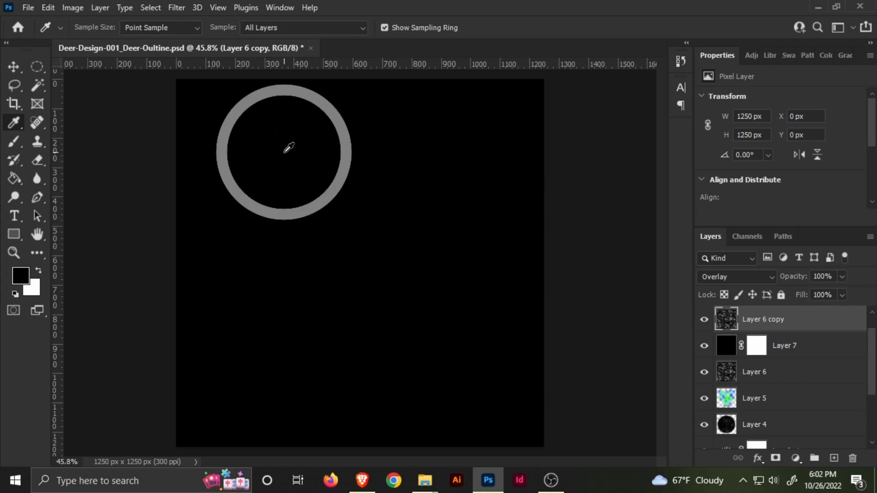
left_click(151, 8)
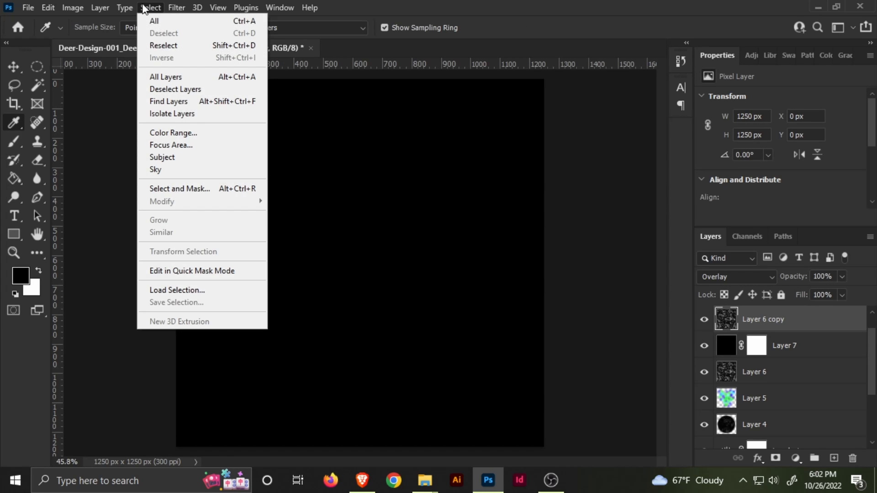
left_click(174, 132)
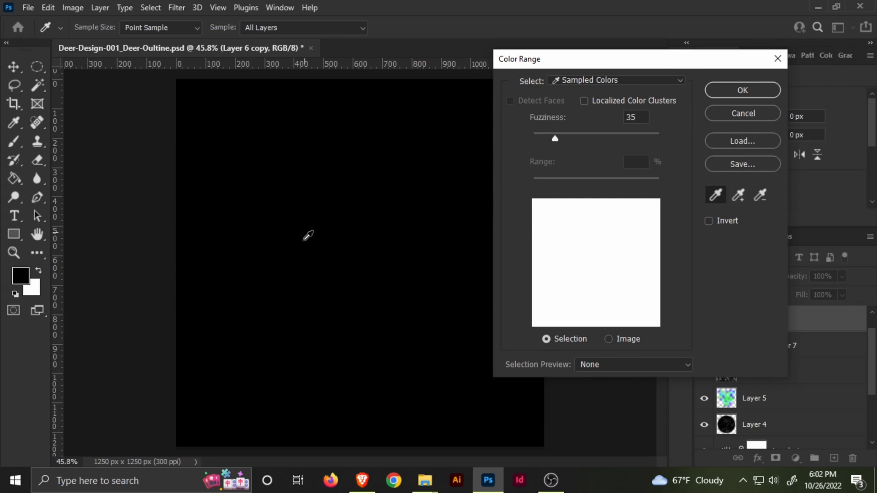
left_click(742, 114)
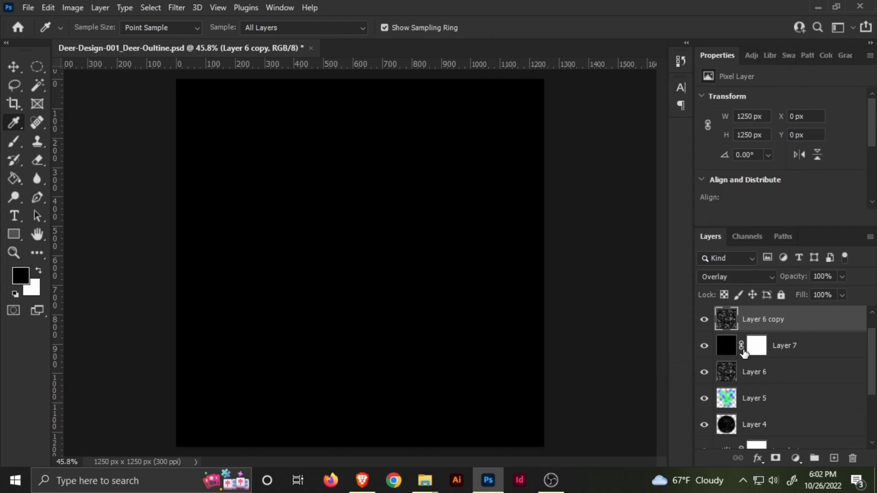
Hide every layer from Layer 7 down to Layer 3 and invert the bg layer's fill to white.
left_click_drag(704, 351, 702, 426)
scroll(707, 422, "down", 2)
scroll(706, 426, "down", 2)
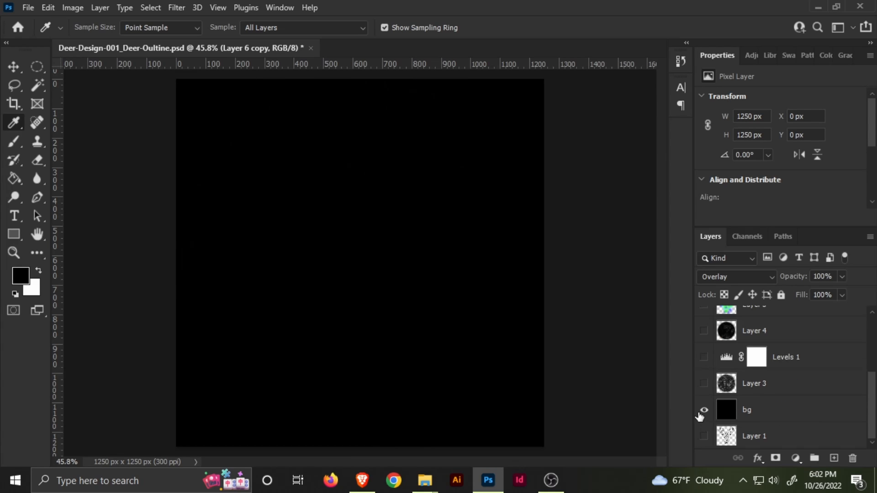
left_click(725, 411)
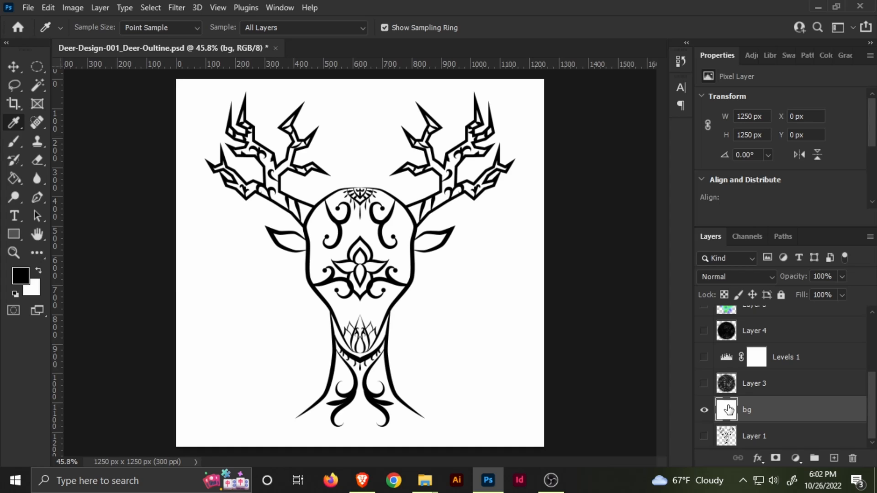
Set the blend mode of Layer 6 copy to Normal.
scroll(732, 393, "up", 3)
left_click(723, 346)
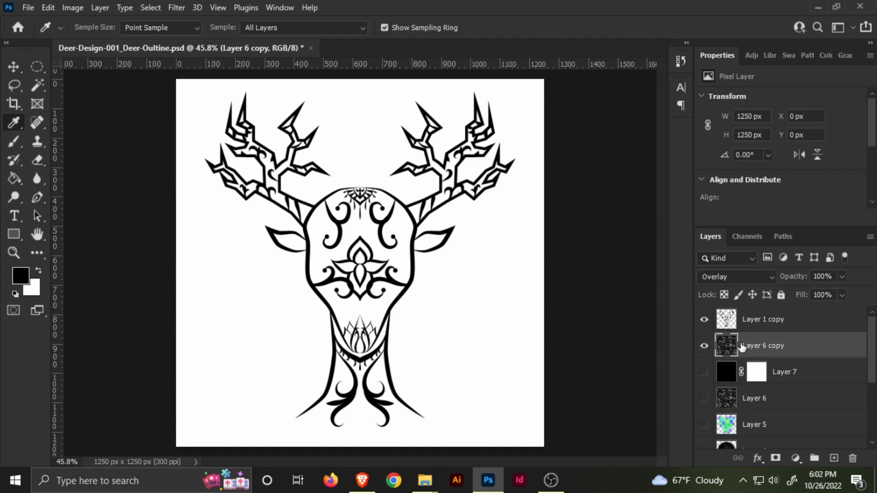
left_click(745, 278)
left_click(718, 114)
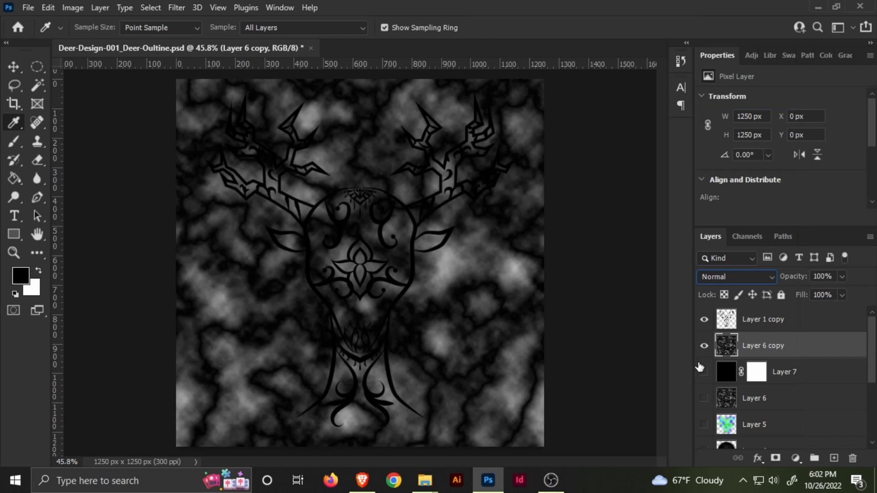
Show the layers from Layer 7 down to Layer 3 again.
left_click_drag(705, 400, 705, 431)
scroll(716, 397, "down", 2)
scroll(717, 413, "down", 2)
left_click(702, 401)
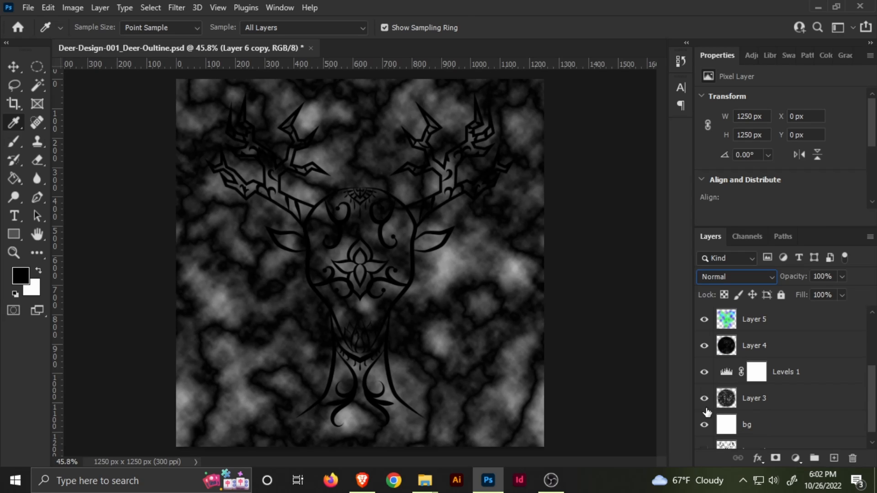
scroll(713, 435, "down", 1)
scroll(712, 402, "up", 4)
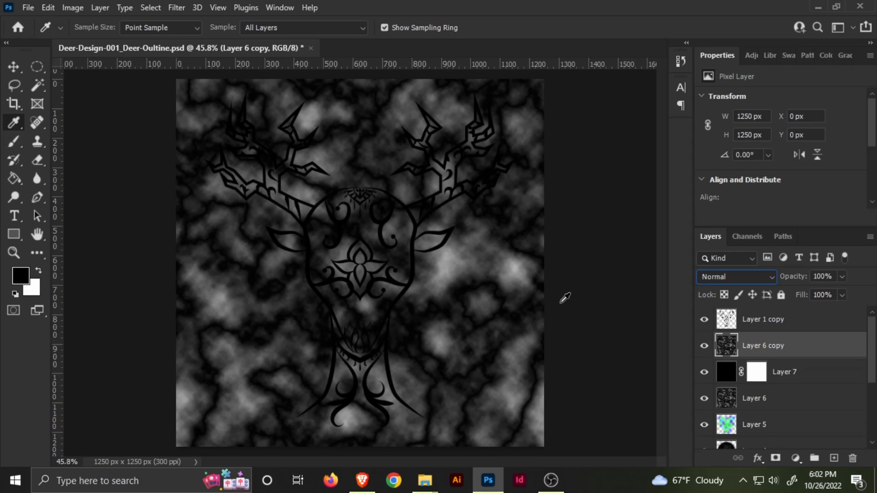
Try selecting the dark cloud veins by Color Range at fuzziness 35 while the deer line art is visible.
left_click(144, 8)
left_click(173, 132)
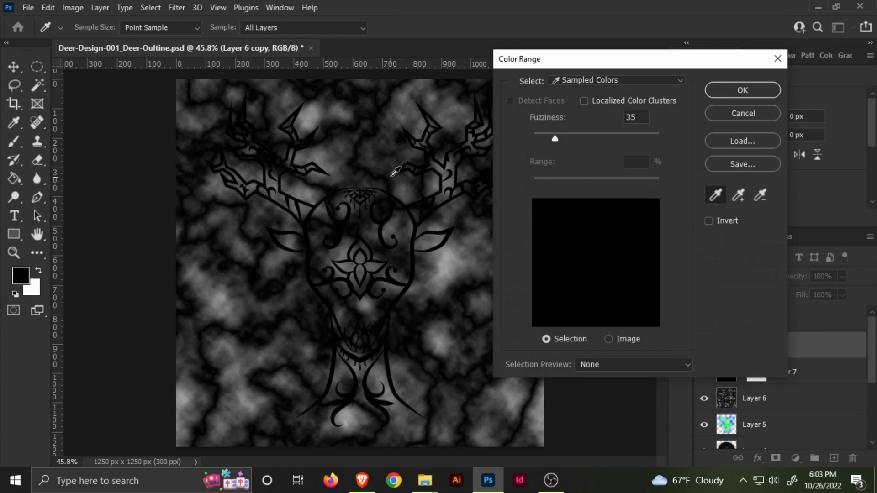
left_click(360, 153)
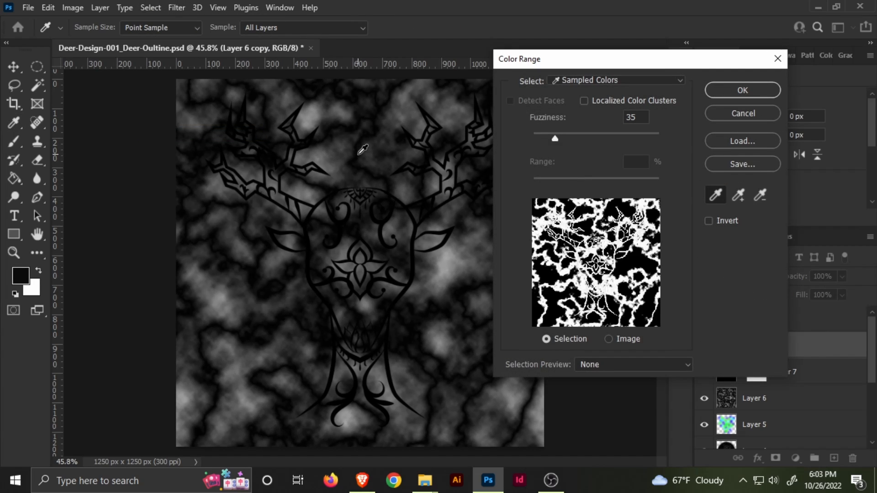
left_click(730, 90)
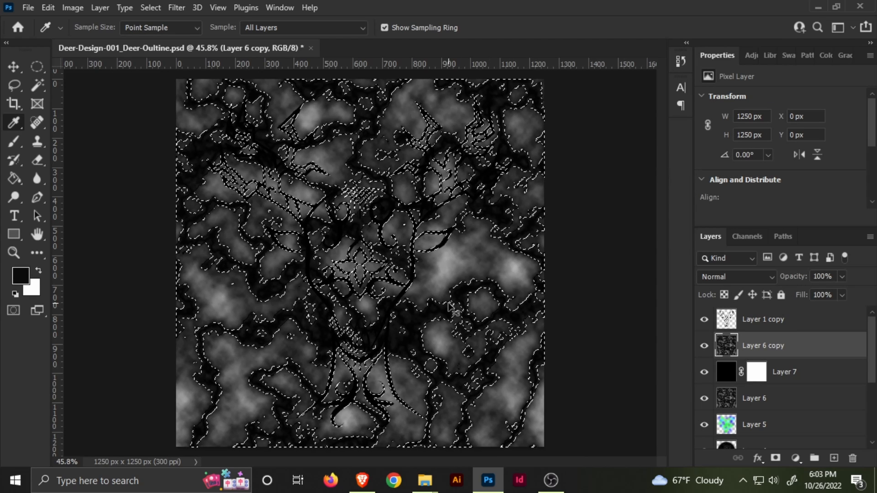
key("ctrl+d")
Hide the Layer 1 copy line art and select the dark veins of Layer 6 copy by Color Range at fuzziness 35.
left_click(704, 320)
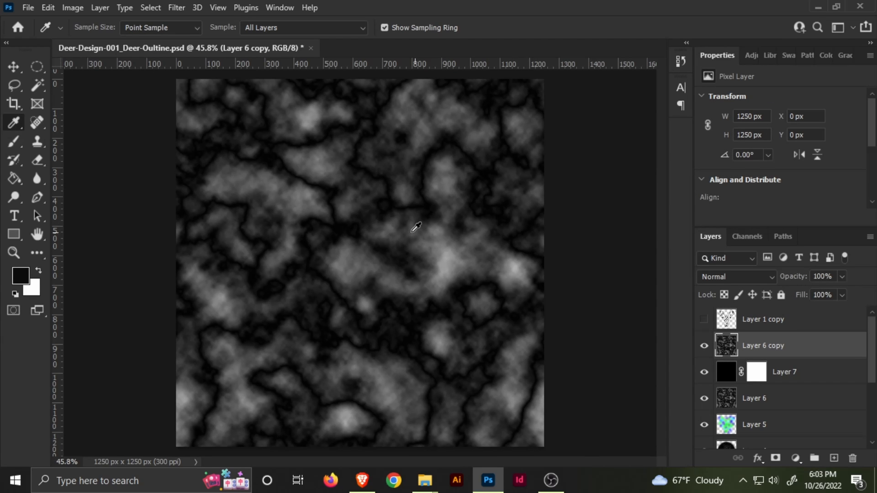
left_click(389, 208)
left_click(147, 7)
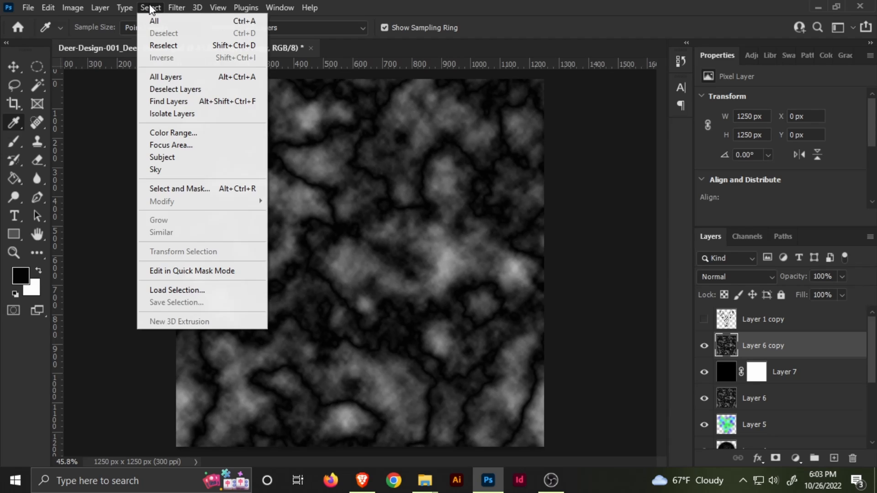
left_click(178, 133)
left_click(335, 185)
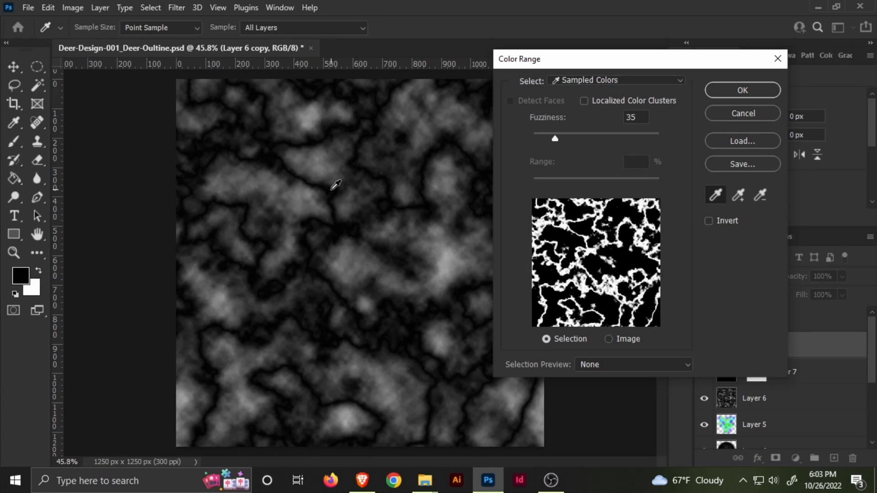
left_click(744, 90)
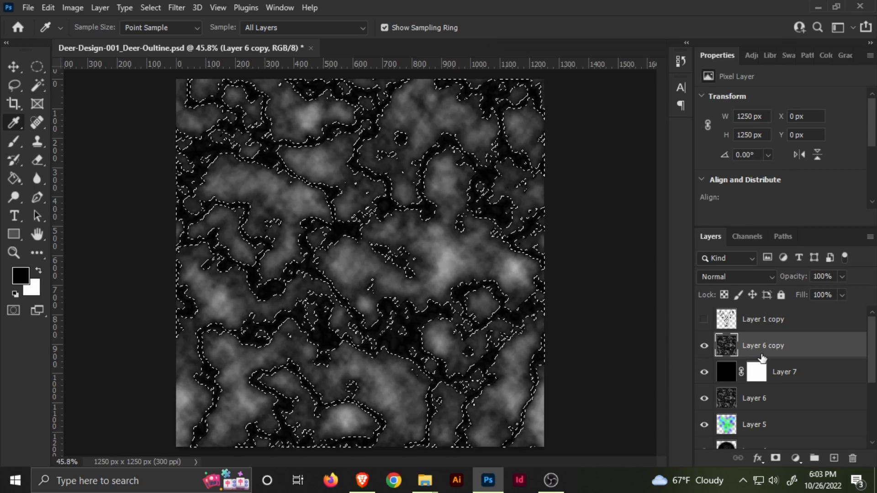
Fill the selected vein areas with black on Layer 7's mask and clear the selection.
left_click(763, 374)
key("Delete")
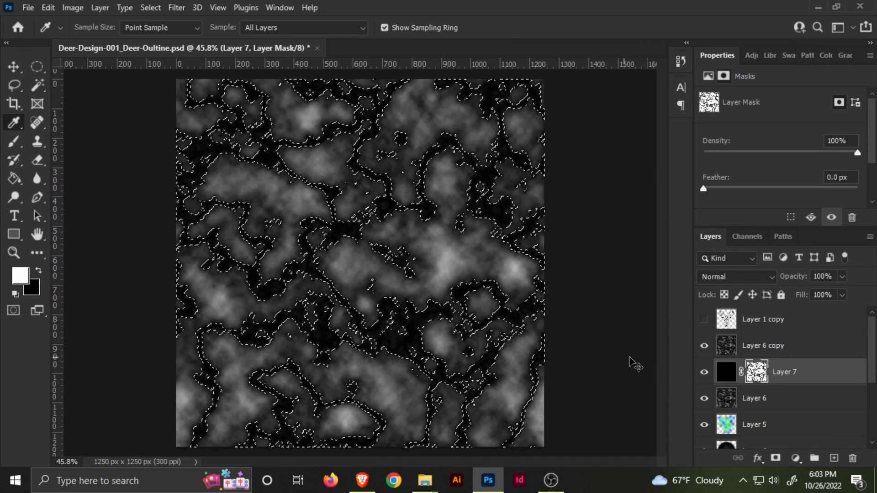
key("ctrl+d")
Hide Layer 6 copy, set Layer 7's blend mode to Overlay and show the Layer 1 copy line art.
left_click(706, 347)
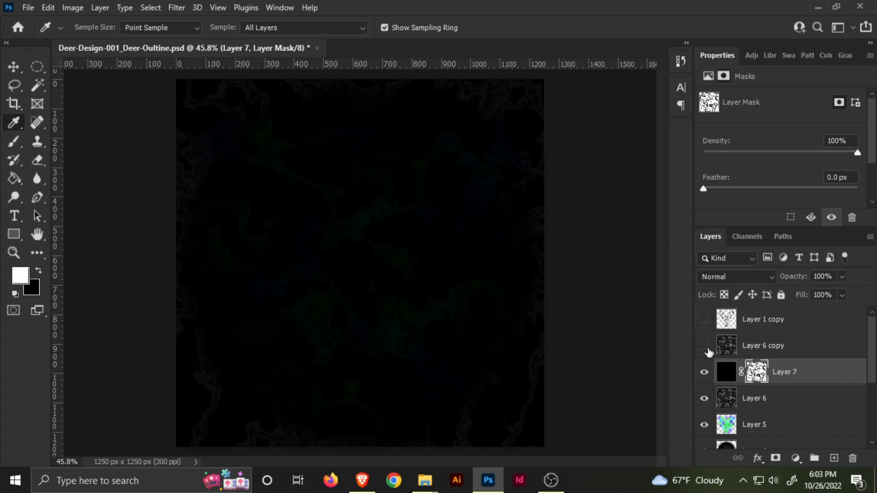
left_click(721, 277)
left_click(722, 278)
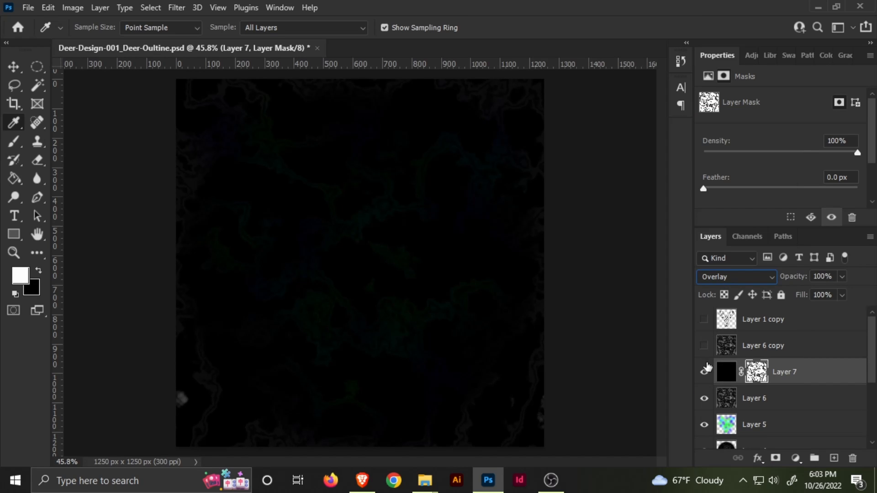
left_click(703, 320)
scroll(722, 369, "down", 2)
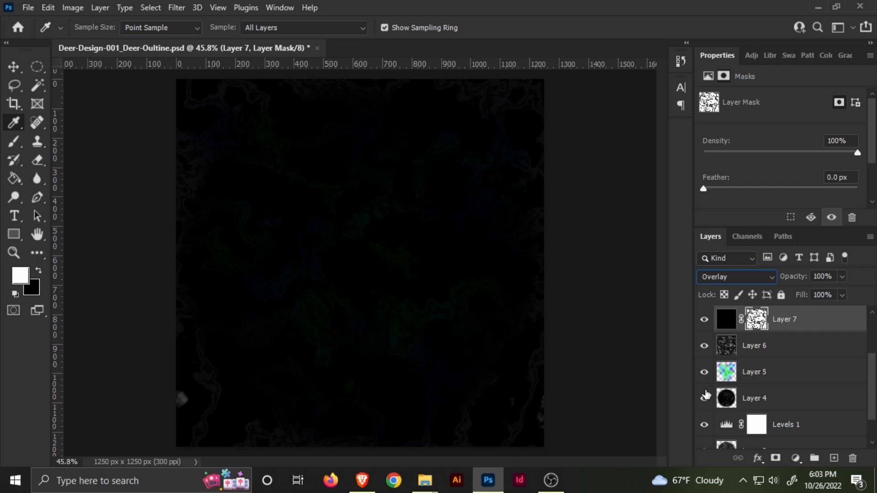
scroll(706, 395, "up", 2)
Invert Layer 7's fill to white and set the layer's blend mode to Hard Light.
left_click(730, 371)
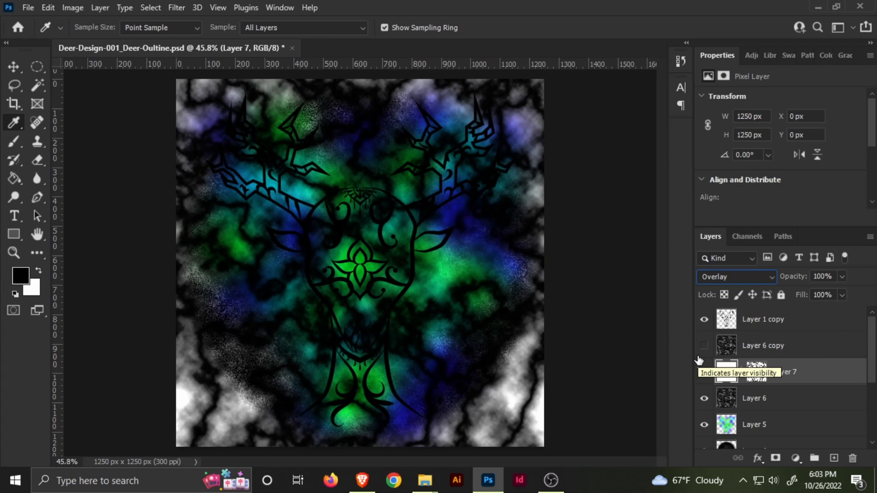
left_click(752, 278)
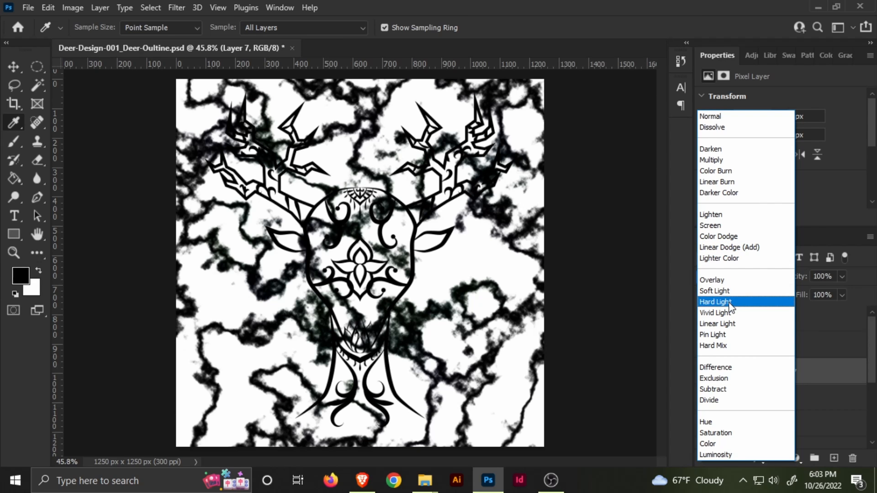
left_click(729, 303)
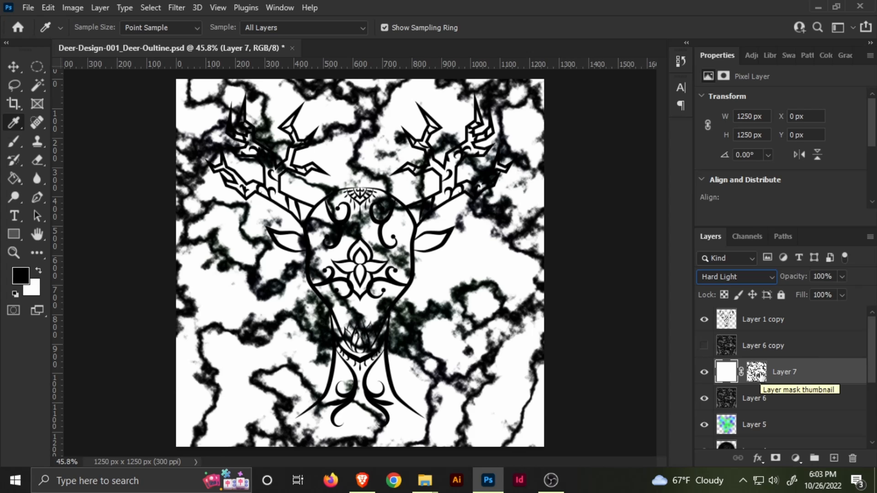
Show Layer 6 copy and set its blend mode to Overlay.
left_click(704, 345)
left_click(753, 343)
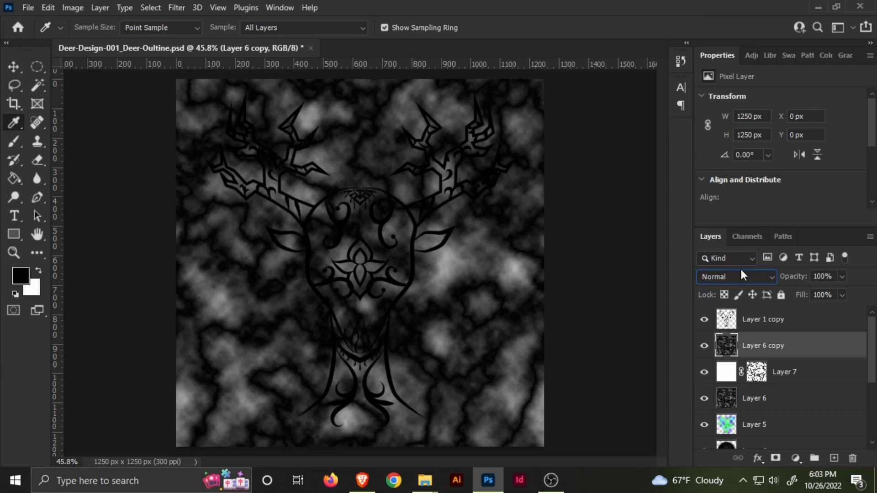
left_click(738, 277)
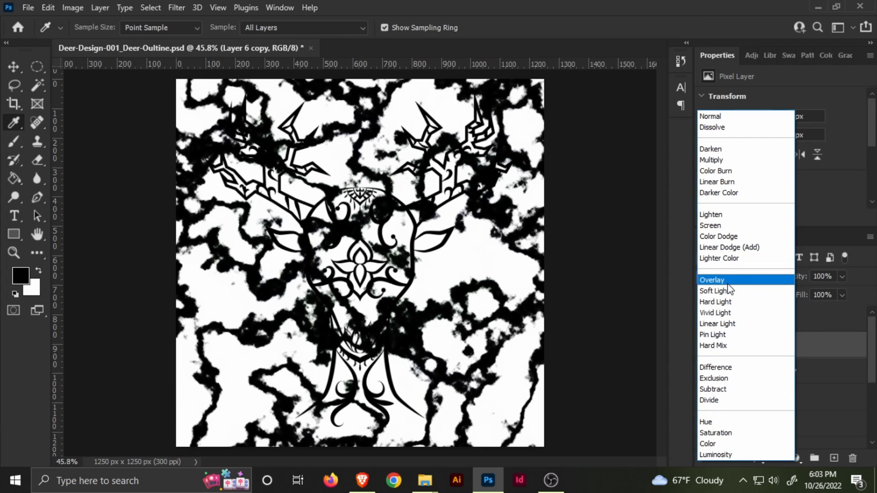
left_click(731, 279)
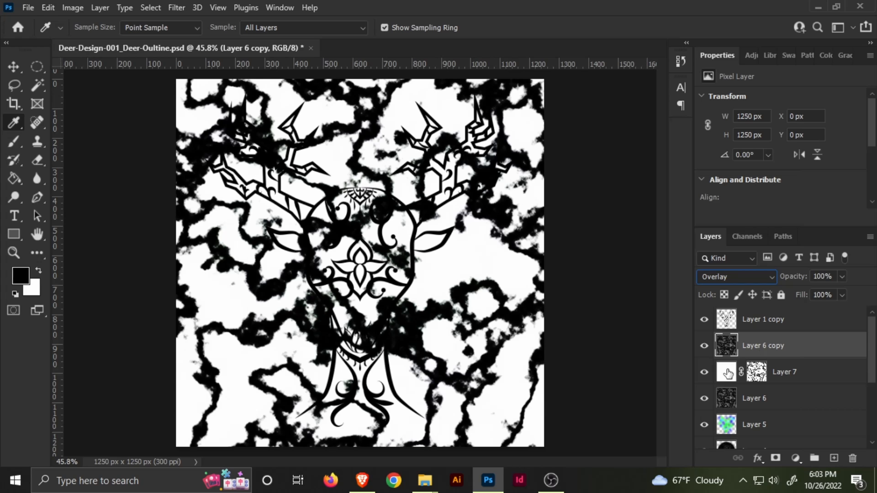
Compare the artwork with Layer 7 and Layer 6 copy alternately hidden and shown.
left_click(705, 372)
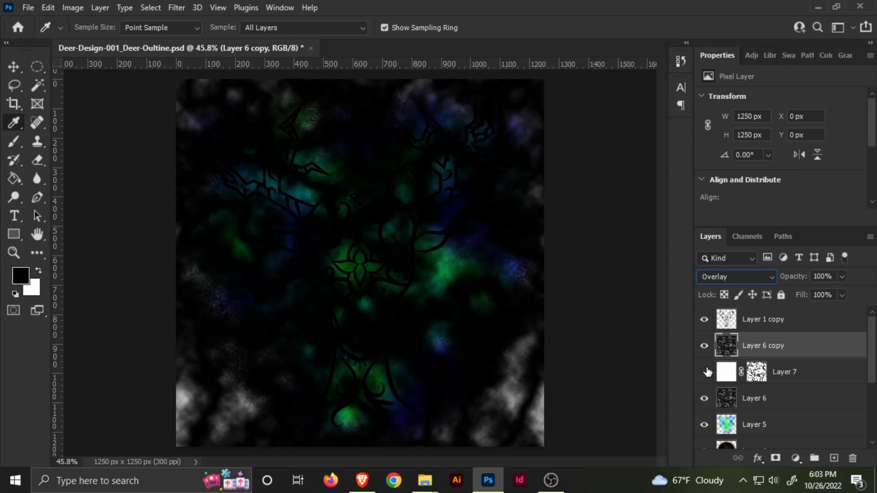
left_click(704, 373)
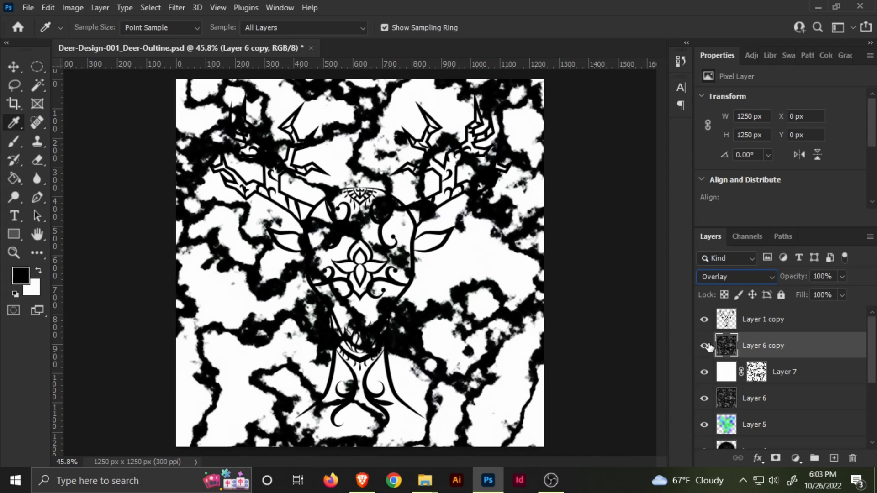
left_click(703, 347)
left_click(705, 372)
left_click(703, 346)
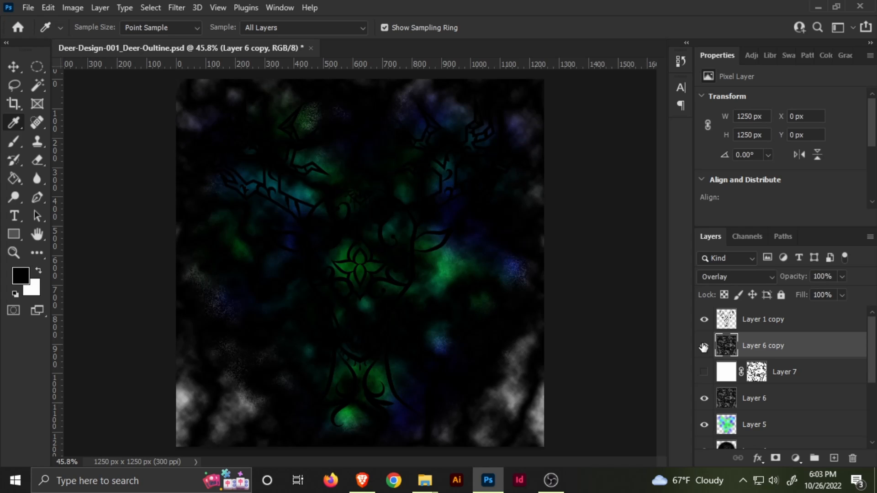
left_click(704, 372)
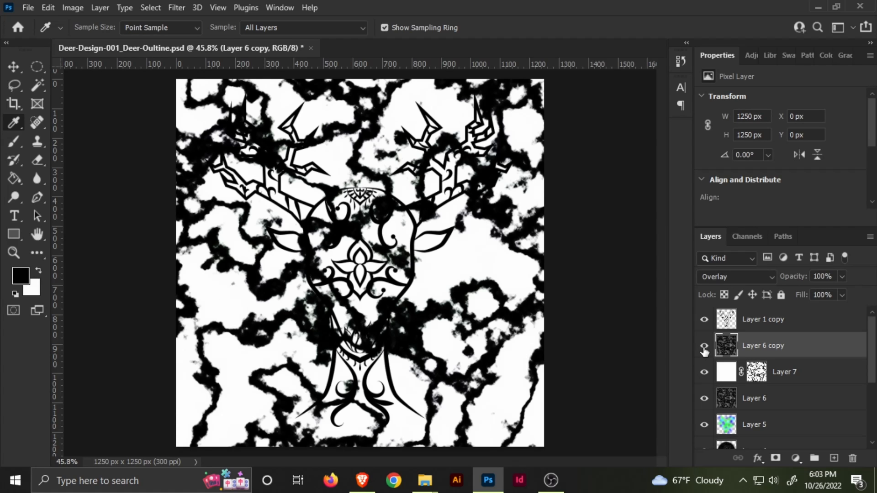
left_click(703, 347)
left_click(704, 372)
left_click(704, 347)
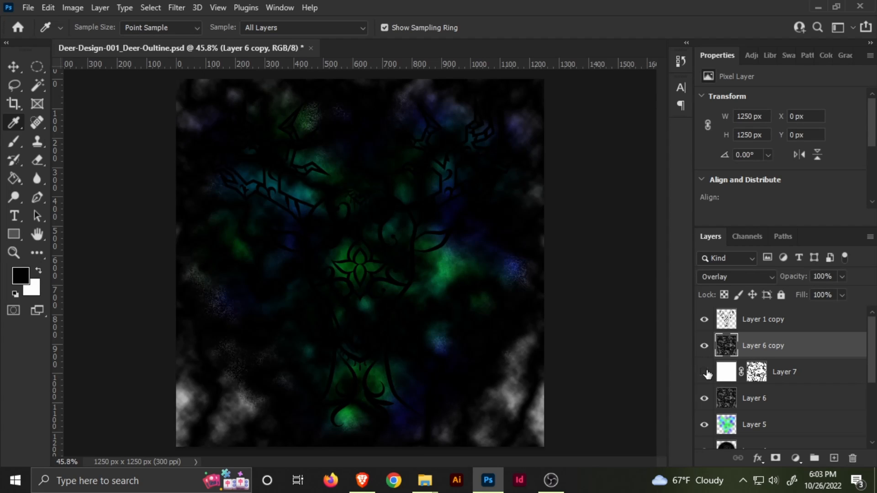
Show Layer 7, remove its layer mask and invert its white fill to black.
left_click(706, 372)
left_click(757, 372)
key("Delete")
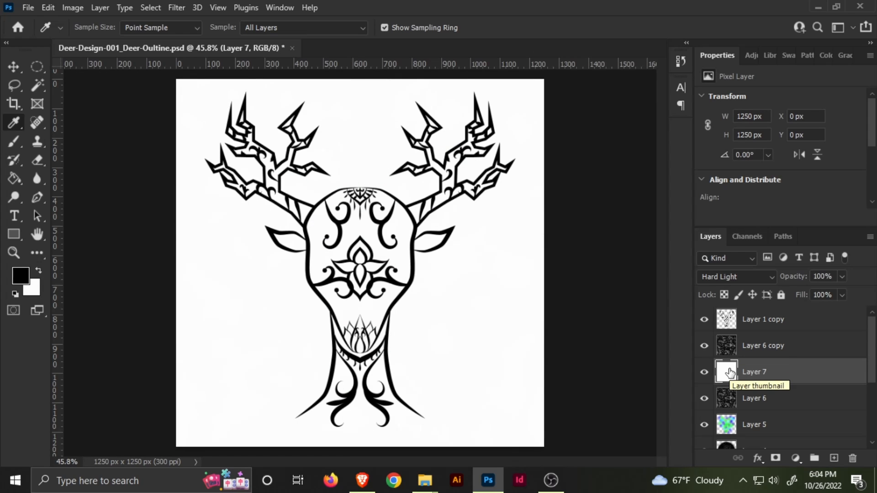
key("ctrl+i")
Set the blend modes of Layer 6 copy and Layer 7 to Normal.
left_click(727, 349)
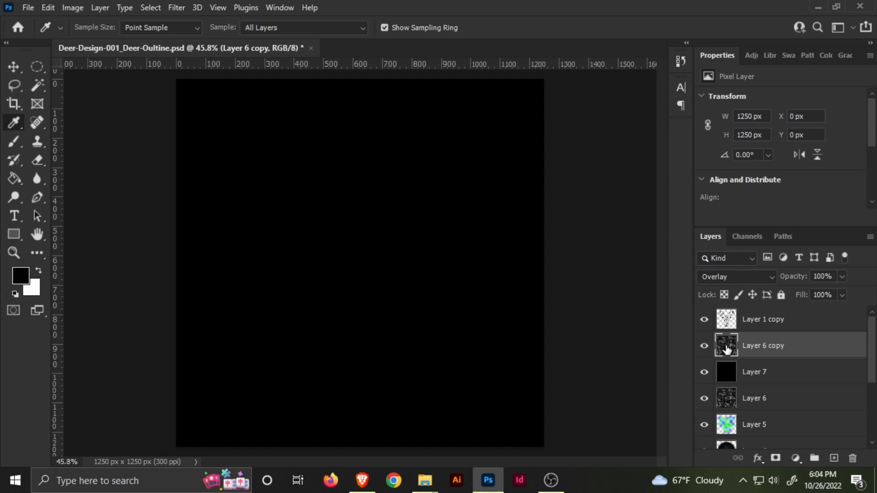
left_click(757, 278)
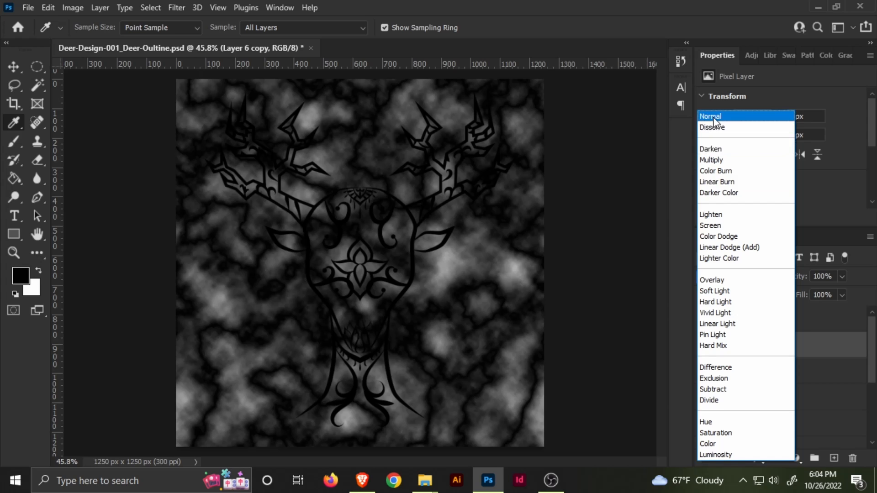
left_click(715, 118)
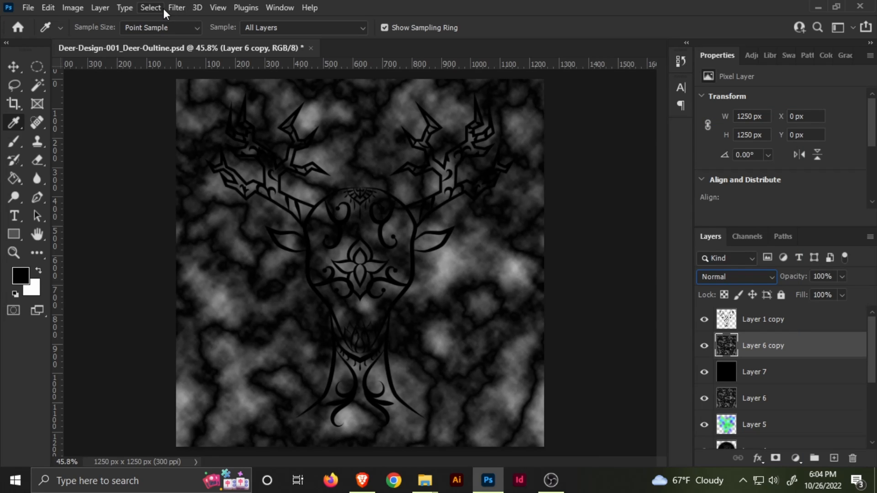
left_click(757, 375)
left_click(759, 350)
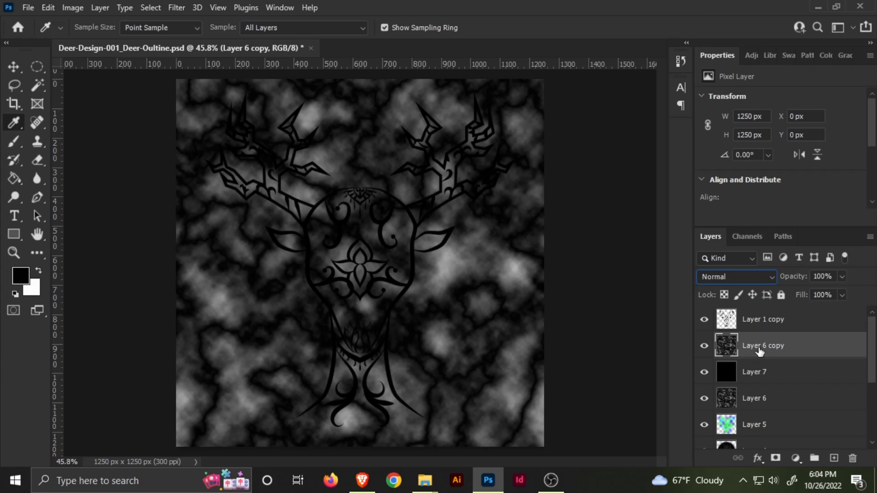
left_click(723, 272)
left_click(829, 352)
left_click(729, 375)
left_click(736, 276)
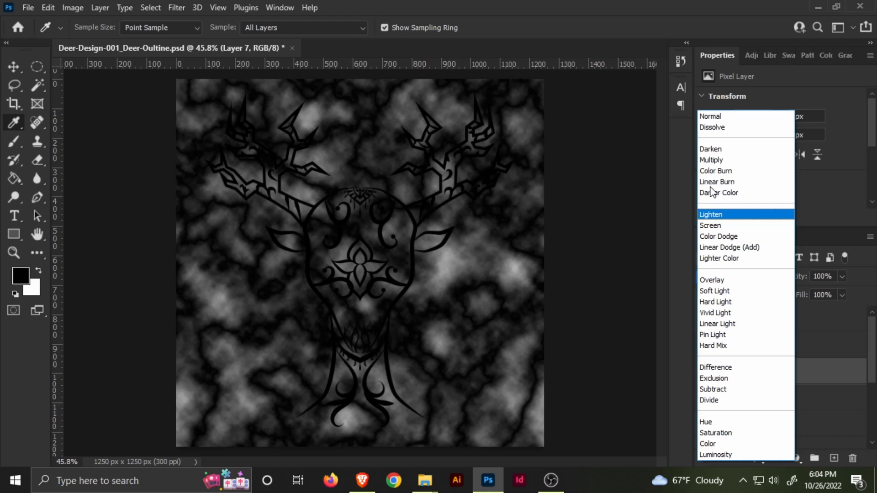
left_click(722, 118)
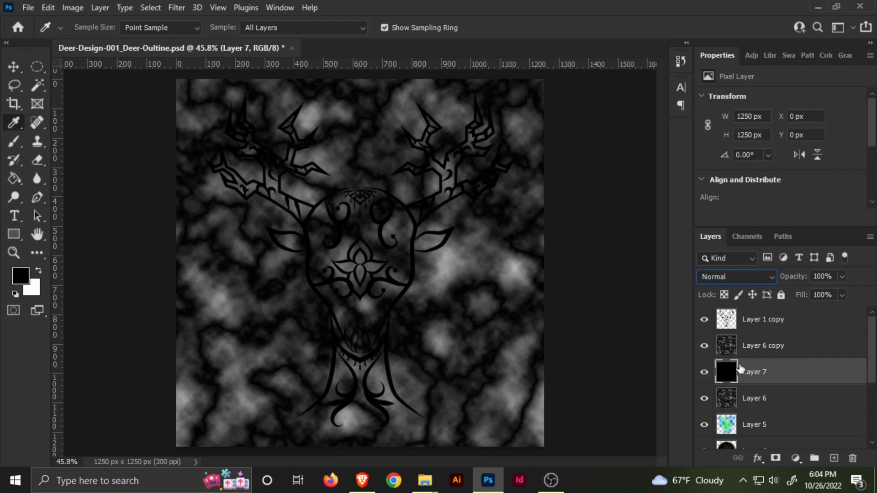
Hide Layer 7 and preview other blend modes on Layer 6 copy.
left_click(705, 372)
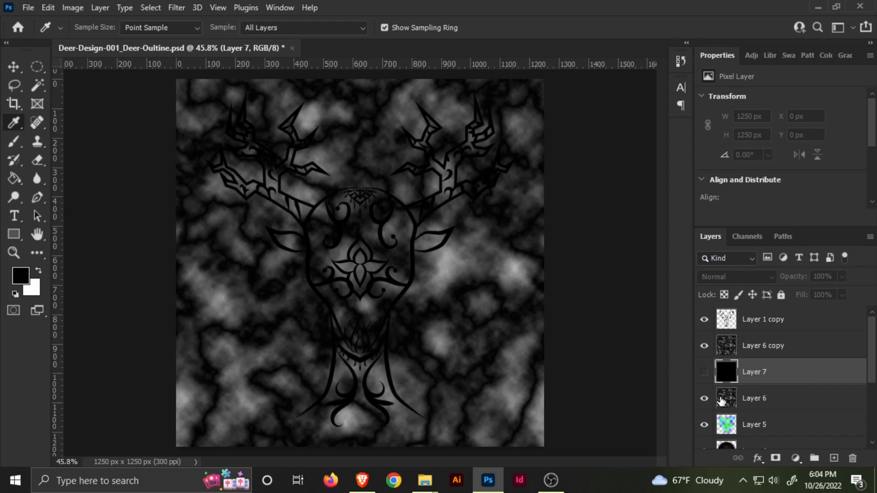
left_click(735, 349)
left_click(733, 281)
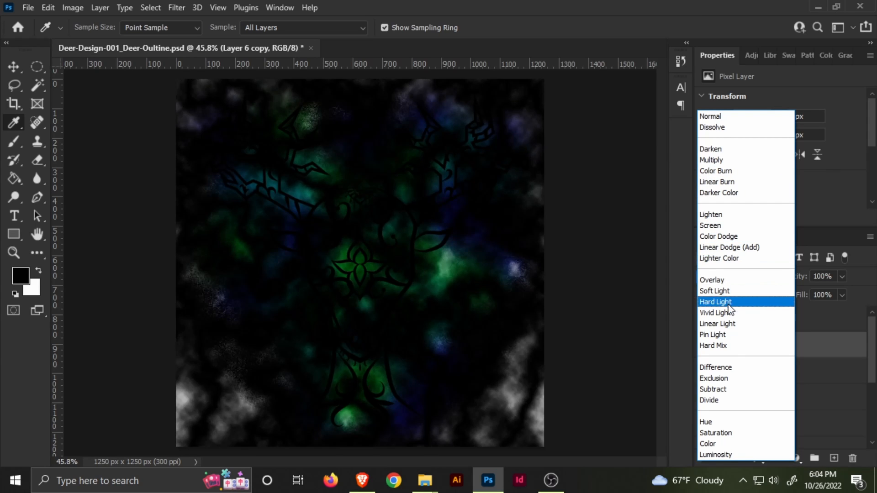
left_click(823, 347)
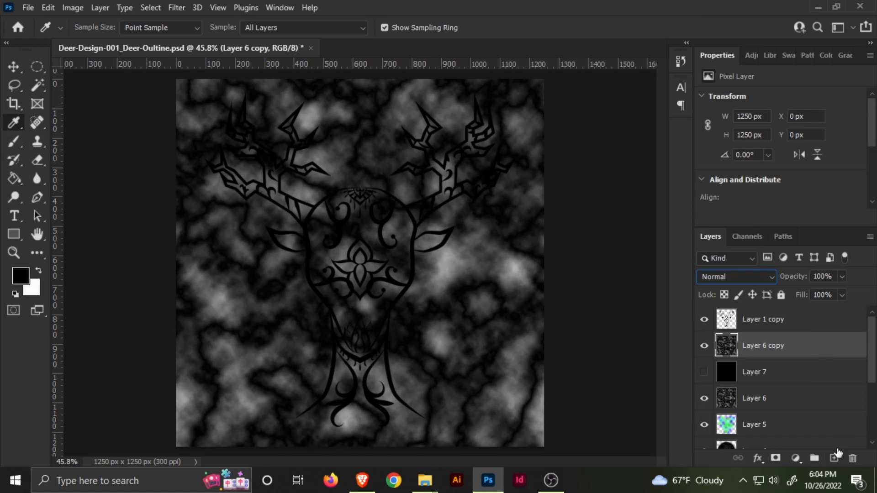
Delete Layer 6 copy and the black Layer 7.
left_click(852, 458)
left_click(379, 186)
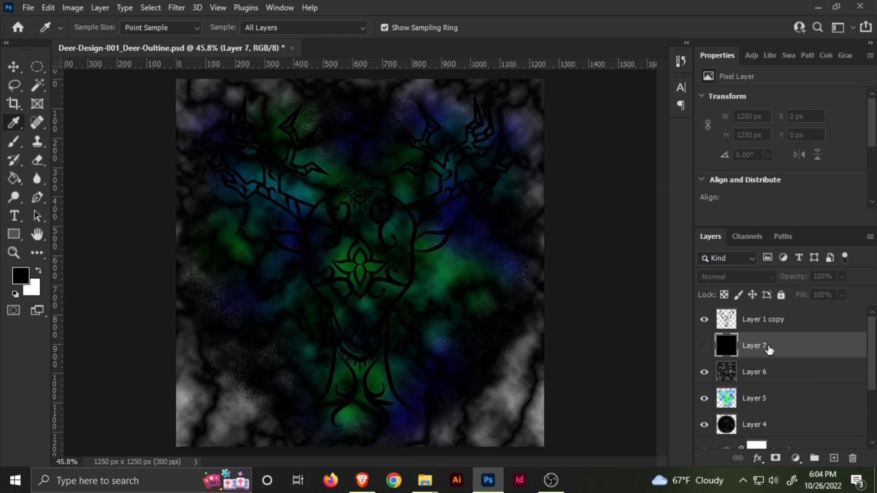
key("Delete")
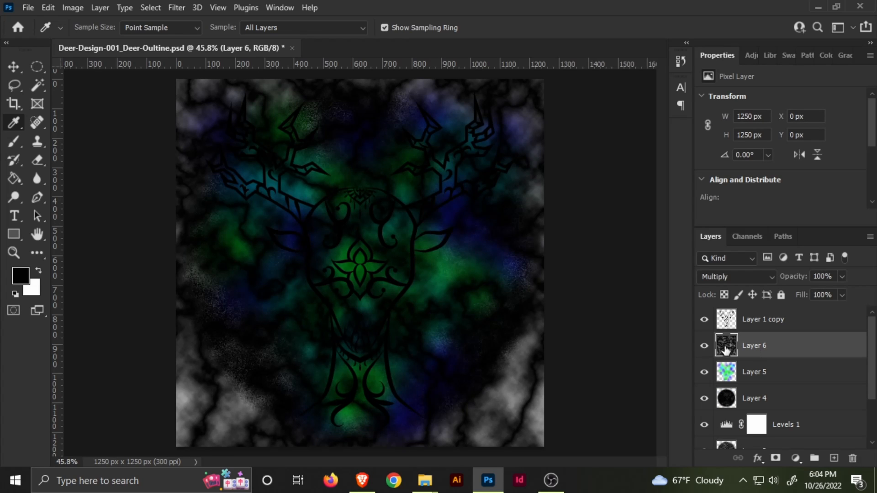
Try Hard Light on Layer 6, and set its blend mode to Overlay instead.
left_click(752, 279)
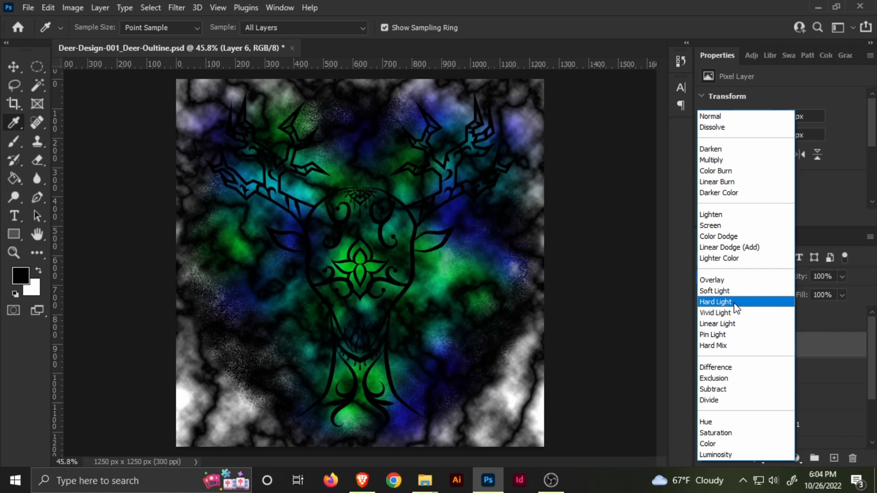
left_click(736, 309)
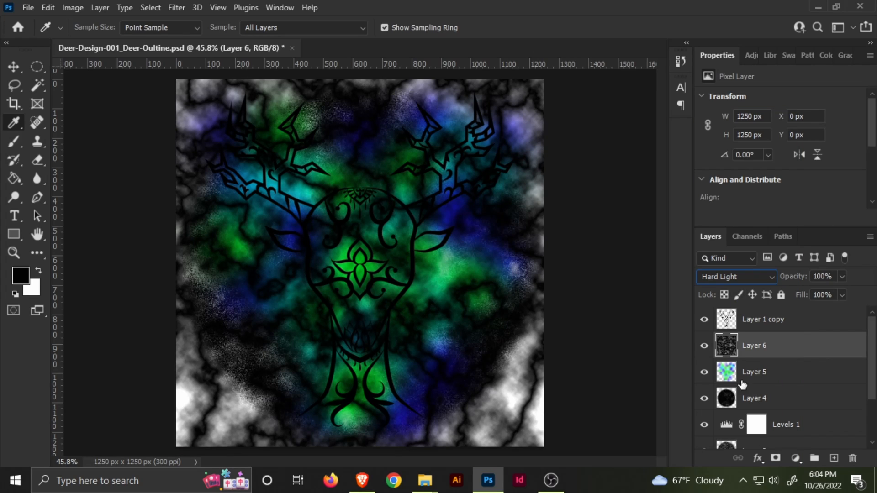
left_click(734, 277)
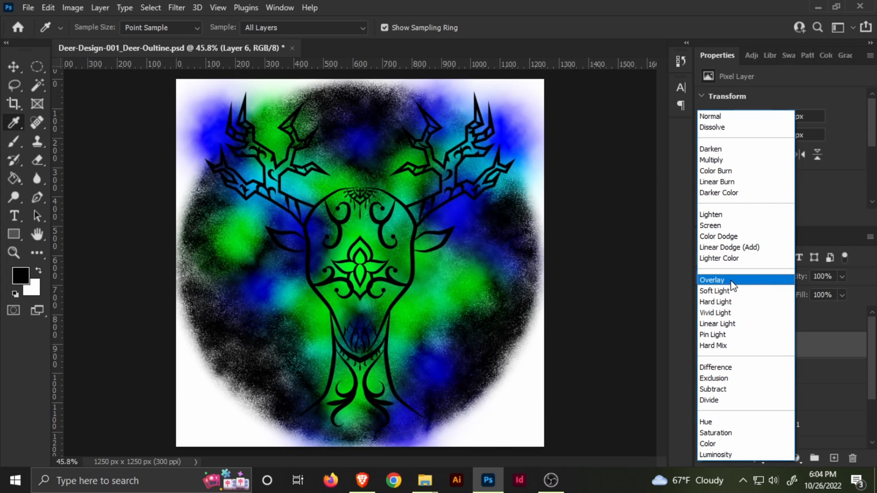
left_click(732, 282)
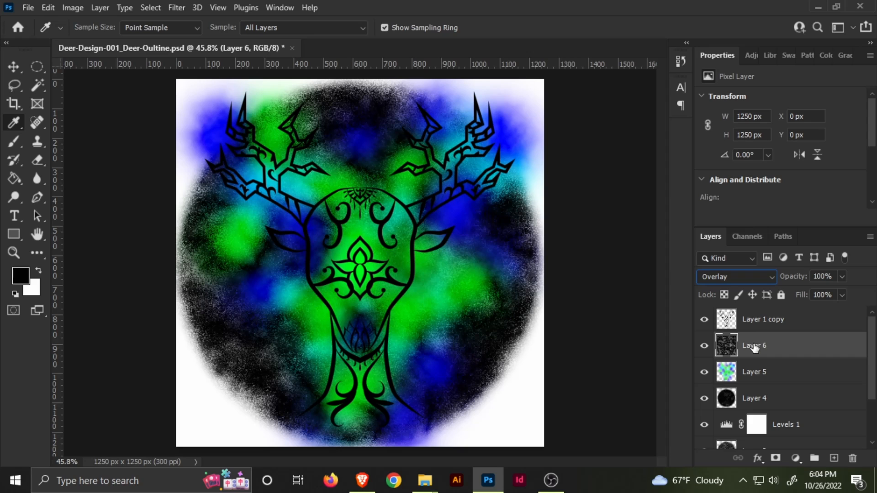
Fill the bg layer with the black foreground colour.
scroll(737, 436, "down", 2)
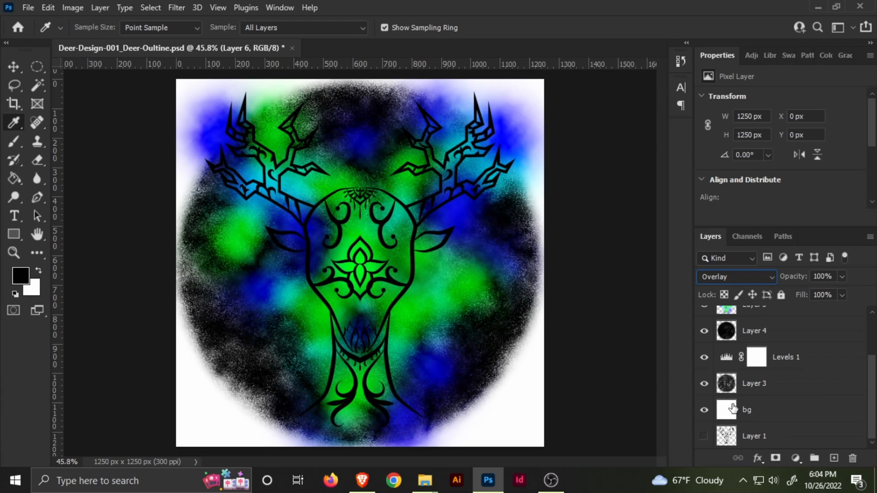
left_click(733, 408)
key("alt+BackSpace")
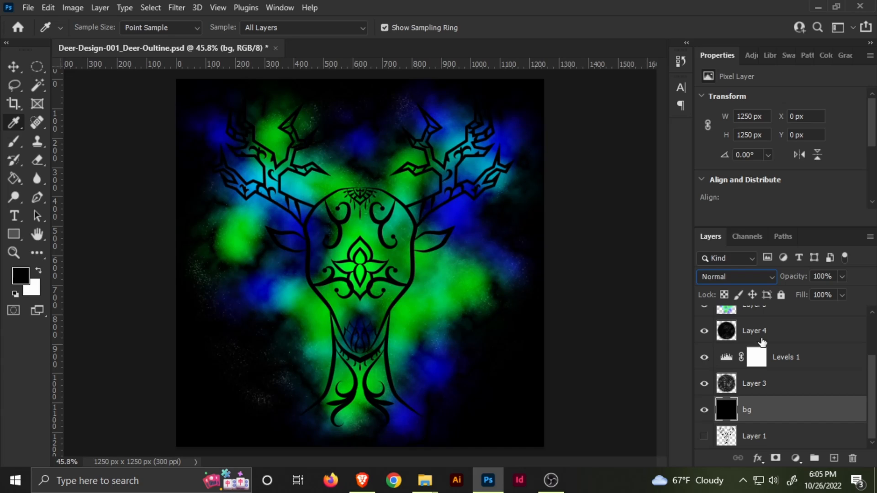
Duplicate Layer 6, preview blend modes such as Multiply on the copy, and delete the copy.
scroll(773, 378, "up", 3)
left_click(738, 346)
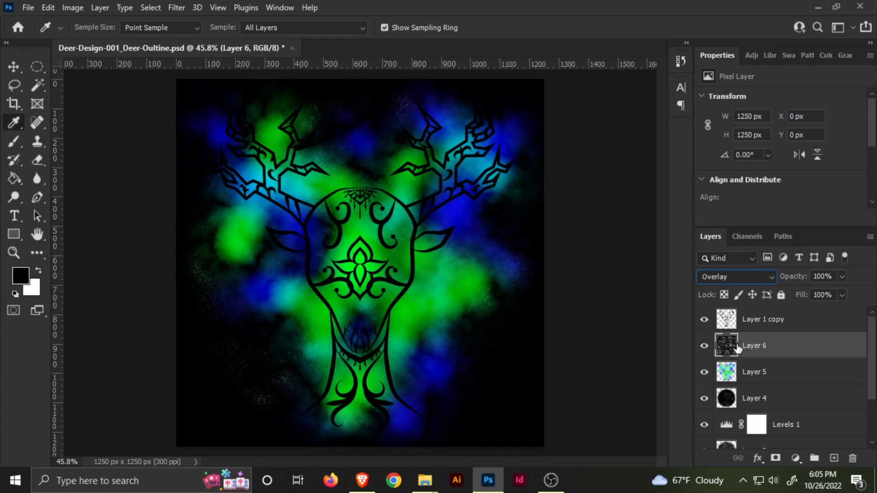
key("ctrl+l")
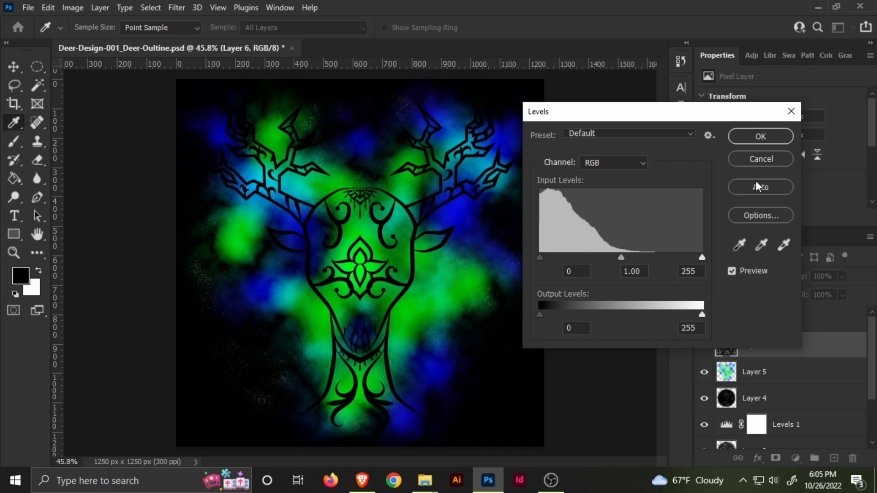
key("Escape")
key("ctrl+j")
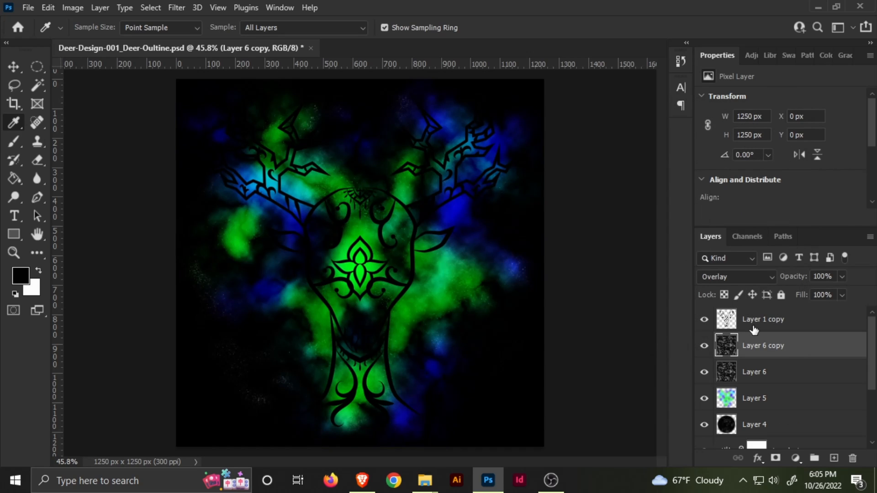
left_click(735, 274)
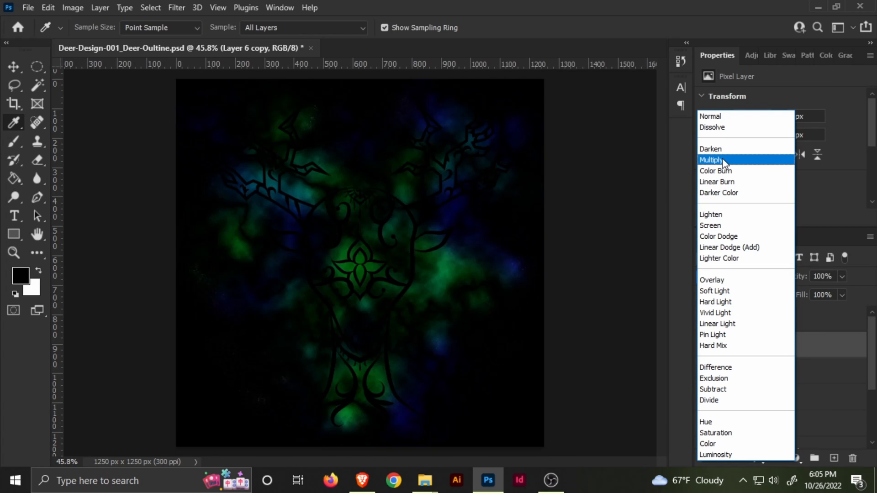
left_click(829, 350)
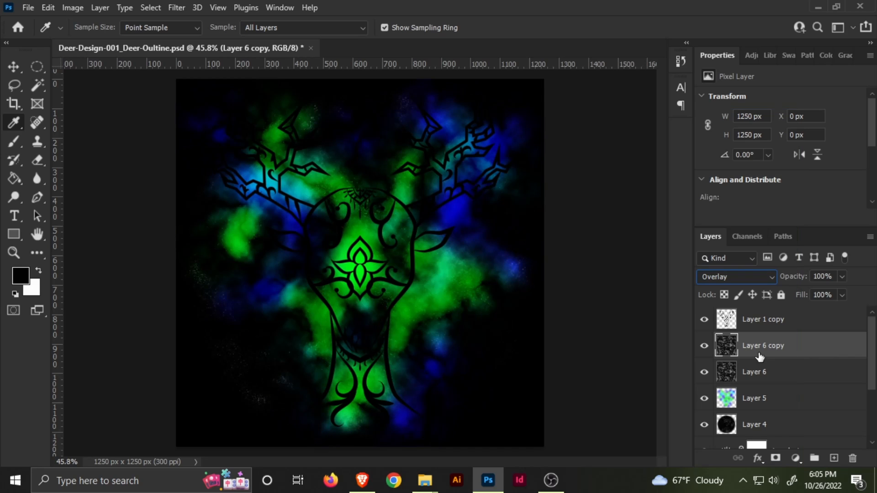
left_click(852, 458)
left_click(382, 185)
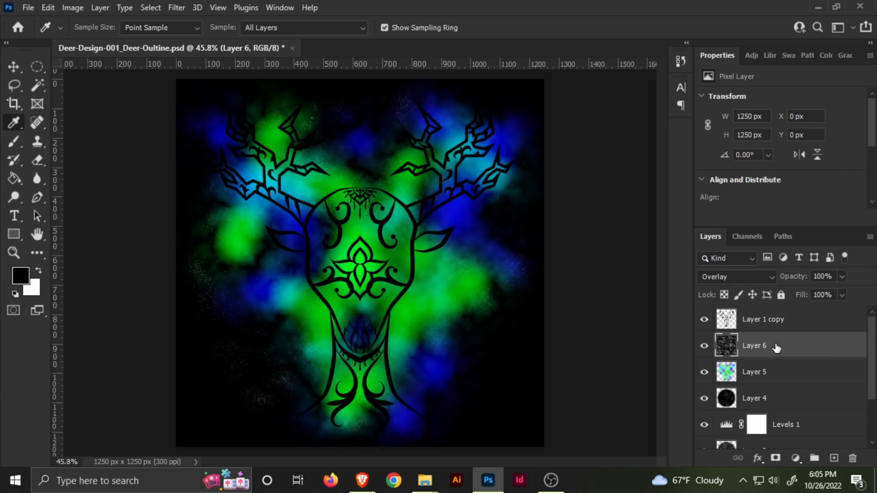
Add a new empty layer above Layer 6 and clip Layer 6 to Layer 5.
left_click(833, 458)
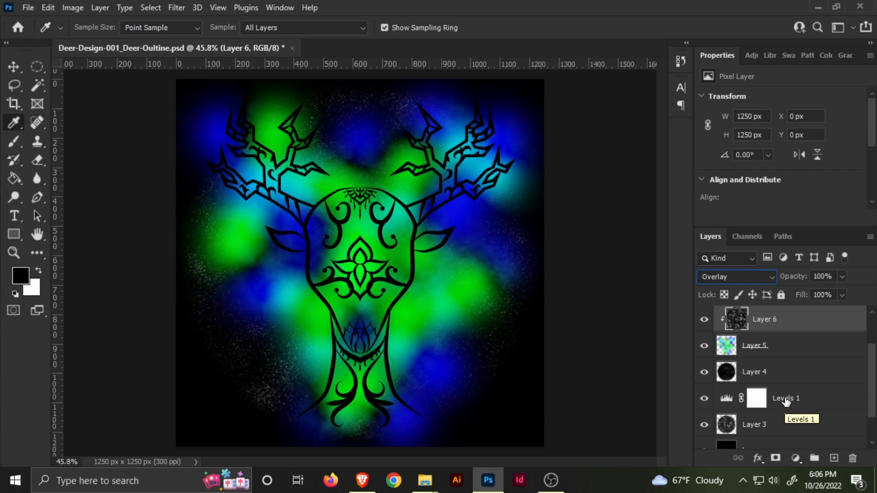
Try other blend modes and a different opacity on Layer 5, returning it to Normal at 100%.
left_click(794, 349)
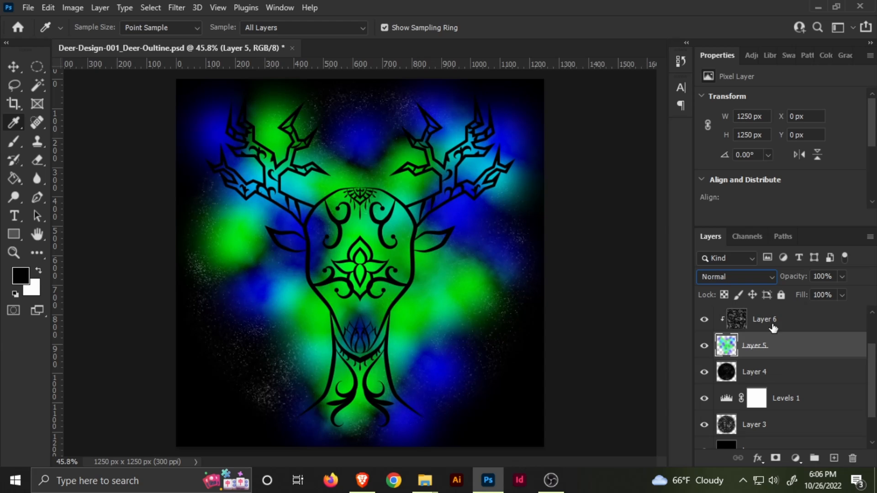
left_click(755, 281)
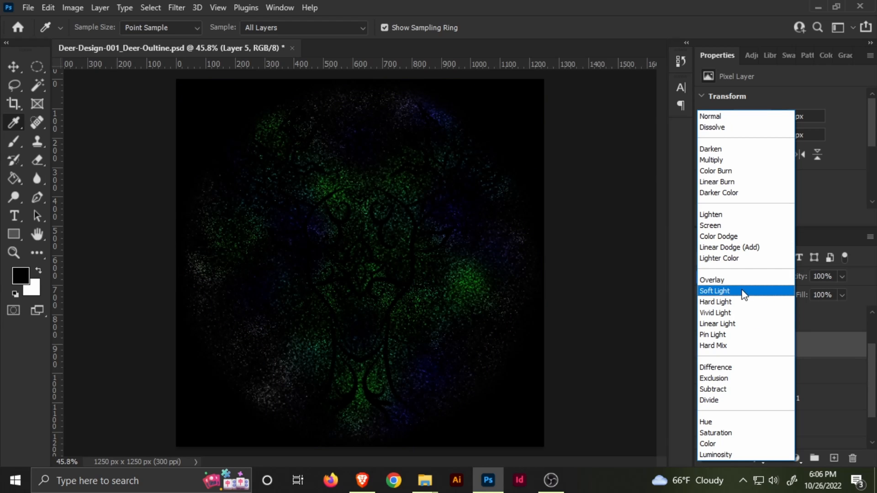
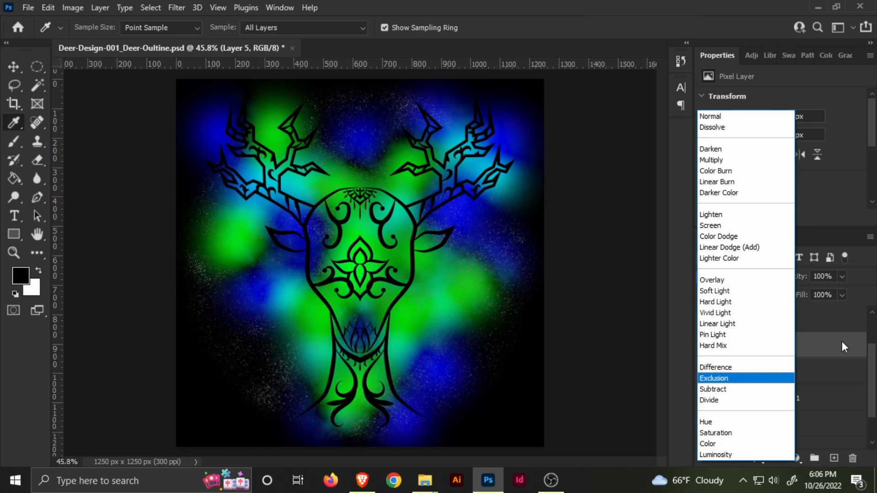
left_click(840, 343)
left_click(841, 277)
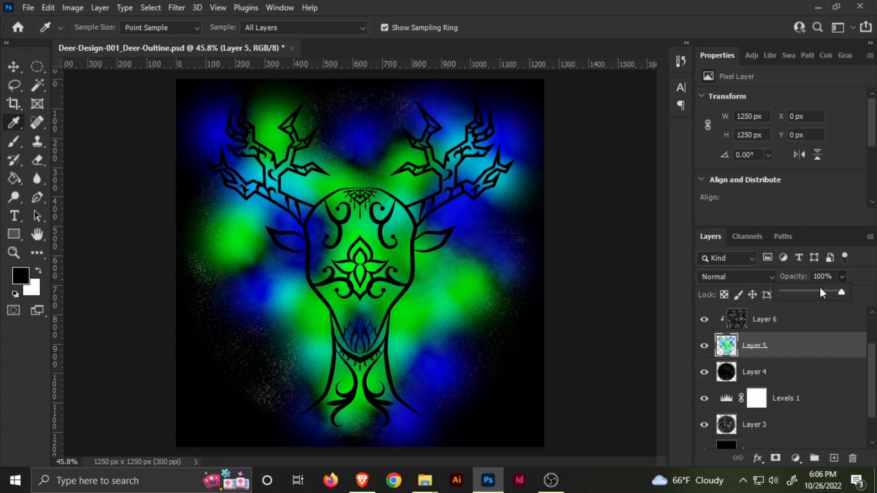
left_click(820, 290)
left_click_drag(814, 294, 872, 293)
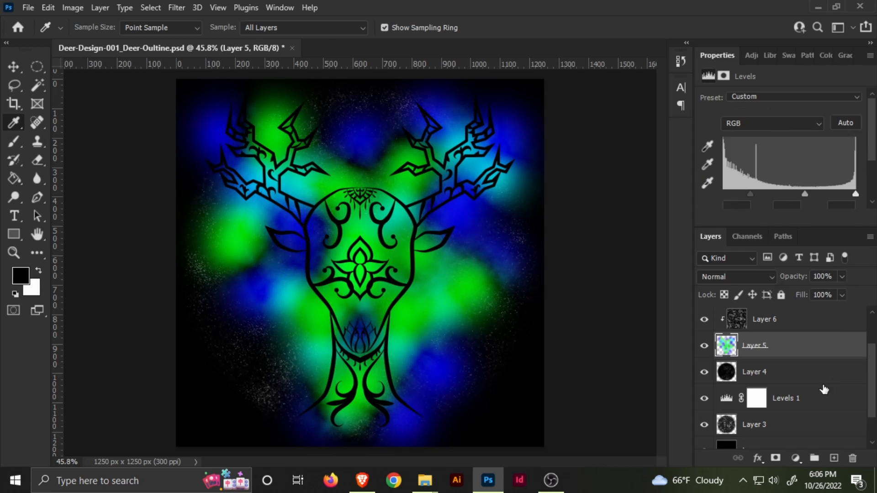
Hide the Levels 1 adjustment layer, and delete its mask and the adjustment layer itself.
left_click(823, 389)
scroll(759, 370, "up", 1)
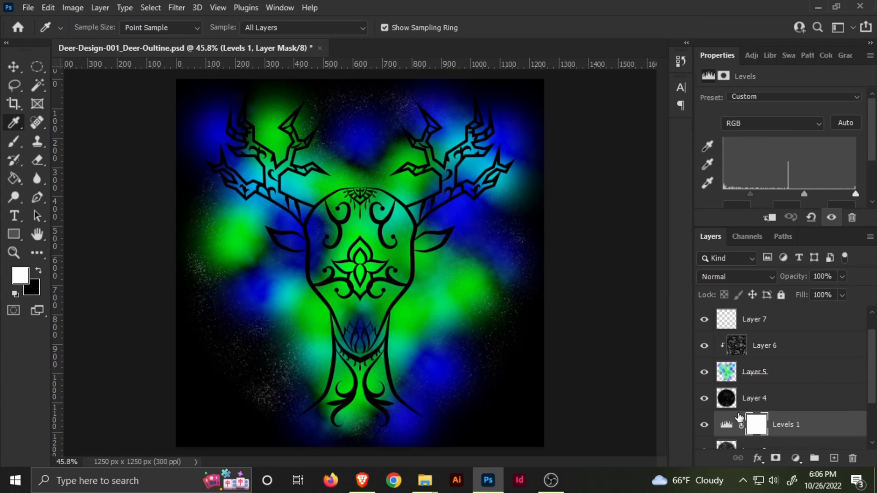
left_click(704, 425)
scroll(736, 376, "up", 1)
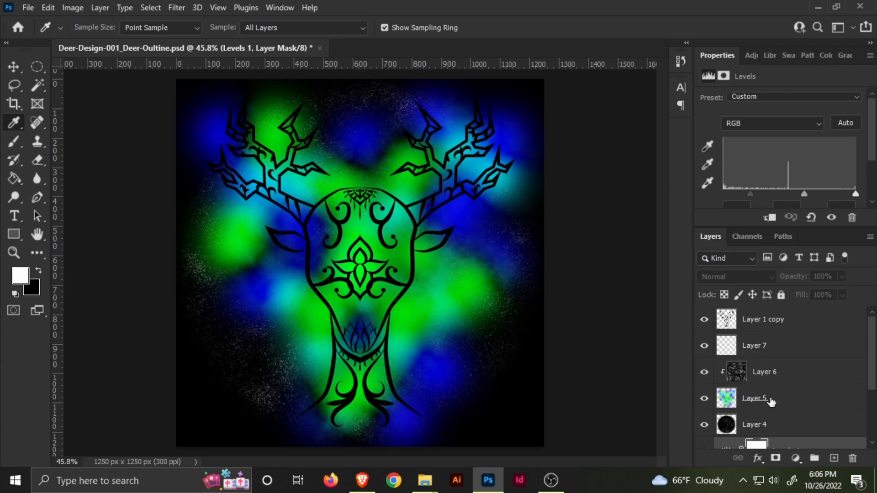
scroll(770, 401, "down", 2)
left_click(853, 458)
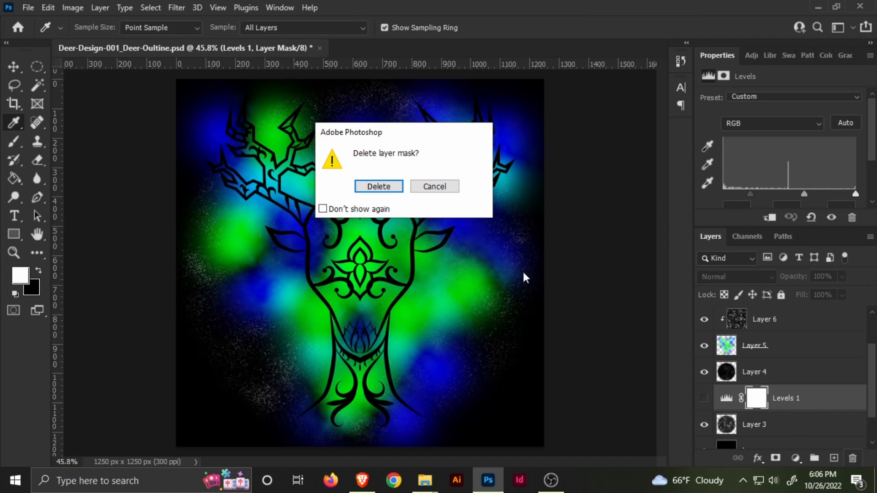
left_click(380, 186)
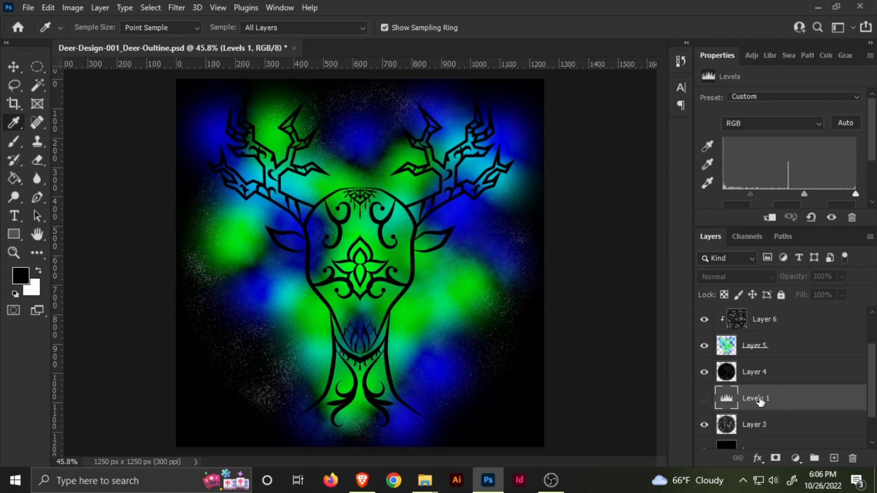
left_click(852, 459)
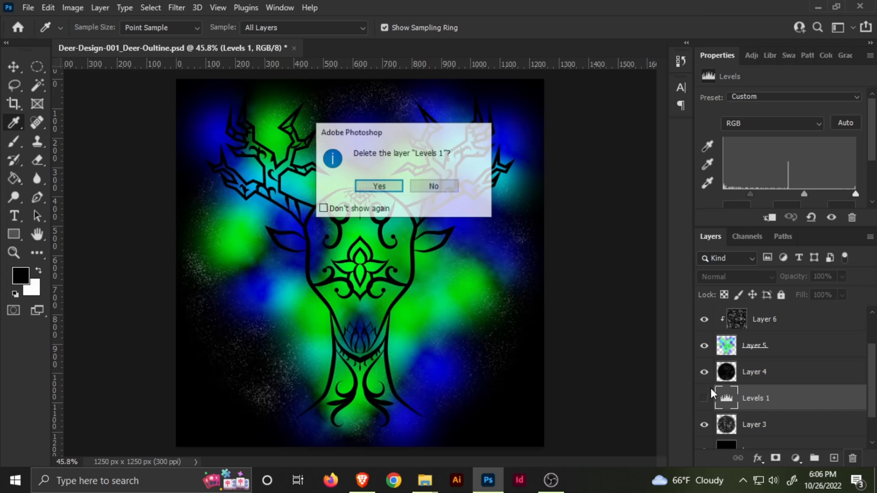
left_click(378, 187)
Group Layer 3, Layer 4, Layer 5 and Layer 6 together.
scroll(768, 360, "up", 1)
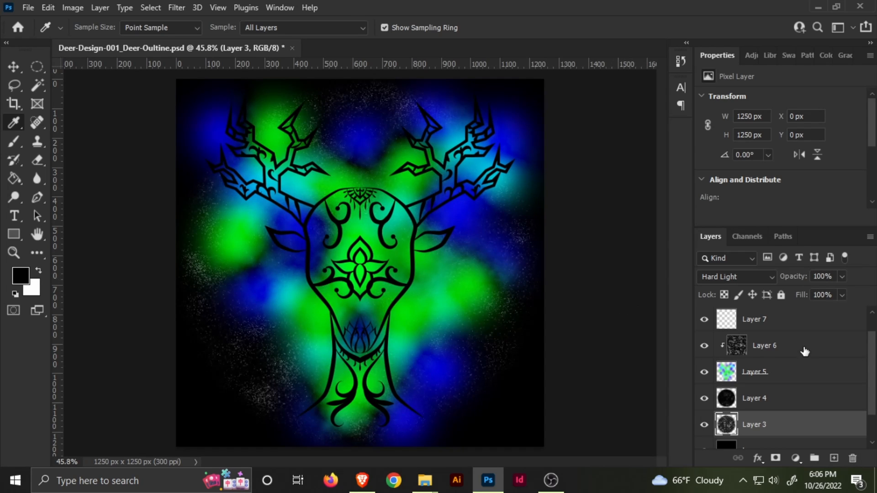
left_click(770, 349)
scroll(775, 388, "down", 1)
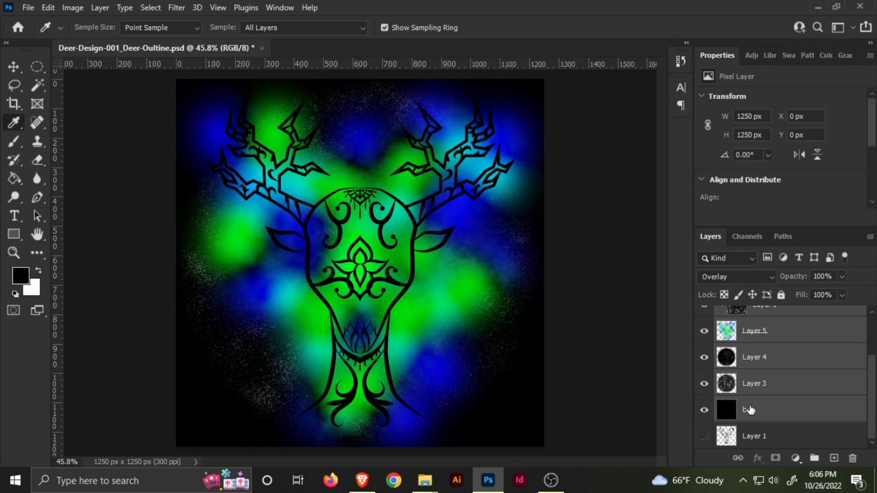
left_click(773, 385)
scroll(767, 370, "up", 2)
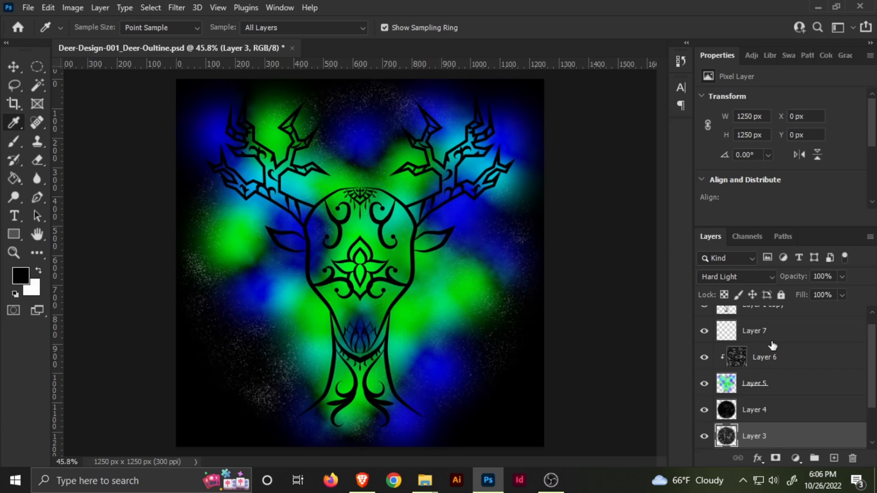
left_click(765, 356, "shift")
right_click(766, 356)
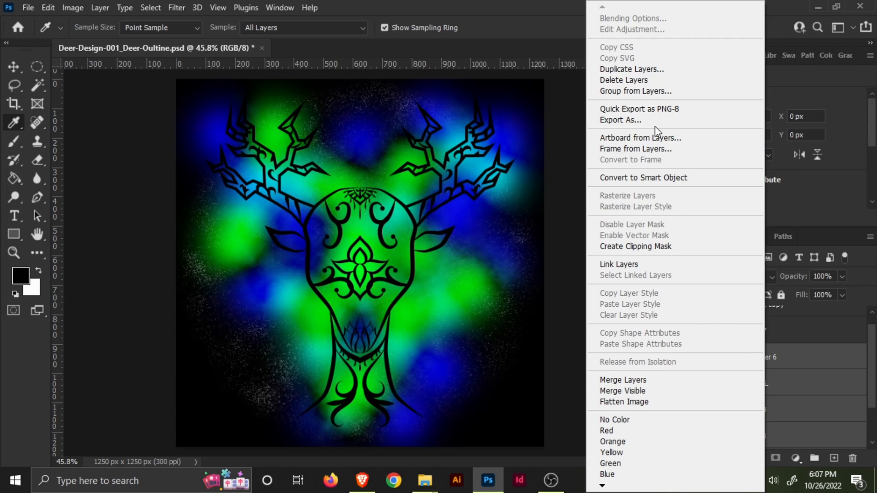
left_click(812, 363)
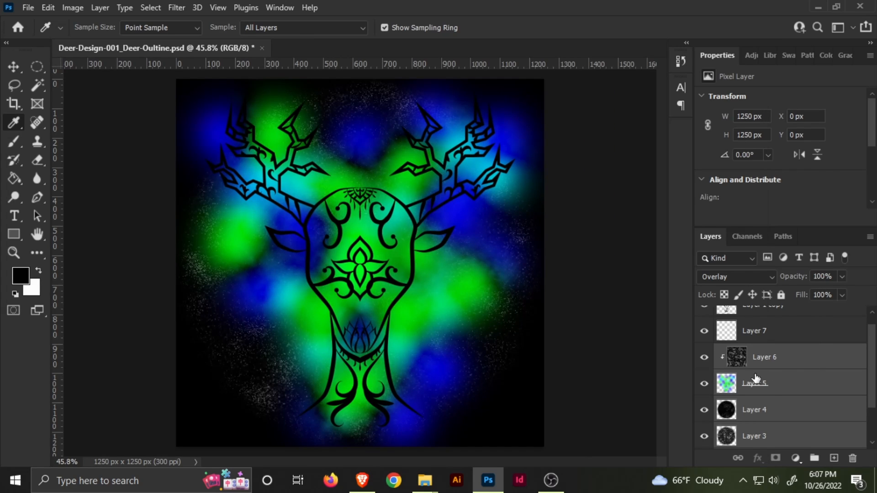
key("ctrl+g")
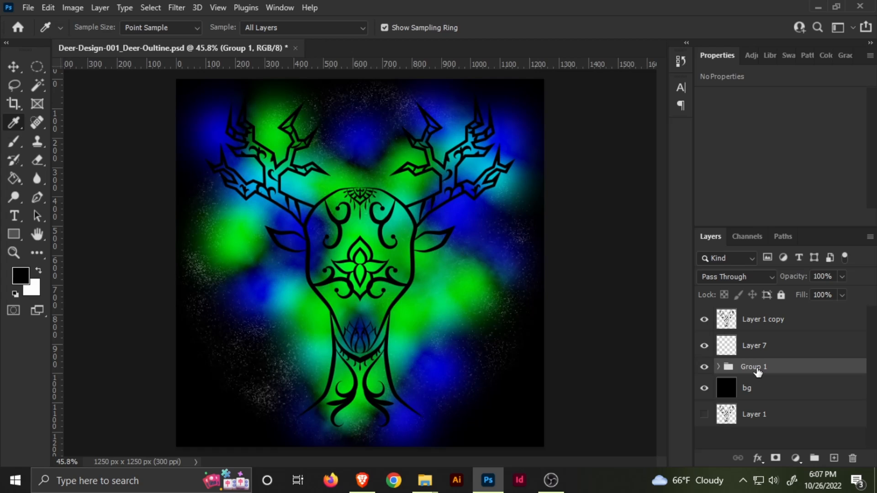
Duplicate Group 1, move the copy to the top of the layer stack and merge it into a single layer.
key("ctrl+j")
left_click_drag(755, 369, 776, 313)
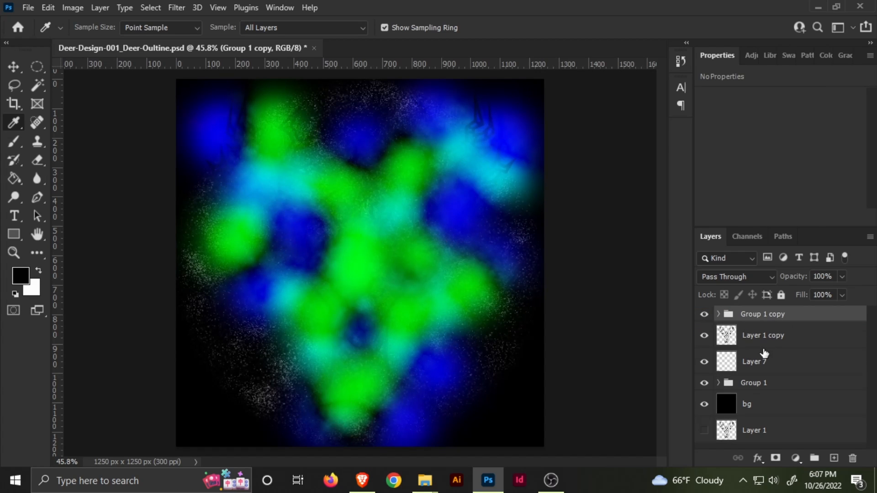
right_click(762, 313)
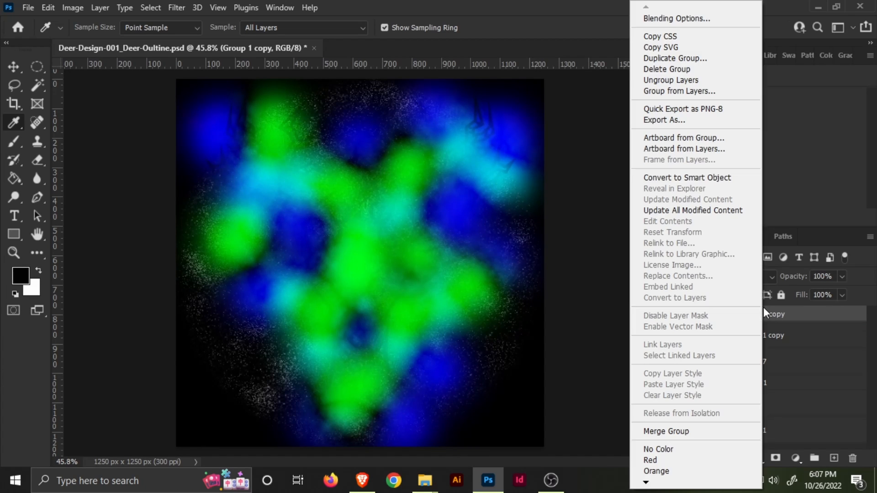
left_click(681, 431)
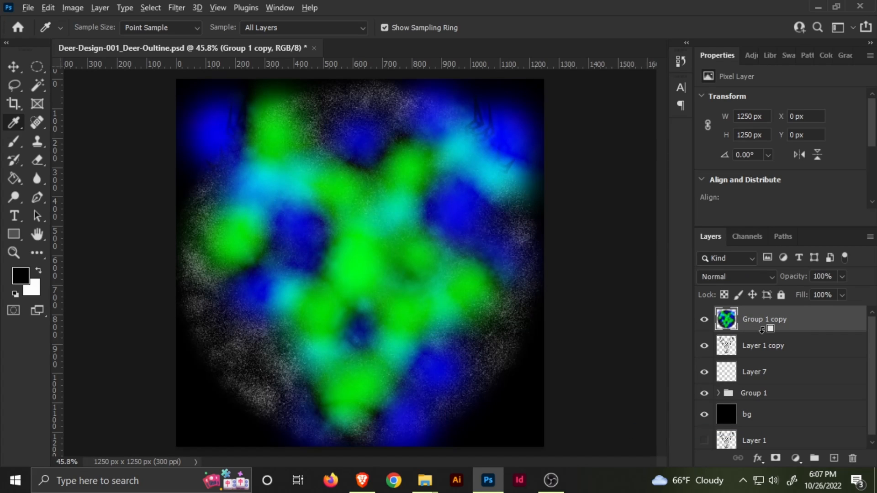
Clip the merged Group 1 copy to Layer 1 copy and hide Layer 7 and Group 1, keeping the black bg visible.
left_click(761, 329, "alt")
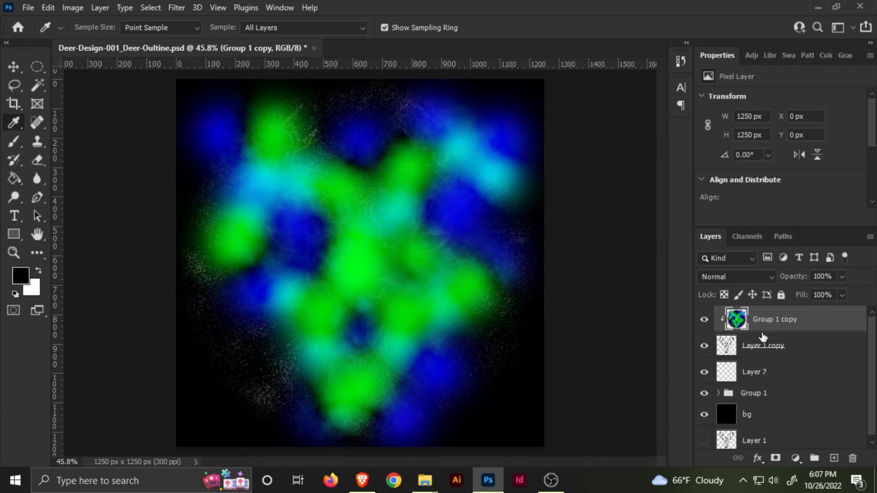
left_click(704, 372)
left_click(704, 392)
left_click(704, 414)
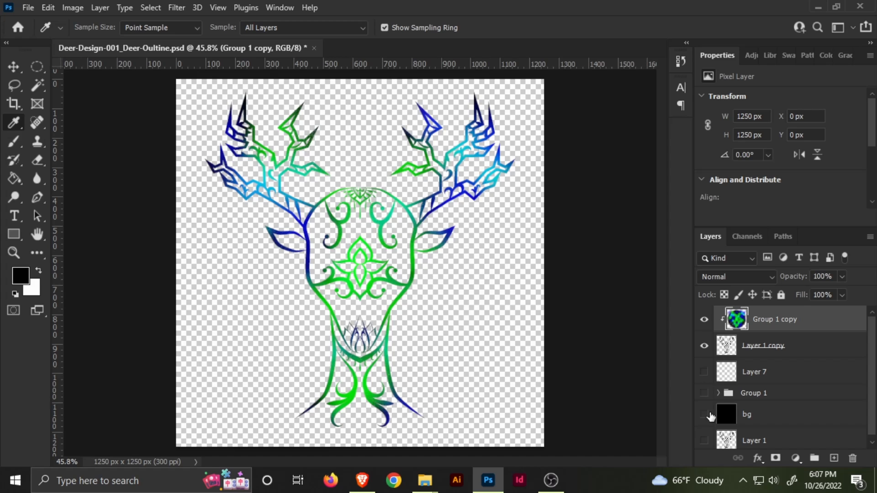
left_click(705, 410)
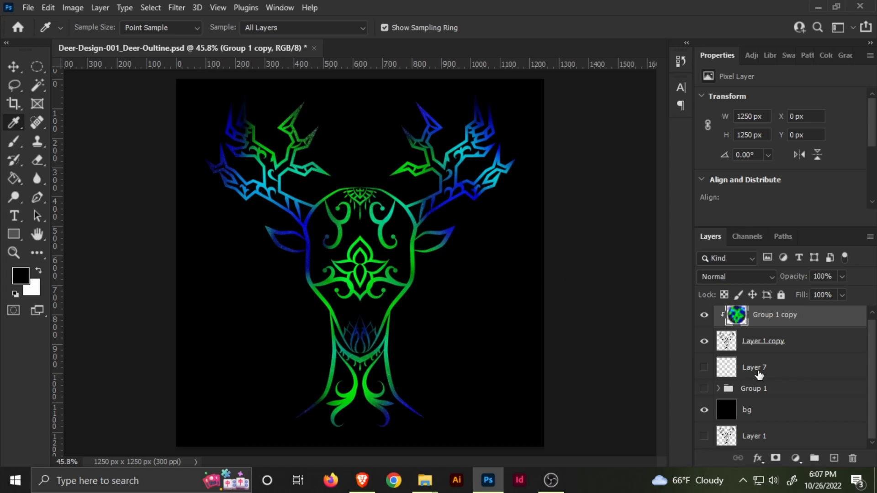
Move Layer 7 to the top of the layer stack and make it visible.
scroll(759, 375, "up", 1)
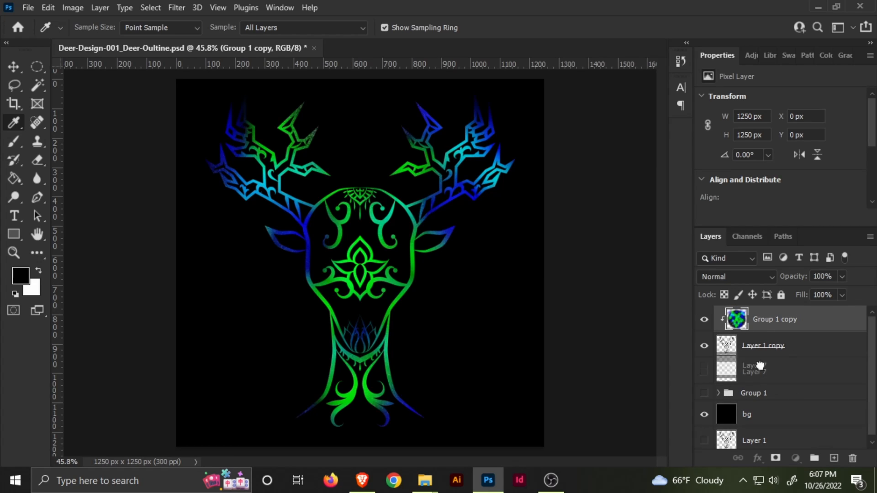
left_click_drag(754, 371, 776, 313)
left_click(704, 319)
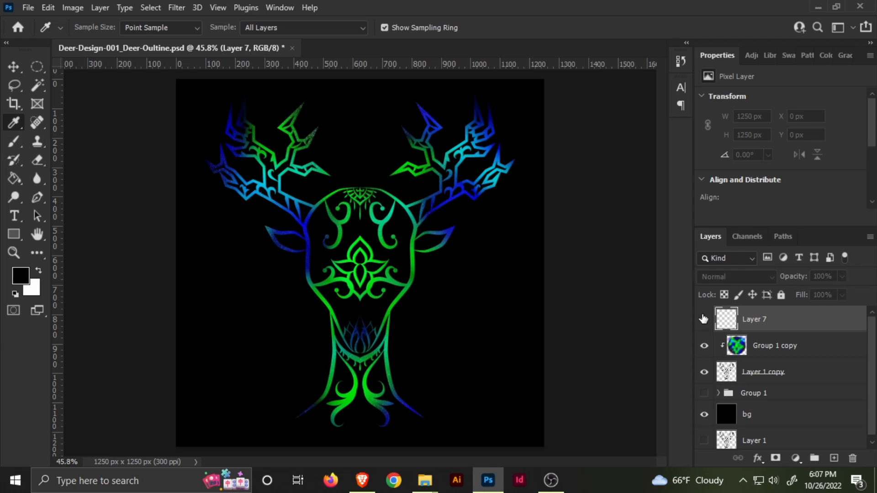
Render Clouds on Layer 7 and apply Difference Clouds over them.
left_click(151, 7)
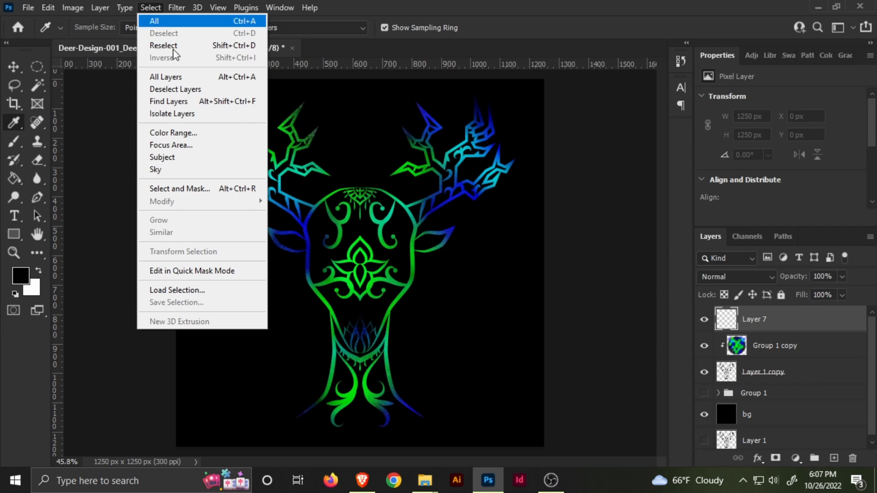
mouse_move(171, 6)
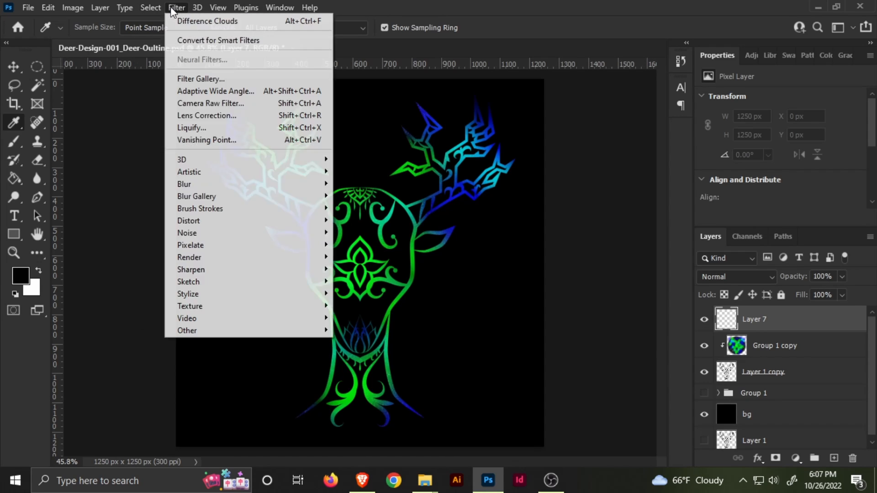
mouse_move(220, 235)
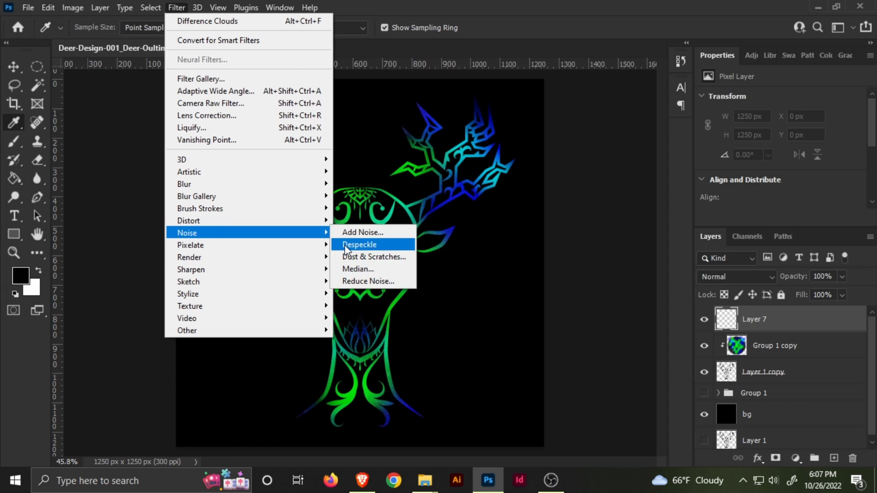
mouse_move(249, 262)
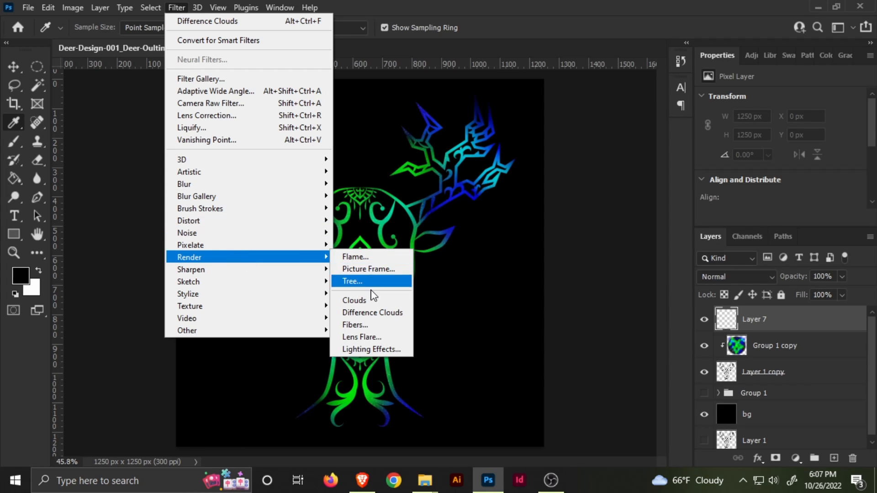
left_click(365, 302)
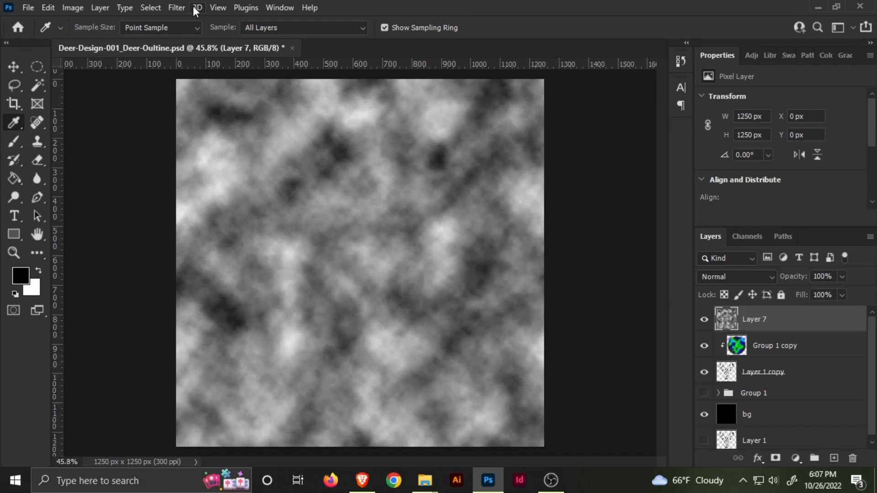
left_click(180, 7)
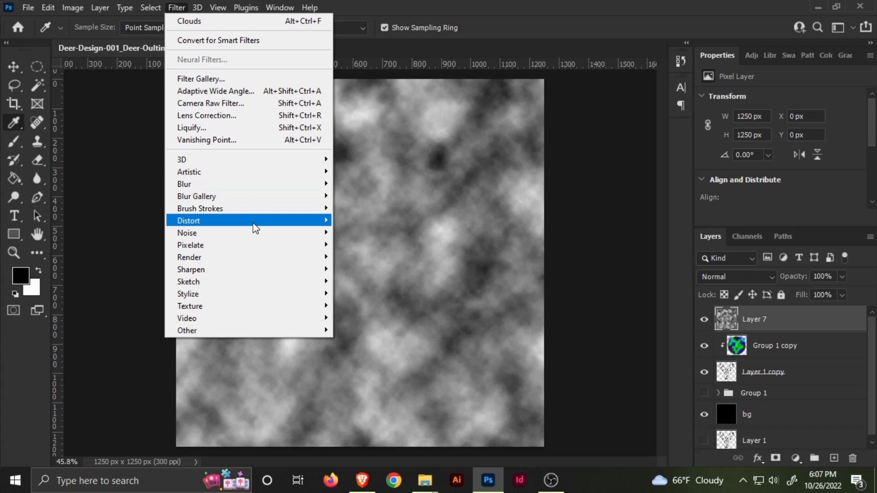
mouse_move(259, 224)
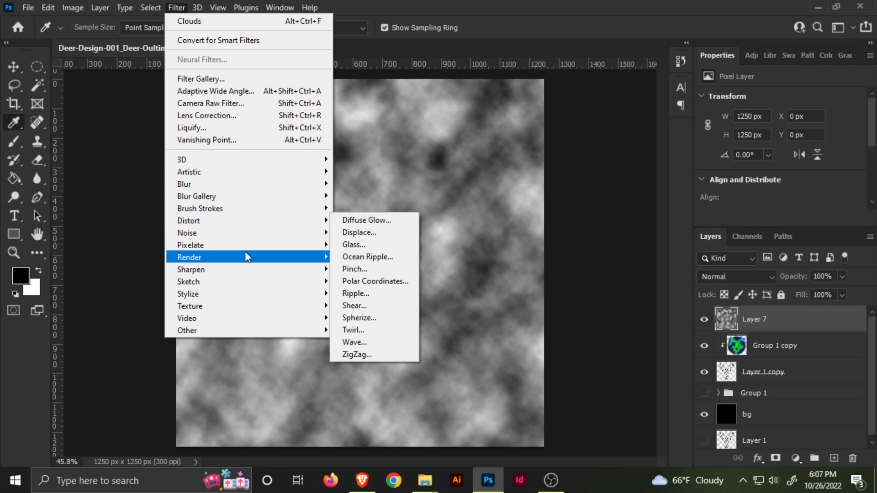
mouse_move(247, 259)
left_click(359, 314)
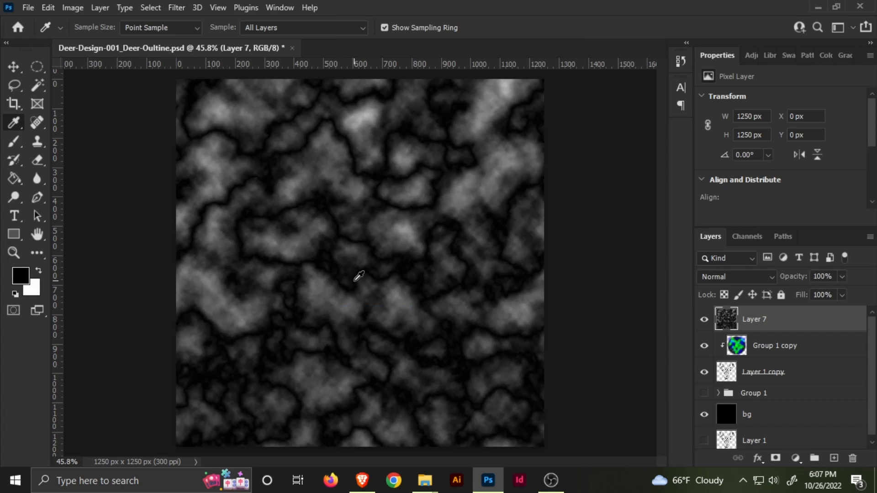
Try a second Difference Clouds pass on Layer 7 and undo it.
left_click(184, 10)
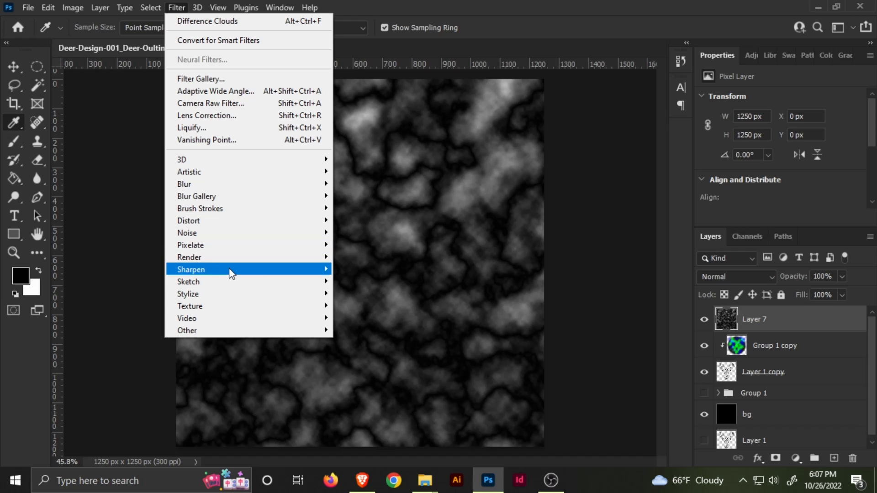
mouse_move(309, 273)
mouse_move(286, 257)
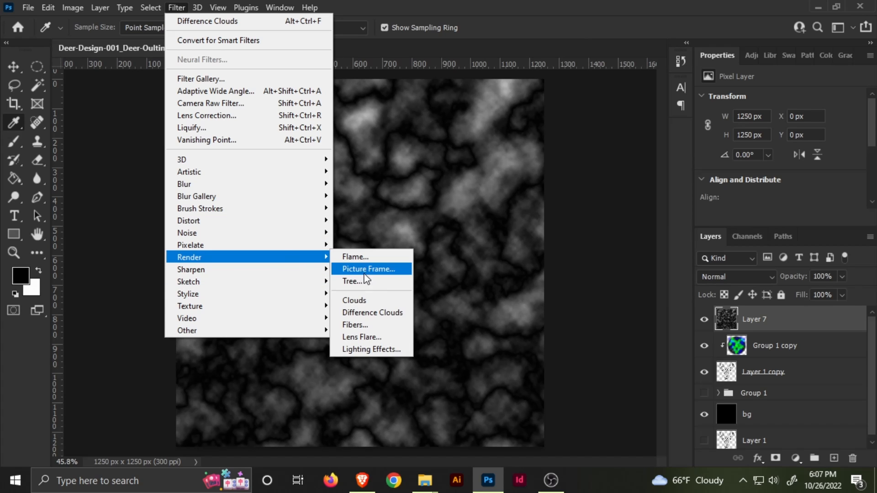
left_click(366, 311)
key("ctrl+z")
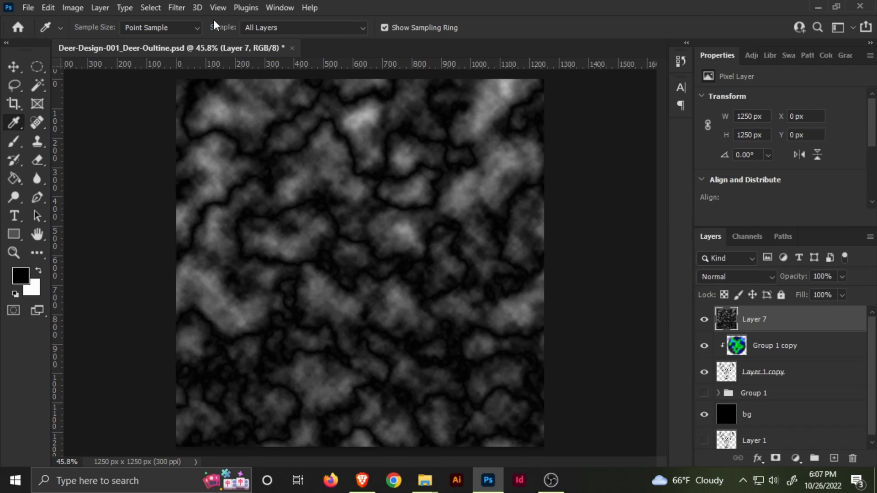
Add monochromatic Gaussian noise to Layer 7 with an amount of 27.59%.
left_click(162, 6)
mouse_move(176, 8)
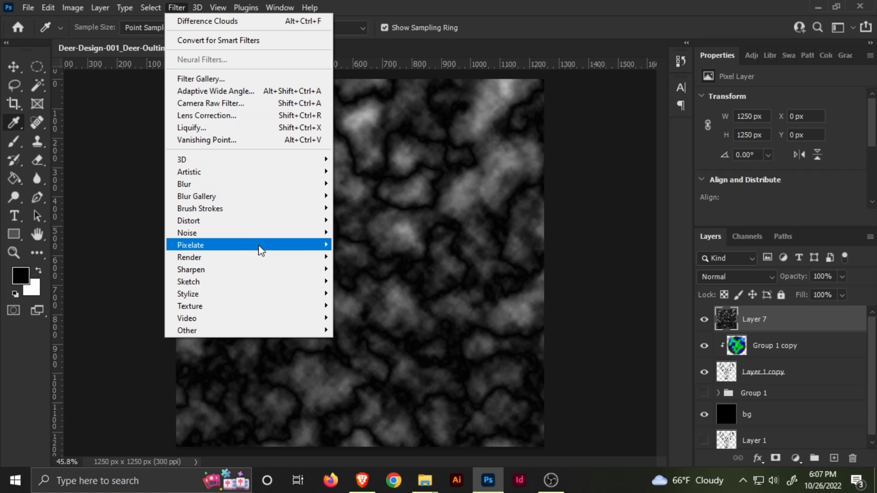
mouse_move(260, 254)
mouse_move(274, 235)
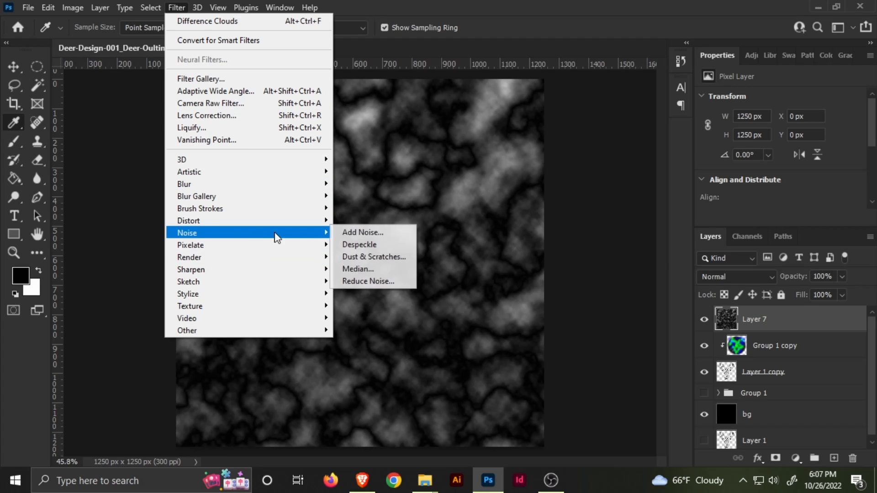
left_click(360, 233)
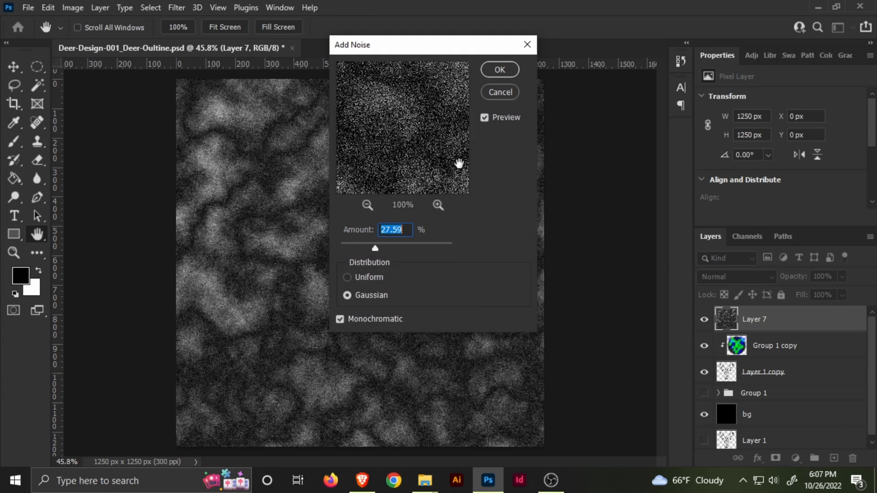
left_click(502, 73)
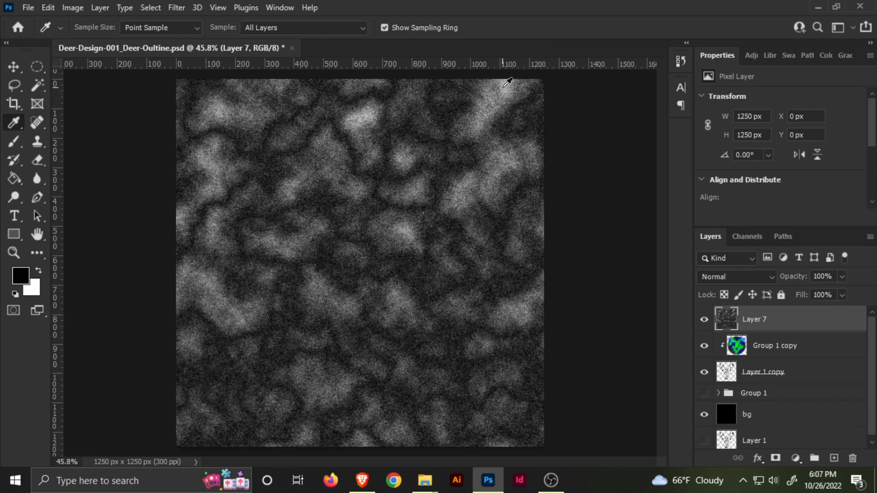
Darken the cloud texture on Layer 7 with a Levels adjustment that raises the shadow input level.
key("ctrl+l")
left_click_drag(540, 257, 590, 255)
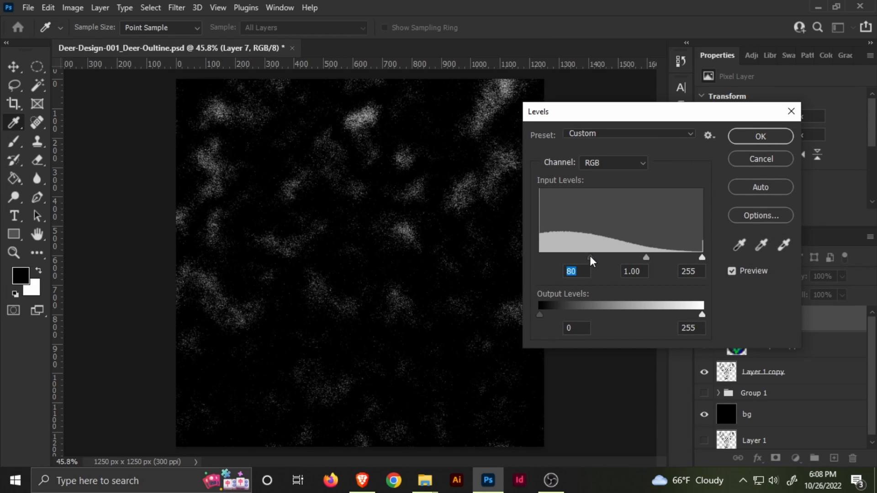
left_click(758, 140)
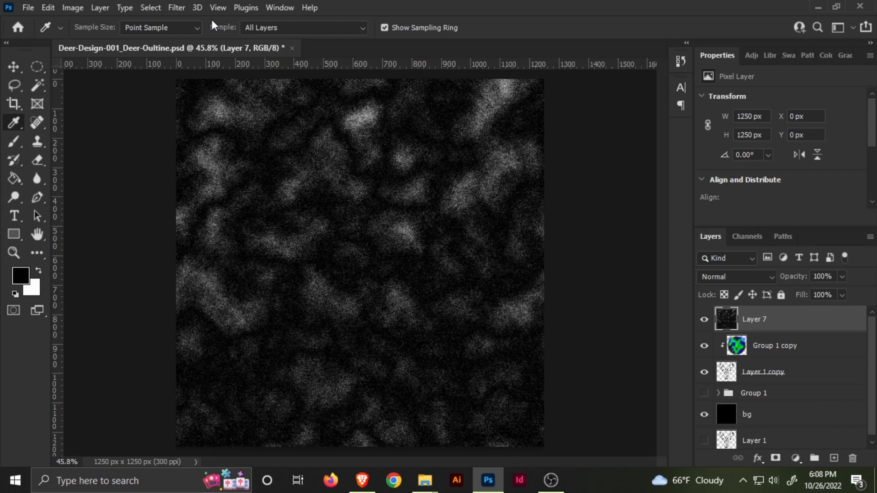
Brighten Layer 7 with another Levels adjustment, lowering the highlight input level and shifting the midtones.
key("ctrl+l")
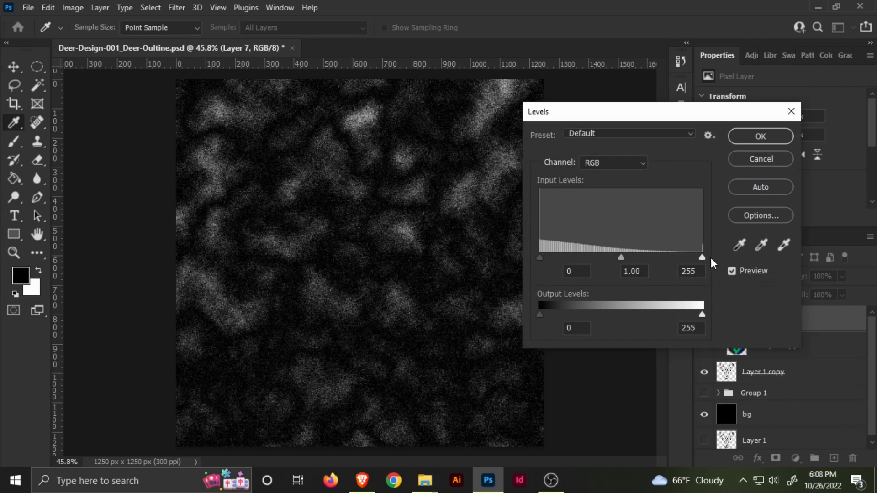
left_click_drag(702, 258, 676, 259)
left_click_drag(608, 258, 629, 259)
left_click(748, 135)
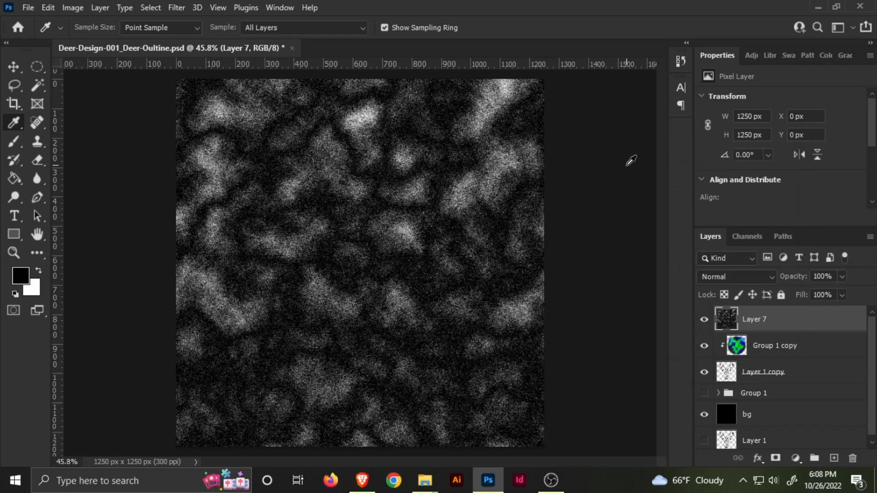
Raise Layer 7's shadow input level once more with Levels to deepen the blacks between the bright specks.
key("ctrl+l")
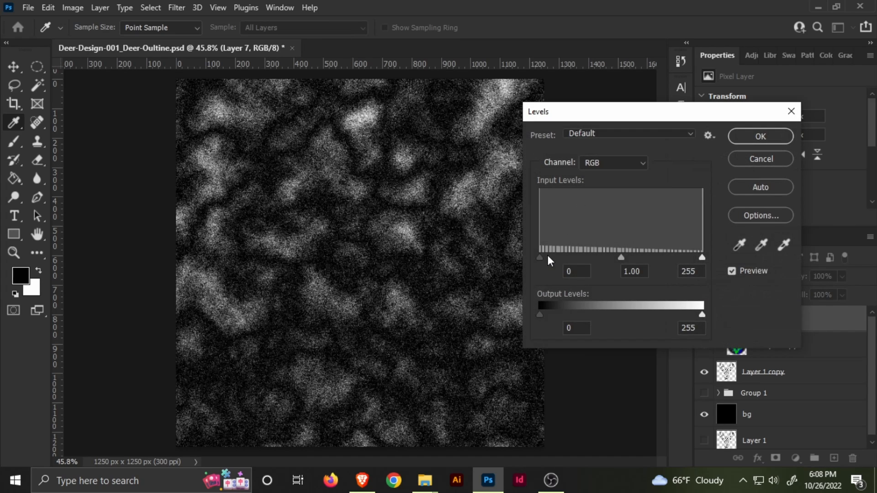
left_click_drag(540, 258, 608, 257)
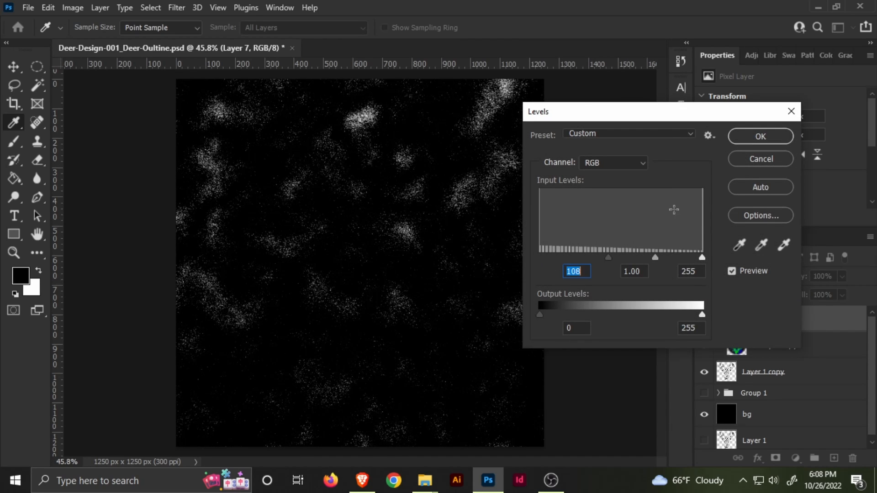
left_click(775, 138)
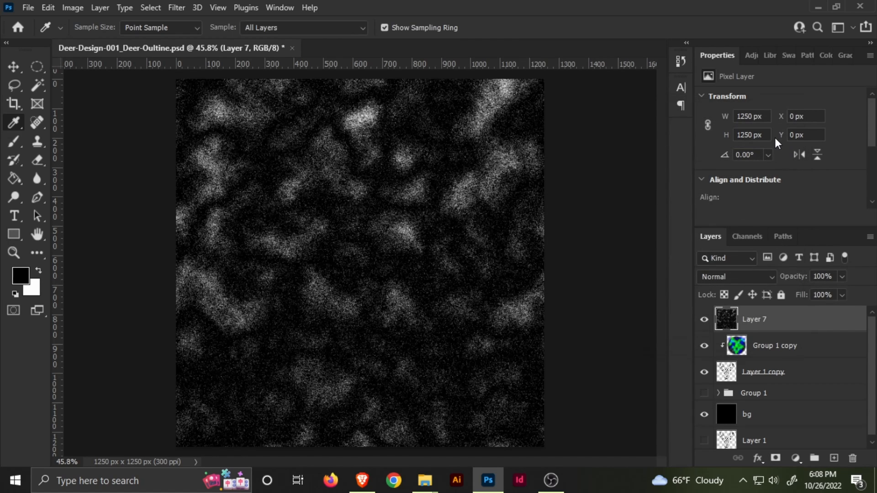
Clip Layer 7 to the deer line art, compare blend modes such as Overlay, and set it to Hard Light.
left_click(766, 333, "alt")
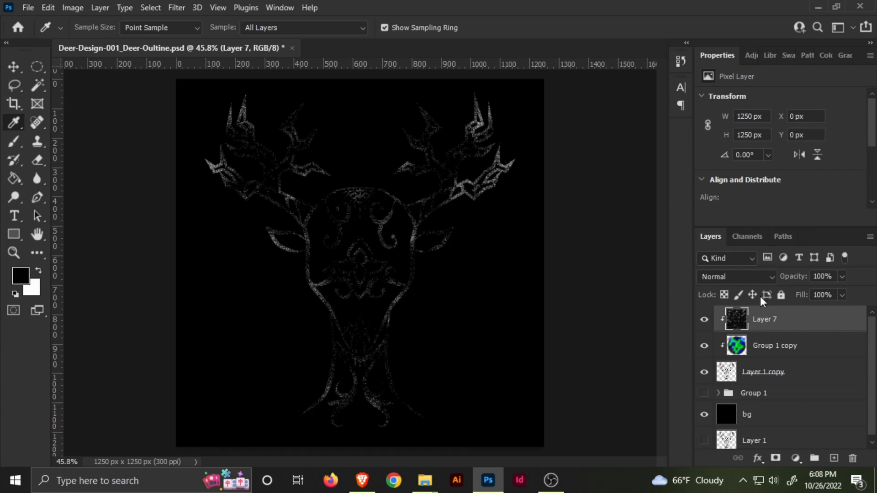
left_click(728, 277)
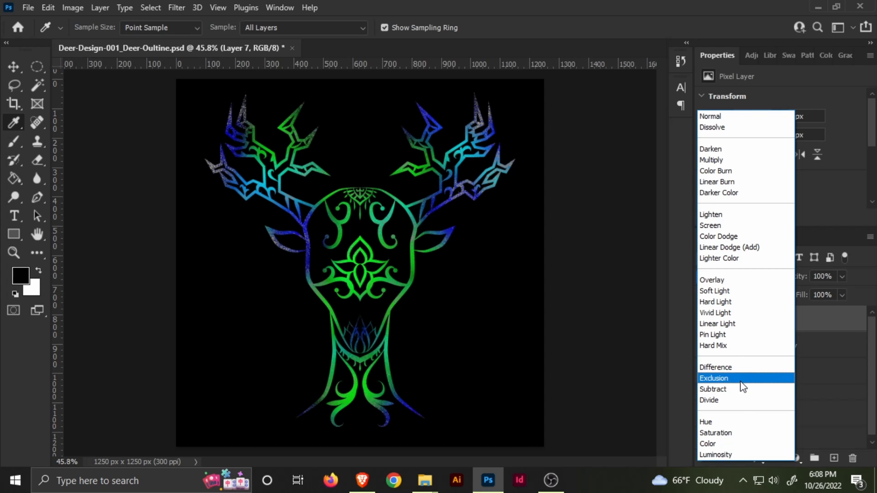
left_click(716, 116)
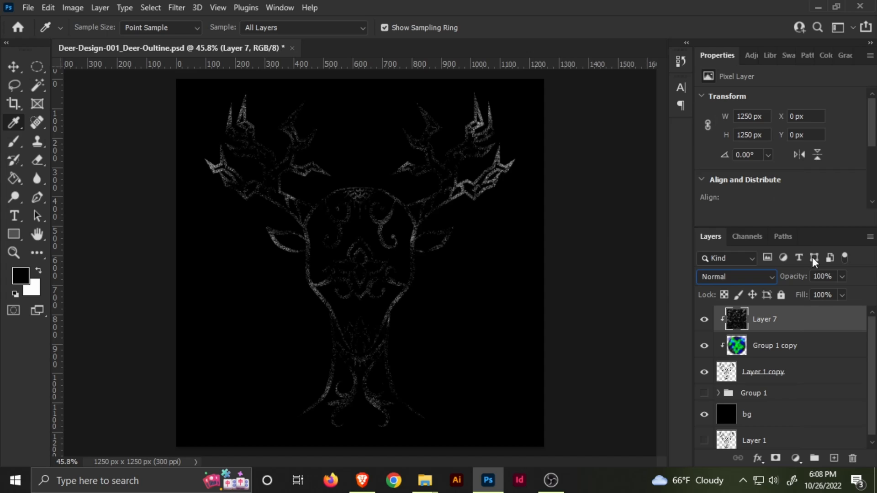
left_click(772, 276)
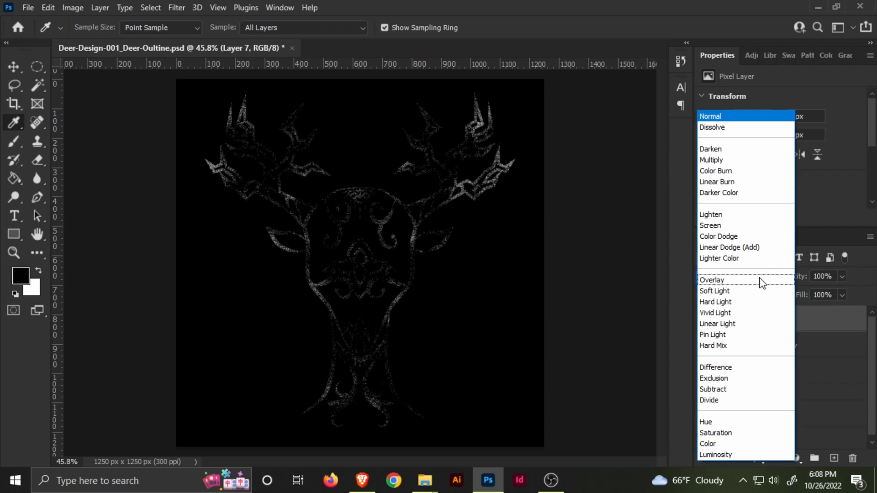
left_click(725, 280)
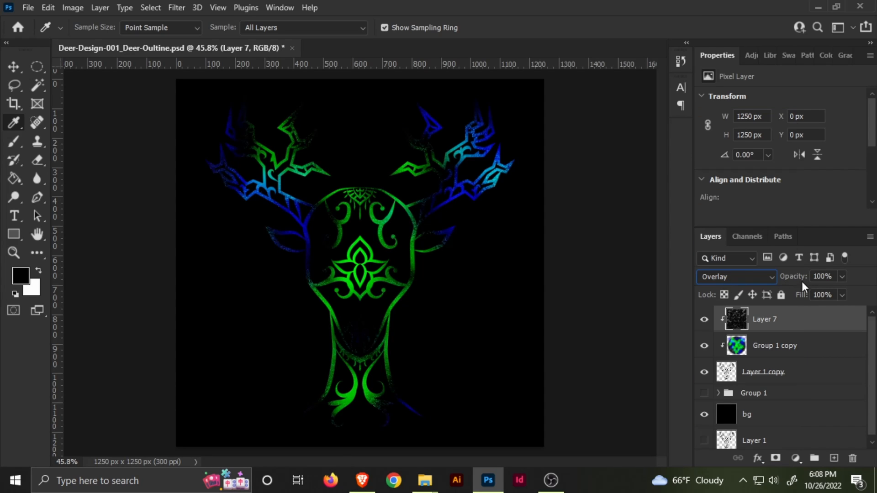
left_click(743, 276)
left_click(730, 302)
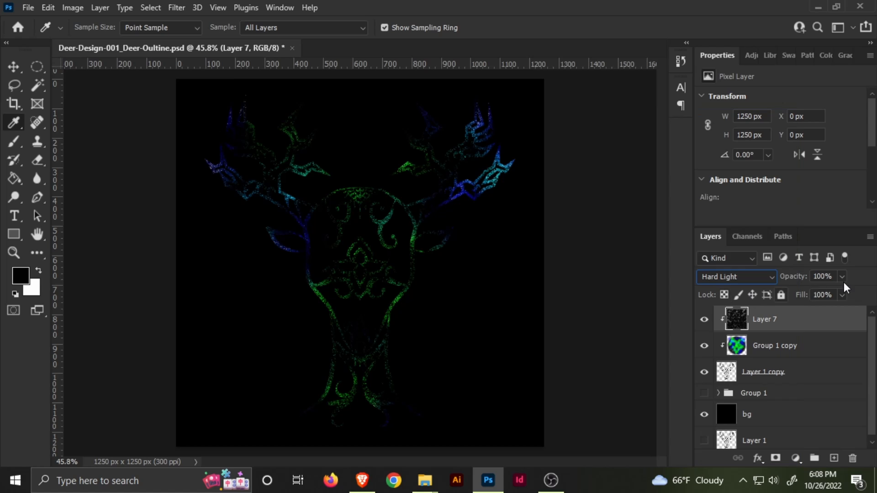
Reduce Layer 7's opacity to 62%.
left_click(842, 276)
left_click_drag(844, 290, 867, 290)
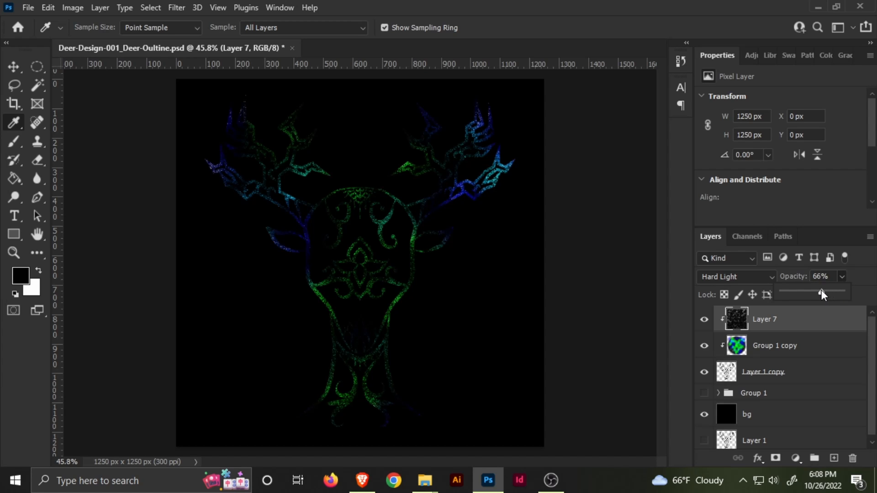
left_click_drag(821, 291, 821, 291)
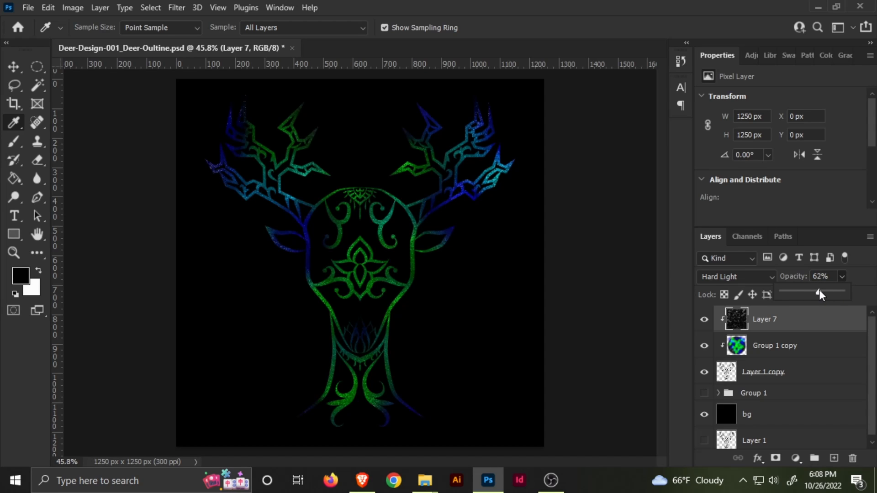
Select the Group 1 copy colour layer.
left_click(747, 356)
left_click(744, 350)
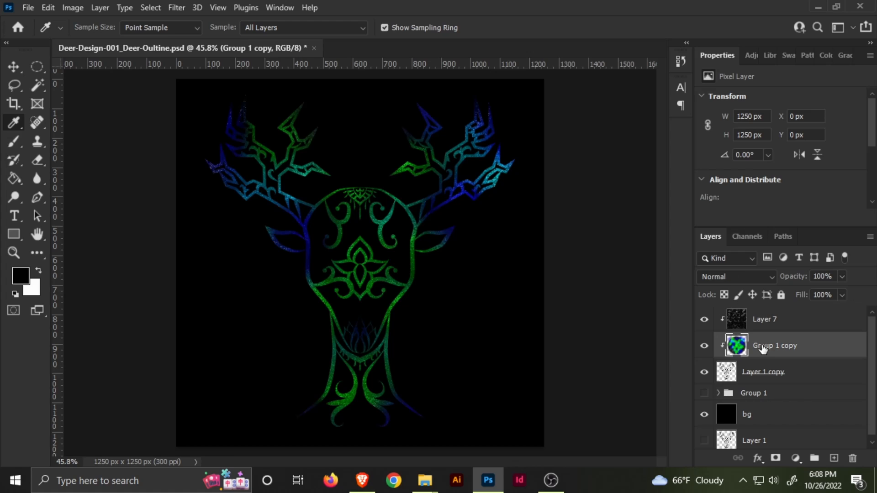
key("ctrl+u")
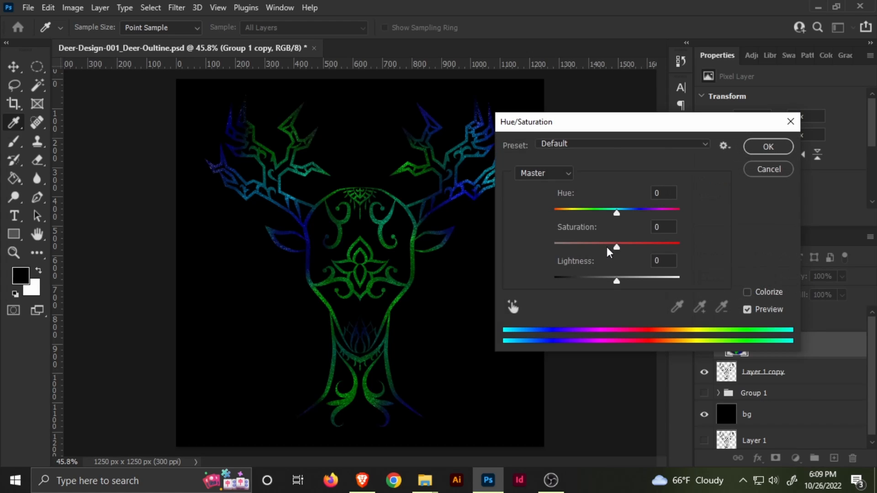
left_click(769, 169)
Try a Hue/Saturation adjustment on Group 1 copy with saturation +100, lightness +4 and a shifted hue.
left_click(98, 7)
mouse_move(80, 7)
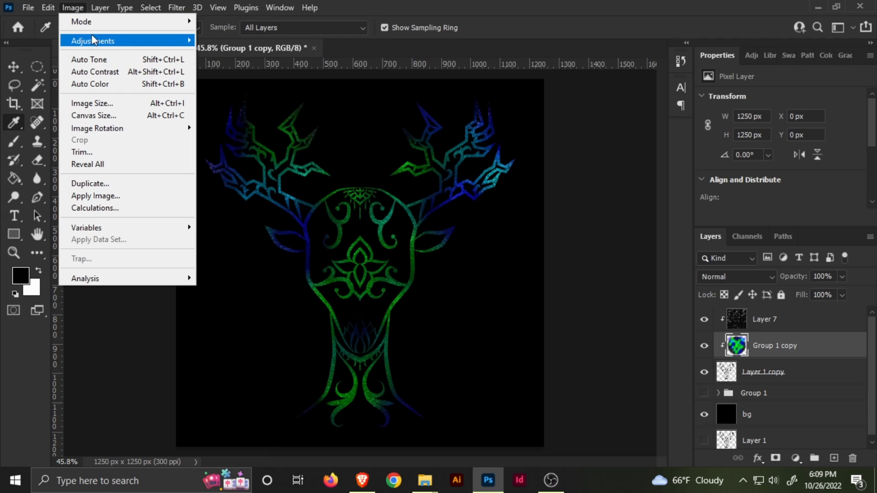
mouse_move(92, 37)
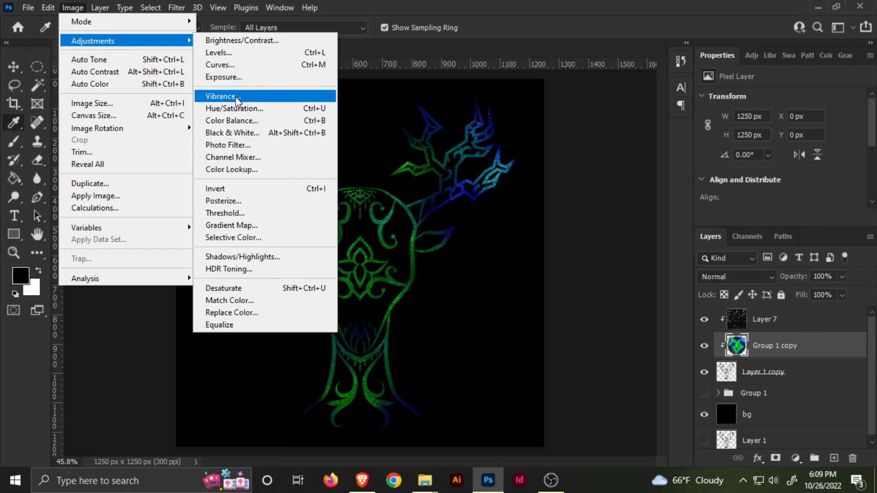
left_click(235, 108)
left_click_drag(614, 248, 619, 244)
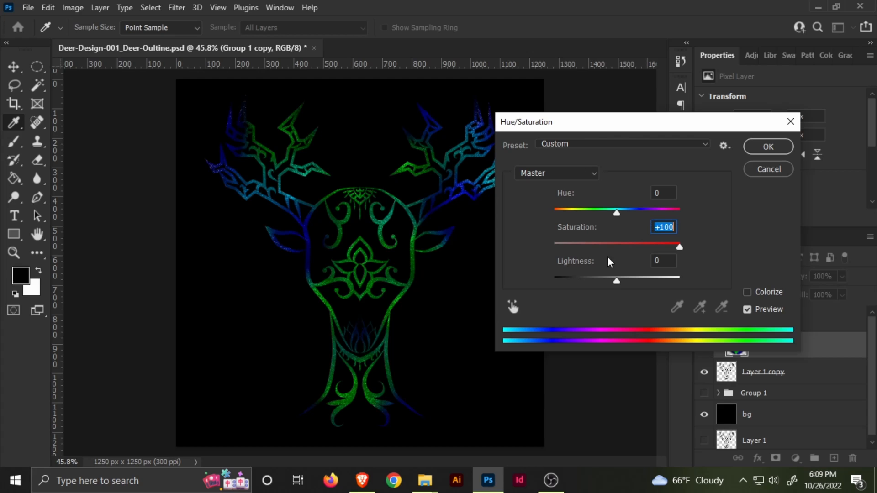
mouse_move(618, 284)
left_mouse_down()
mouse_move(669, 280)
mouse_move(587, 279)
mouse_move(619, 279)
left_mouse_up()
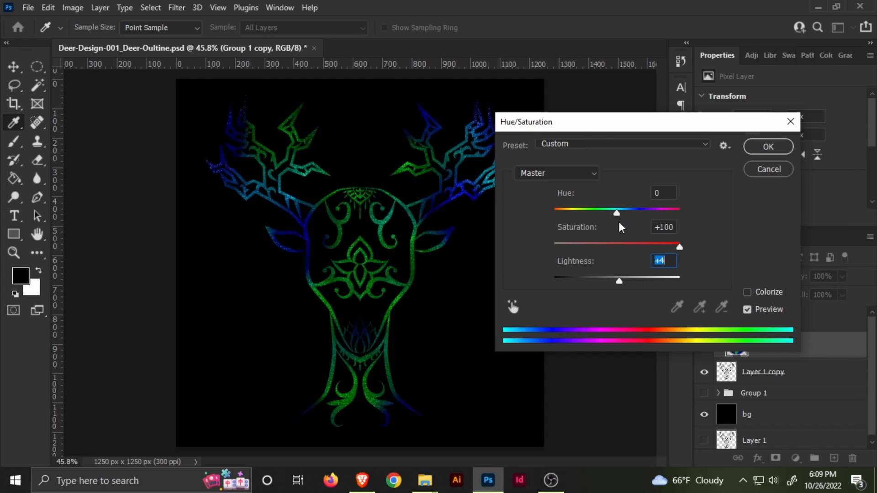
left_click_drag(616, 213, 546, 213)
left_click(770, 170)
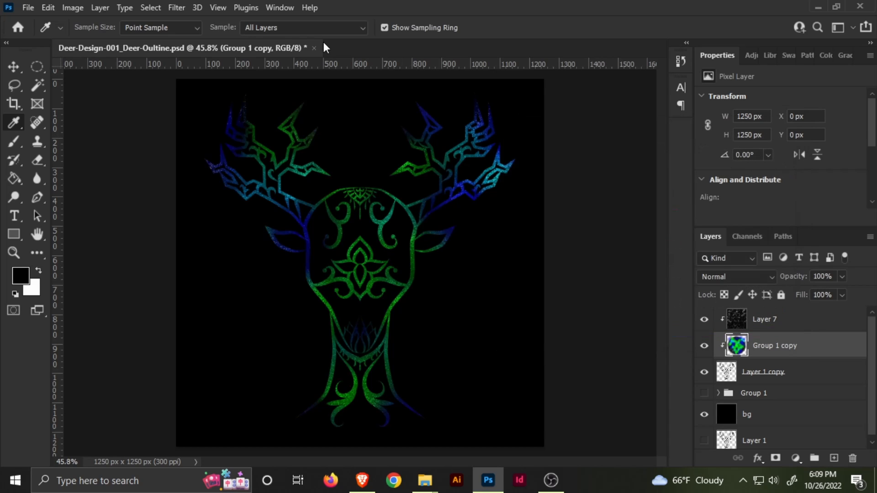
Apply Brightness/Contrast to Group 1 copy with a brightness of about 58 and a contrast of 100.
left_click(74, 7)
mouse_move(106, 38)
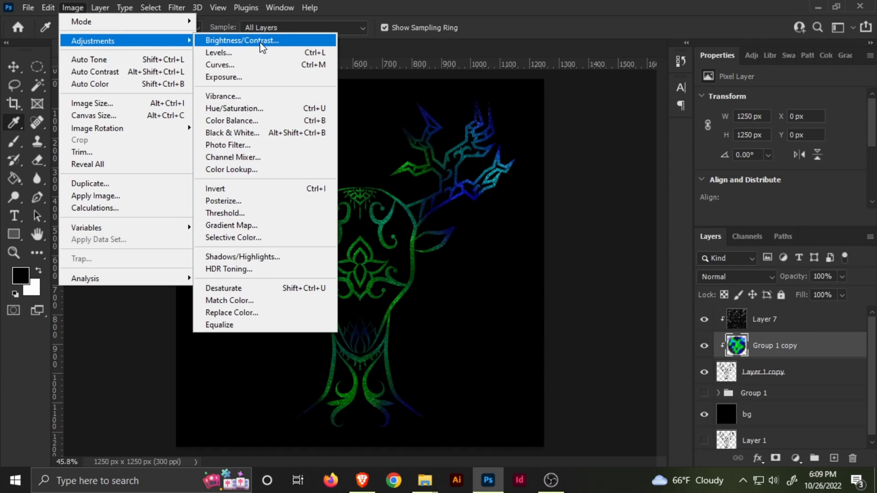
left_click(256, 38)
left_click_drag(315, 328, 362, 360)
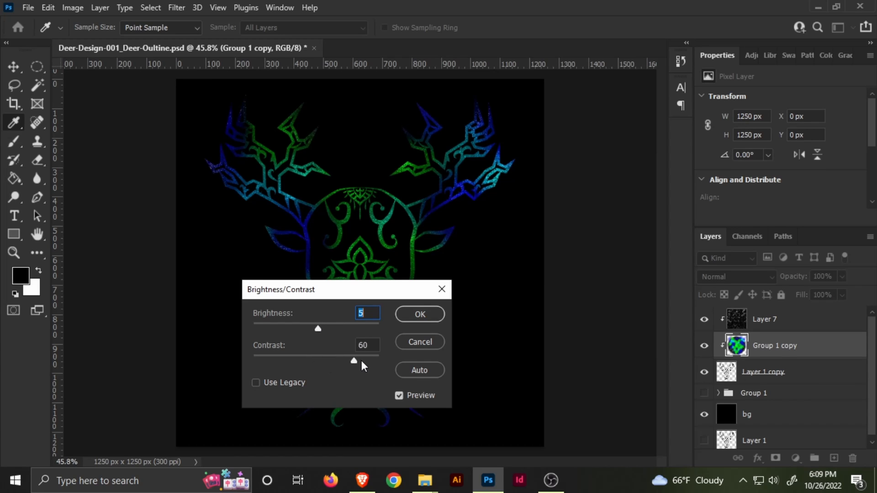
key("Tab")
left_click_drag(330, 326, 338, 327)
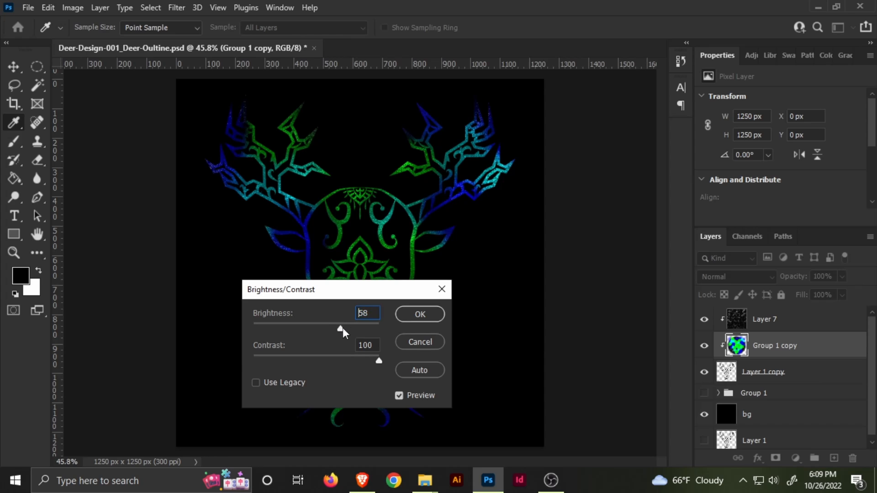
left_click(413, 315)
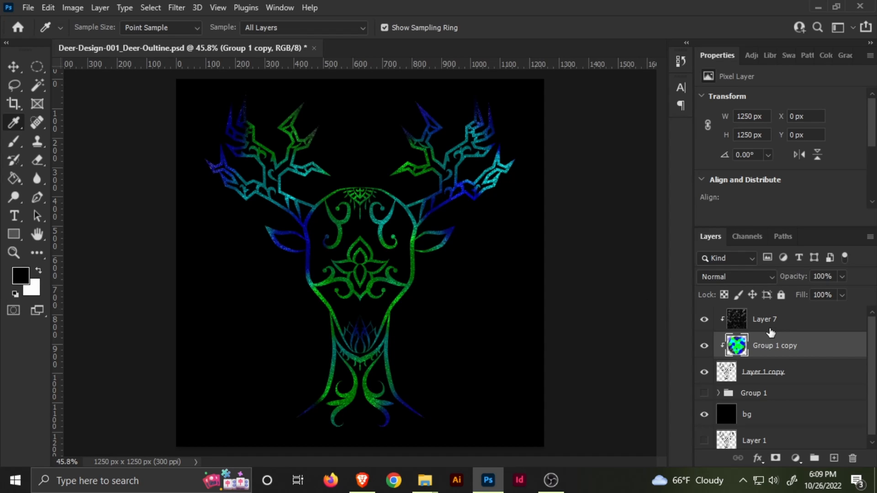
Make the Group 1 colour glows visible above the black bg layer and save the document.
left_click(746, 416)
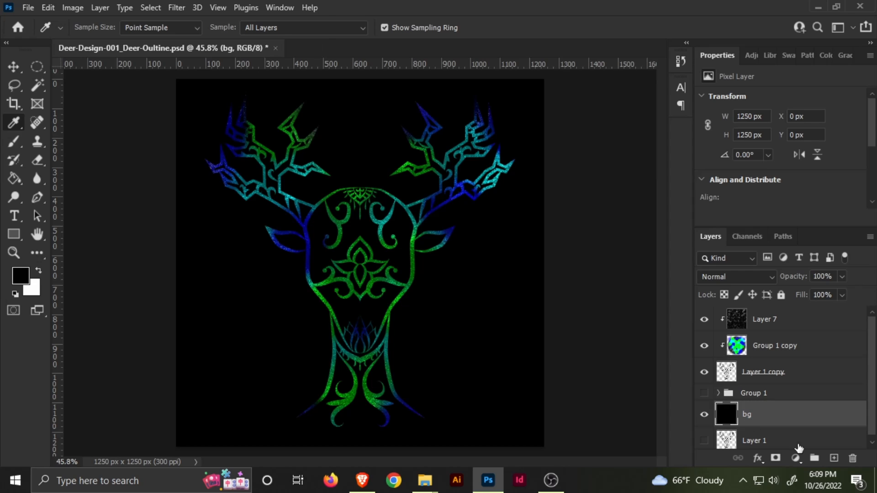
left_click(704, 393)
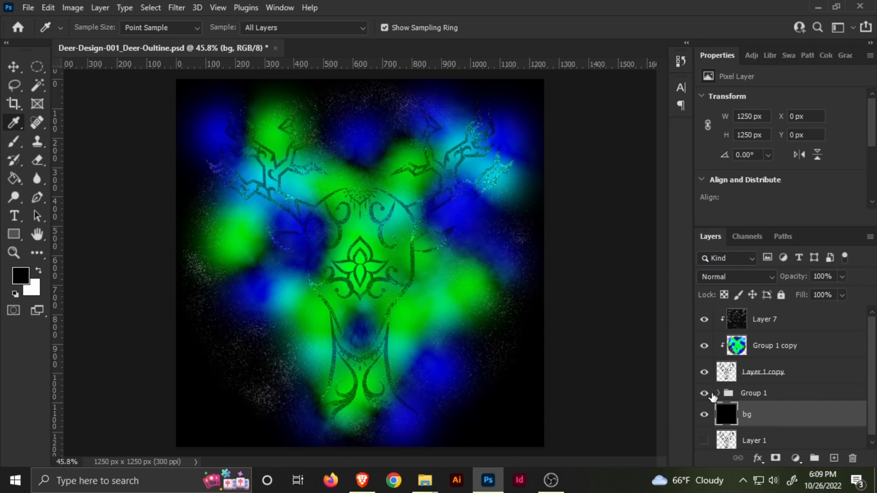
left_click(719, 393)
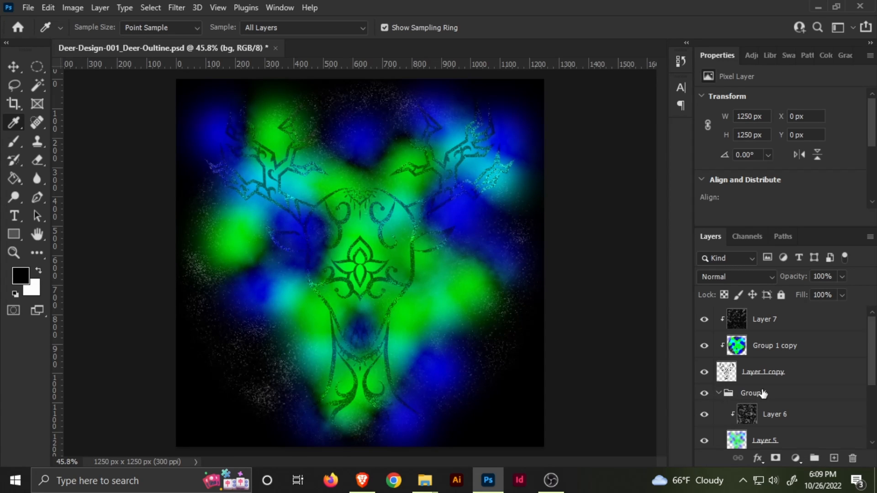
left_click(719, 394)
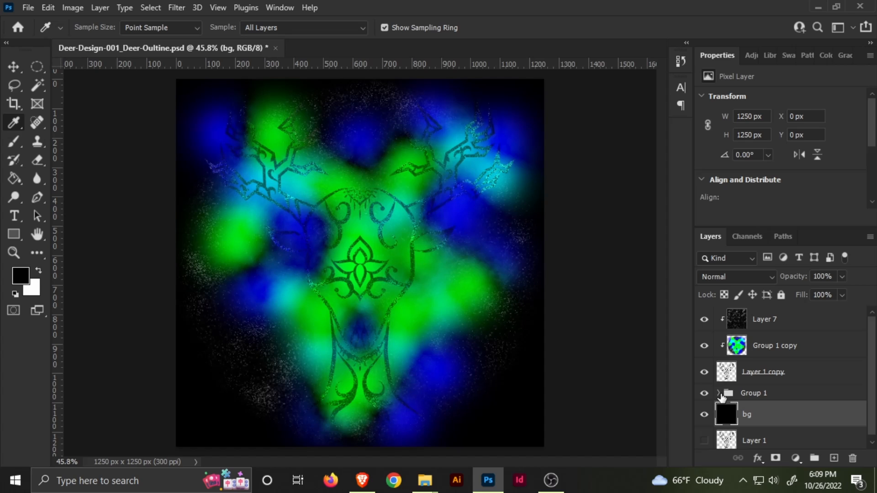
key("ctrl+s")
Hide Group 1 copy and the clipped Layer 7, and invert Layer 1 copy to turn the deer line art white.
left_click(771, 343)
left_click(703, 339)
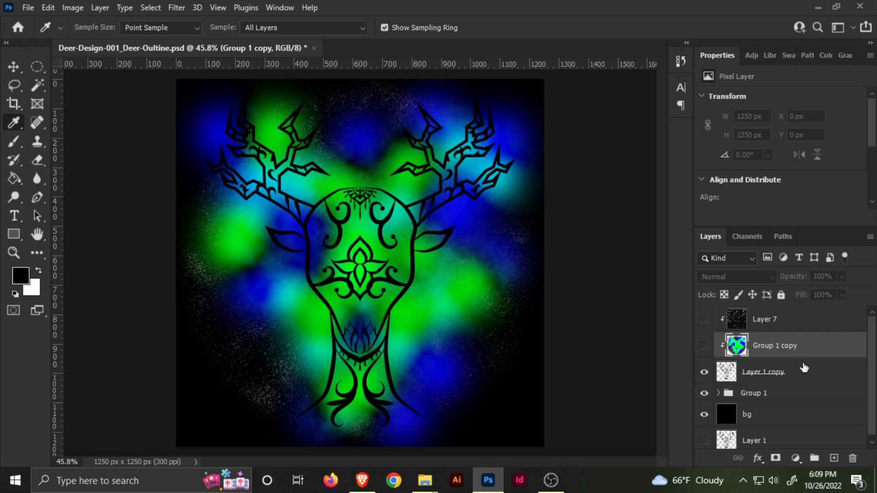
left_click(756, 372)
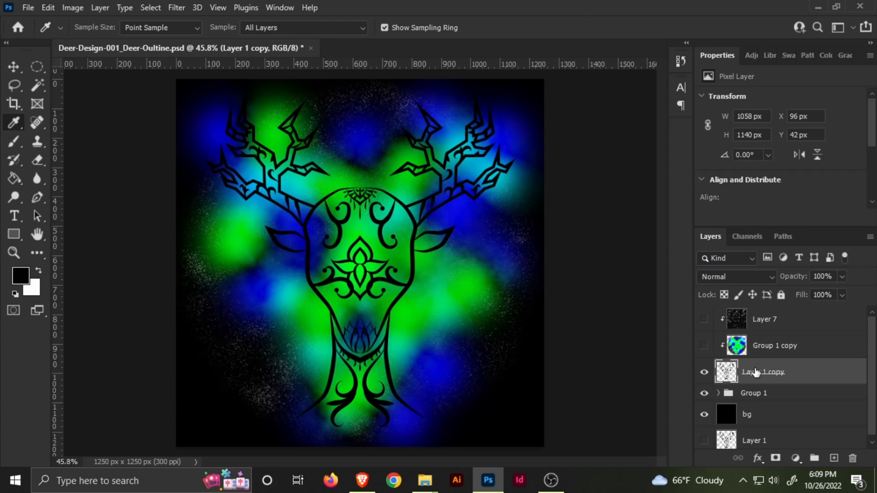
key("ctrl+i")
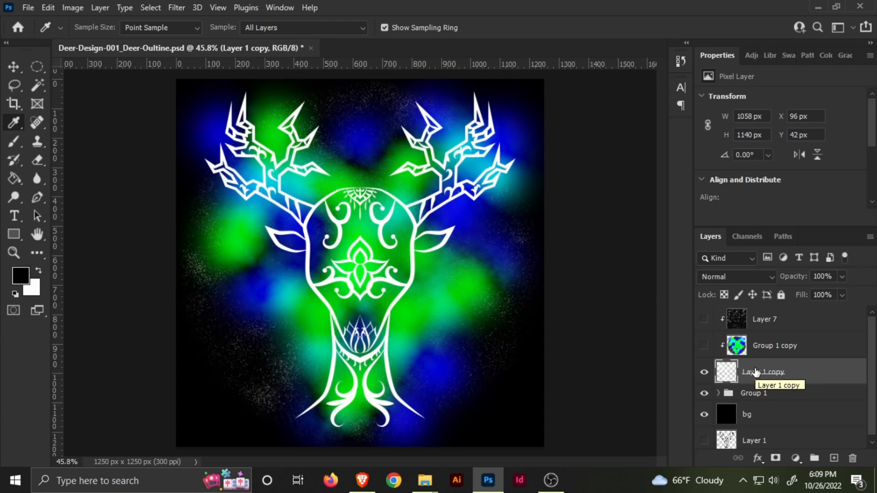
left_click(96, 8)
mouse_move(76, 8)
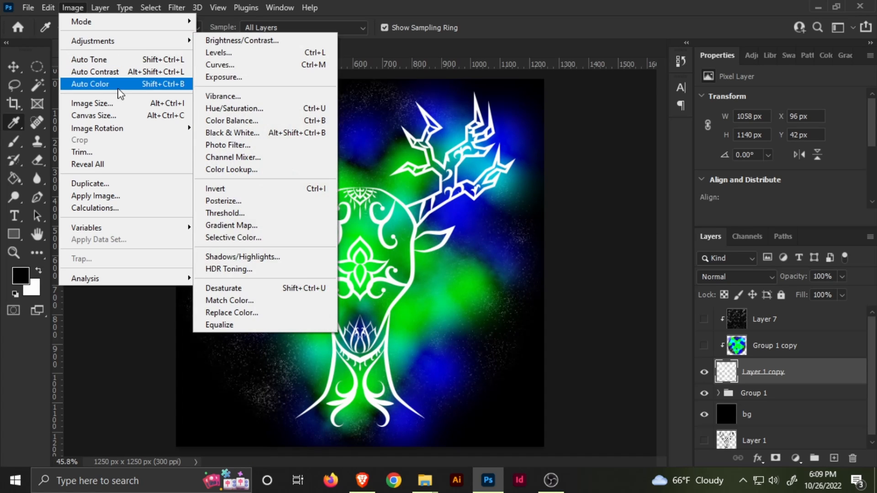
mouse_move(131, 42)
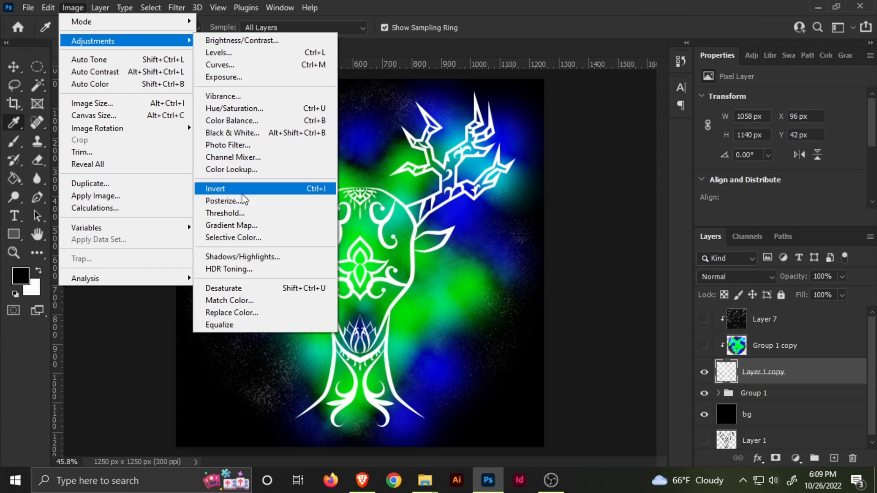
Show the clipped Group 1 copy and Layer 7 and hide Group 1 to preview the coloured deer lines on black.
left_click(511, 3)
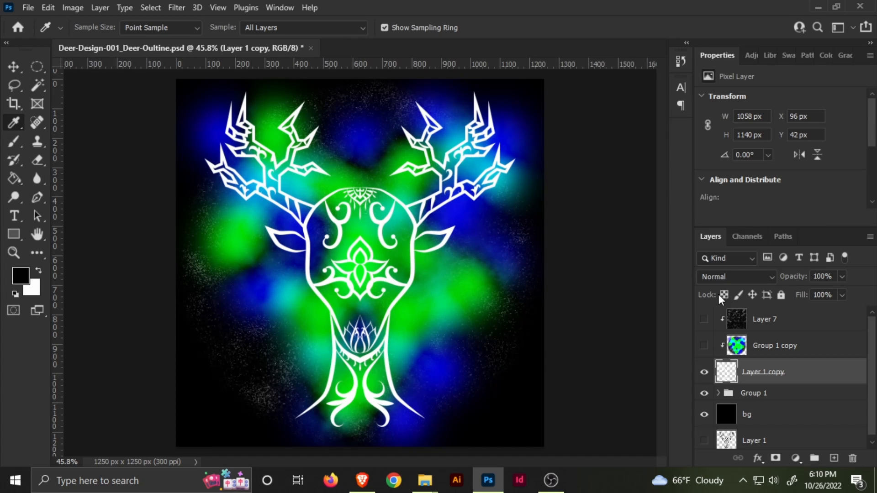
left_click(704, 346)
left_click(704, 320)
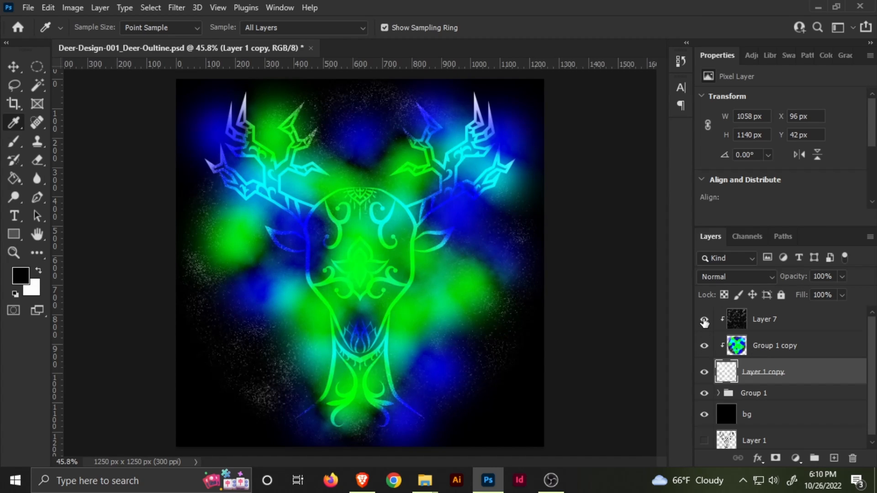
left_click(704, 394)
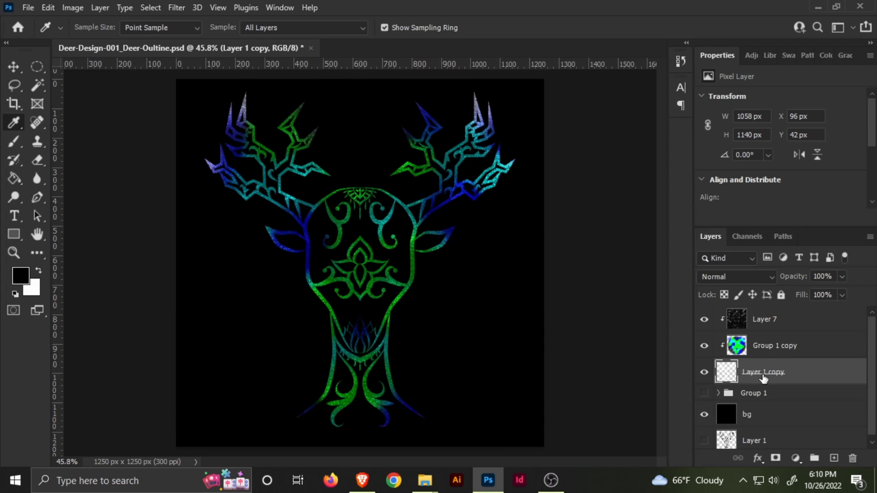
Toggle the inversion of Layer 1 copy for comparison, restore Group 1's visibility, and hide the clipped Layer 7 and Group 1 copy.
key("ctrl+i")
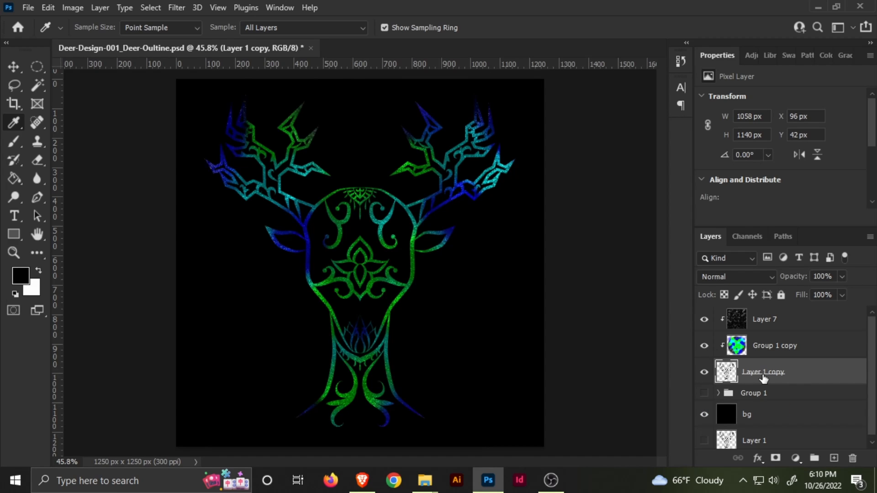
key("ctrl+i")
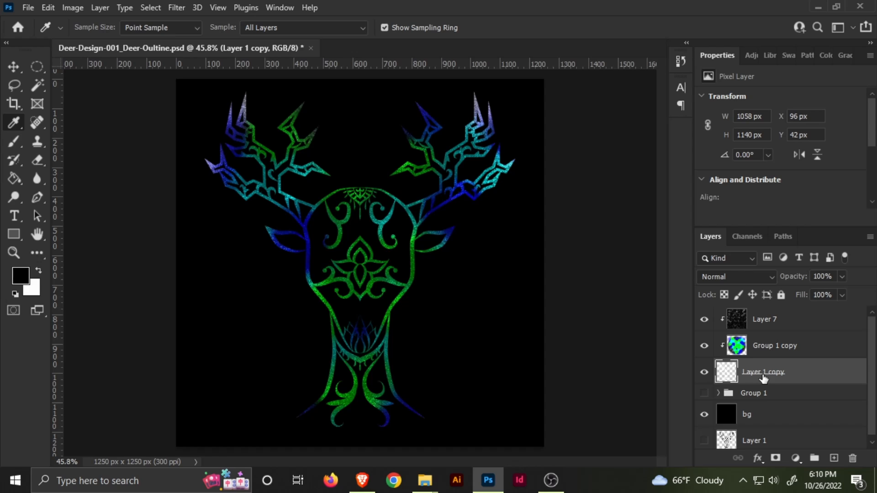
key("ctrl+i")
key("ctrl+i")
left_click(704, 393)
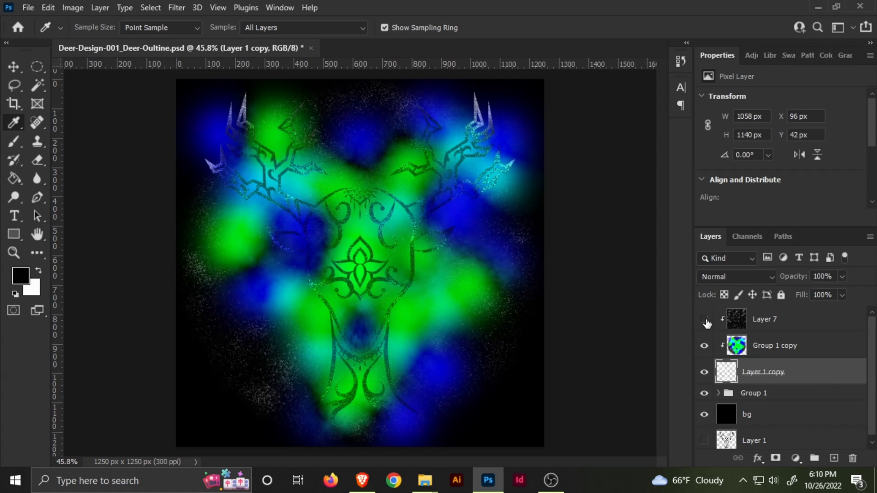
left_click(704, 345)
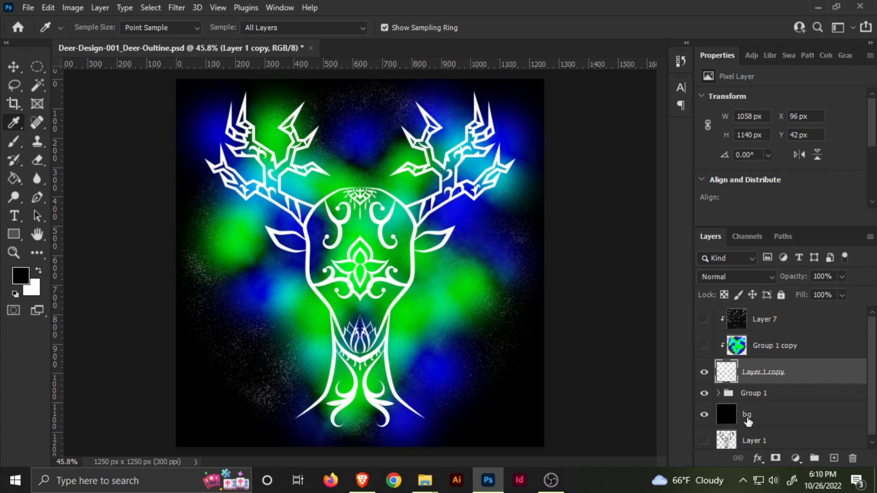
Ungroup the layers of Group 1.
left_click(726, 396)
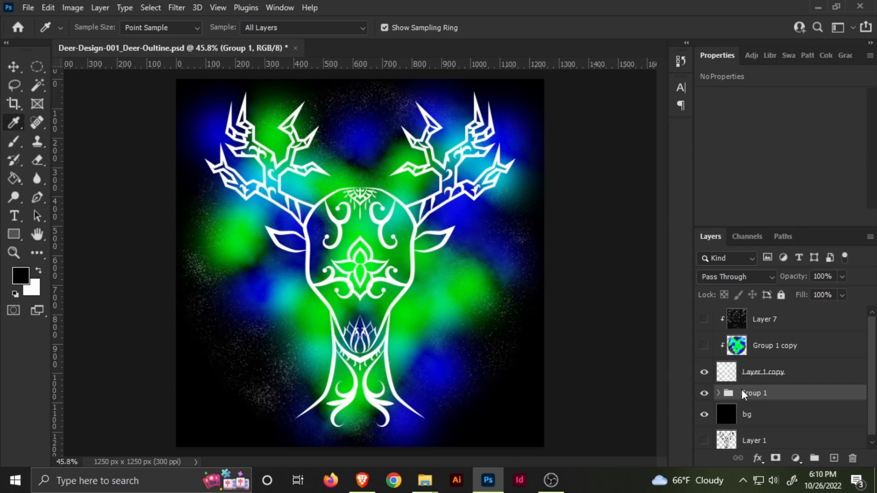
right_click(741, 394)
left_click(790, 80)
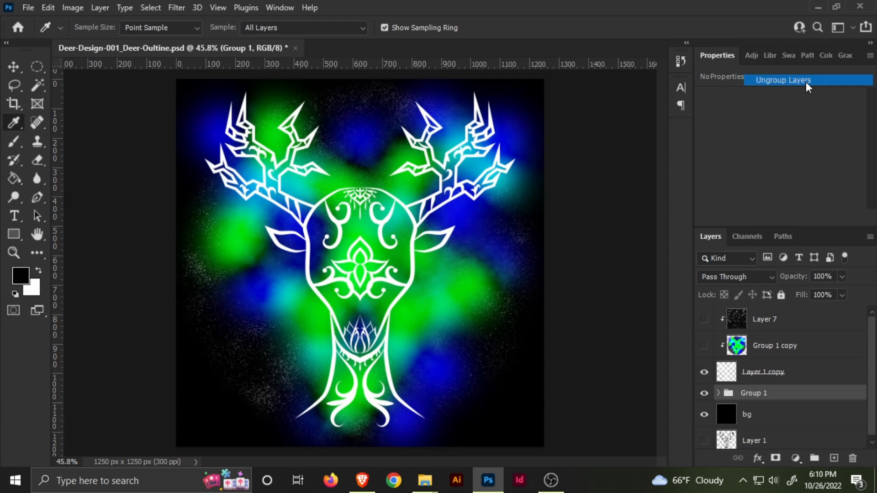
left_click(759, 329)
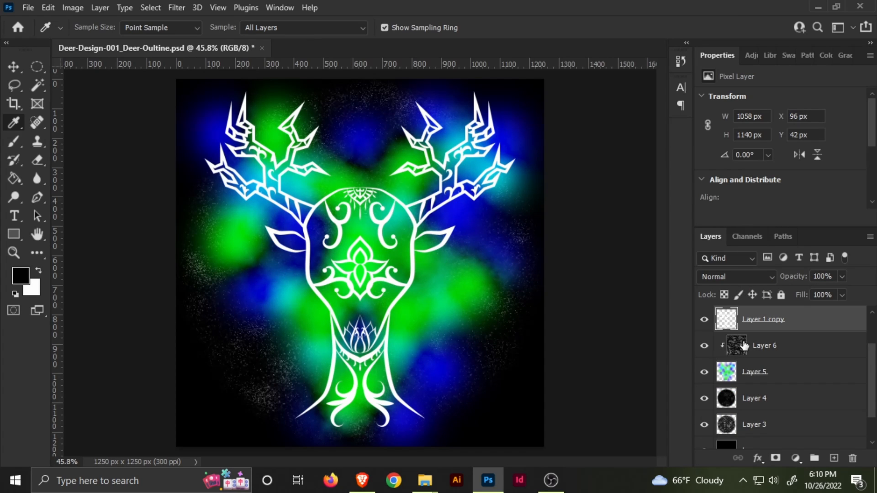
Toggle the clipped Layer 6's visibility to check its effect and set its blend mode to Hard Light.
left_click(704, 346)
left_click(704, 346)
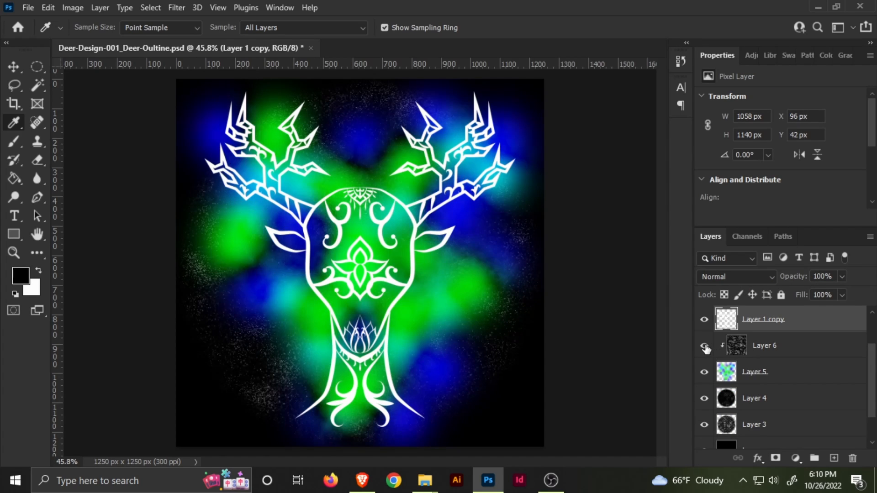
left_click(767, 349)
left_click(749, 277)
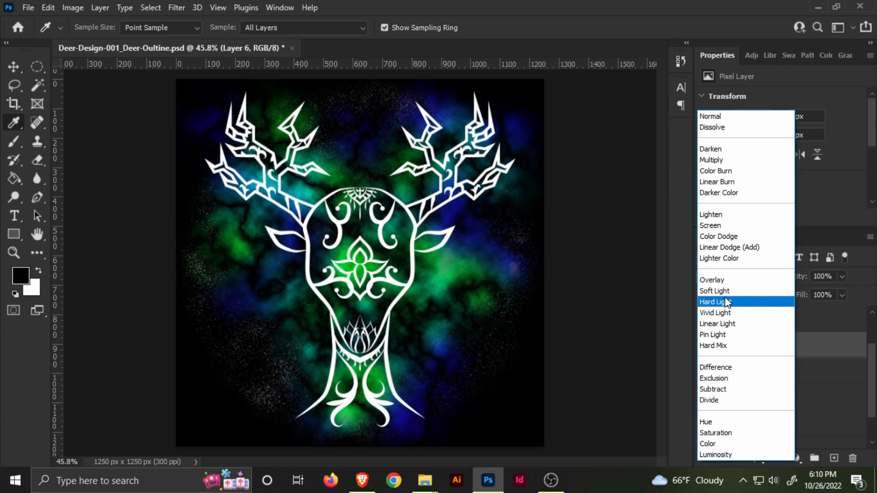
left_click(726, 302)
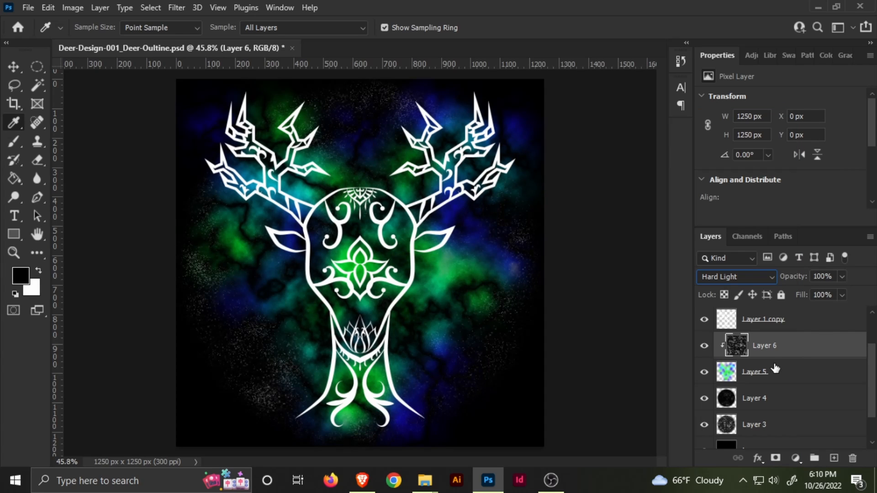
Duplicate Layer 6 and clip the duplicate to the colour layer beneath it.
key("ctrl+j")
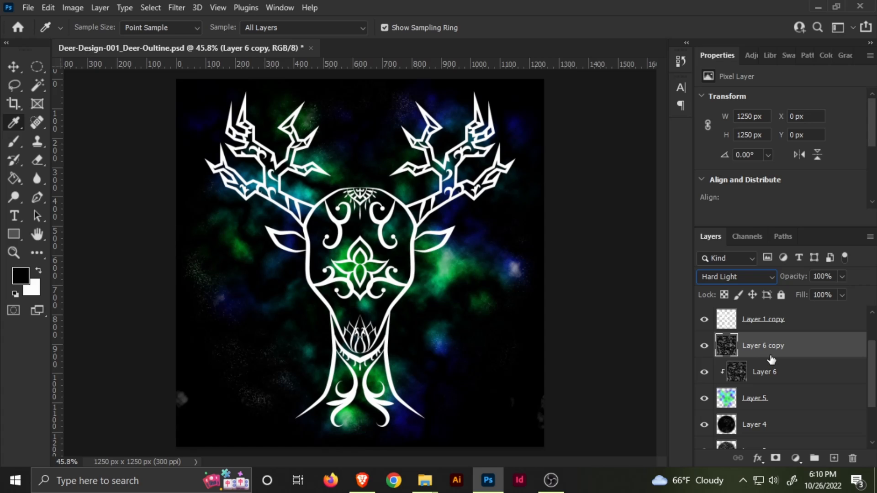
left_click_drag(770, 360, 770, 354)
left_click(770, 354, "alt")
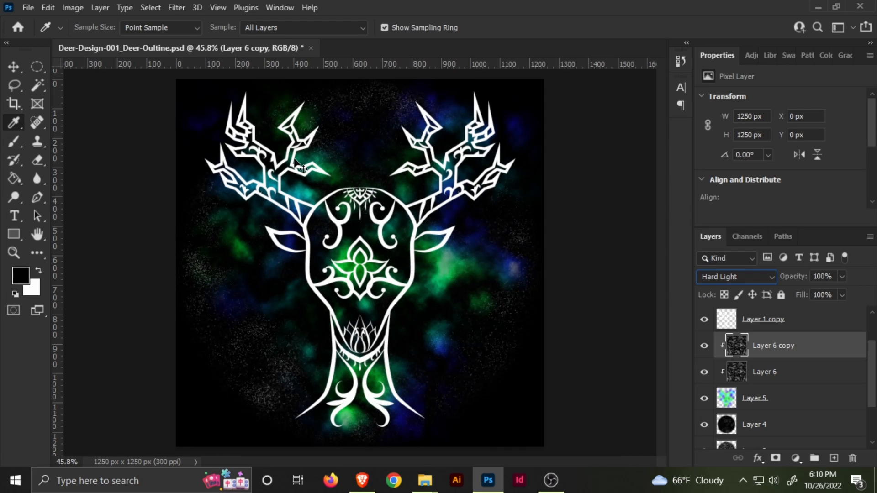
key("ctrl+u")
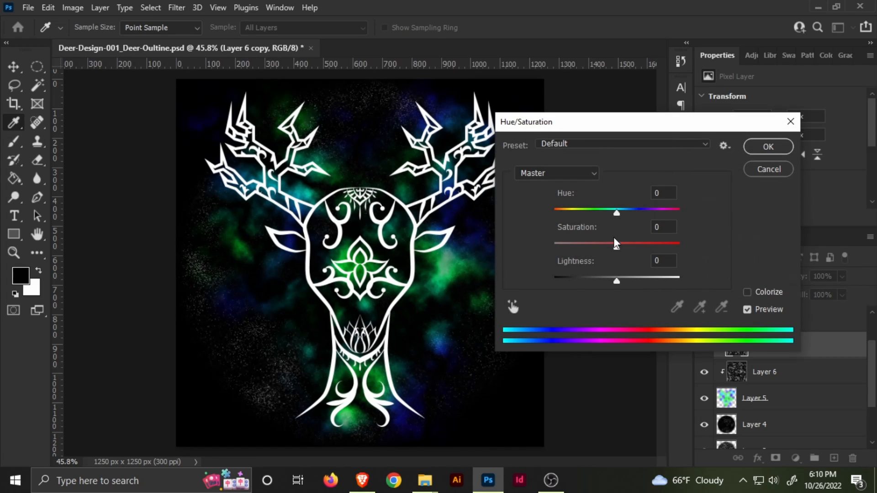
left_click_drag(616, 247, 641, 251)
left_click_drag(747, 240, 748, 238)
left_click(755, 171)
Apply Brightness/Contrast to Layer 6 copy with brightness 15 and contrast 91, and set its blend mode to Color Dodge.
left_click(69, 7)
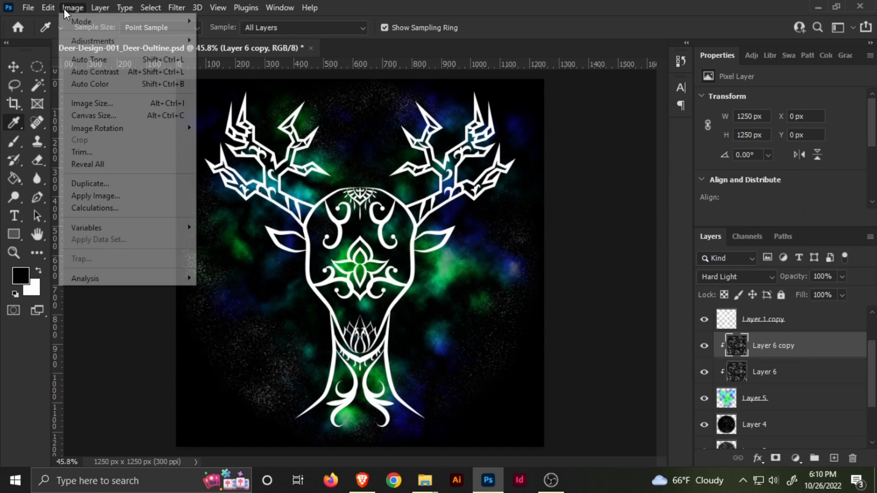
mouse_move(92, 41)
left_click(258, 38)
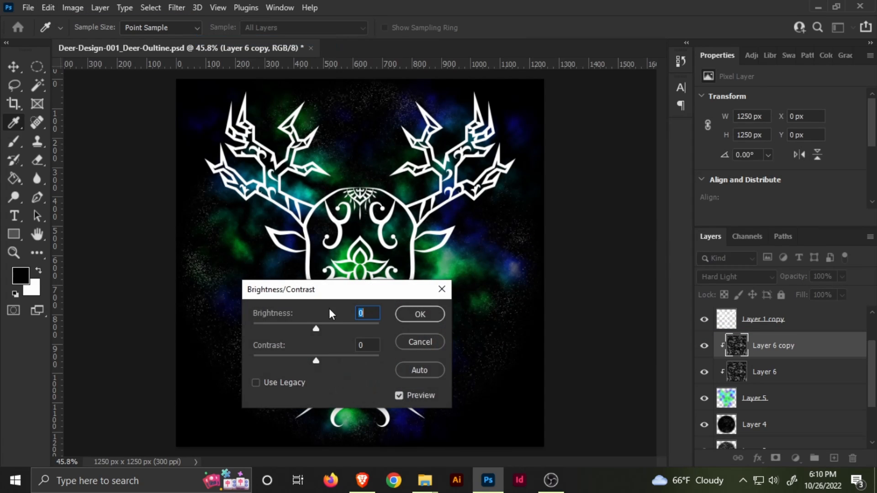
left_click_drag(354, 295, 648, 261)
left_click_drag(610, 292, 654, 294)
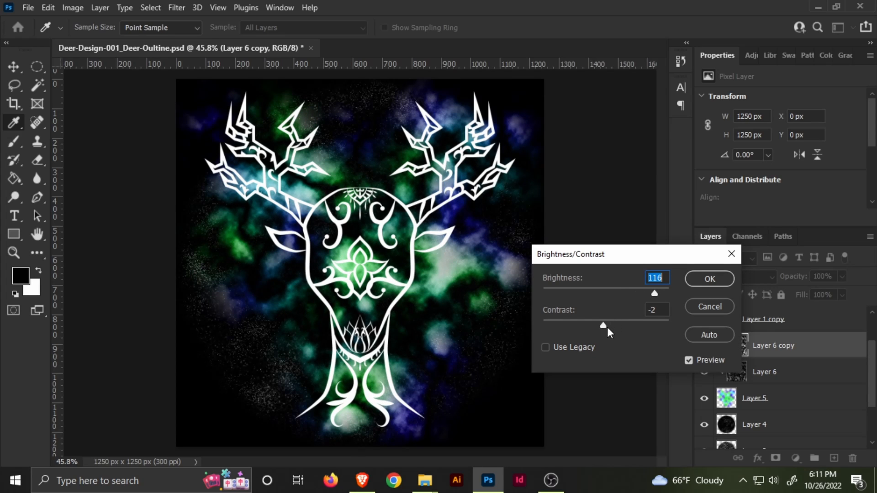
left_click_drag(606, 327, 663, 326)
left_click_drag(654, 293, 611, 290)
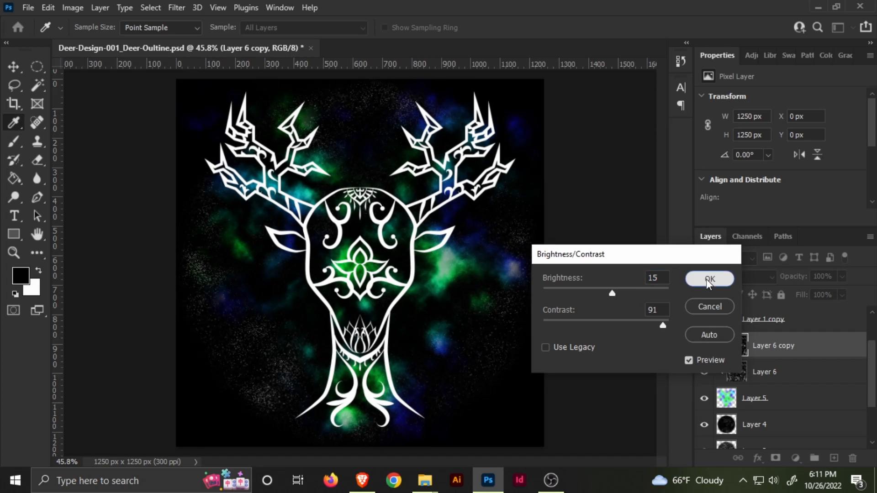
left_click(706, 278)
left_click(735, 276)
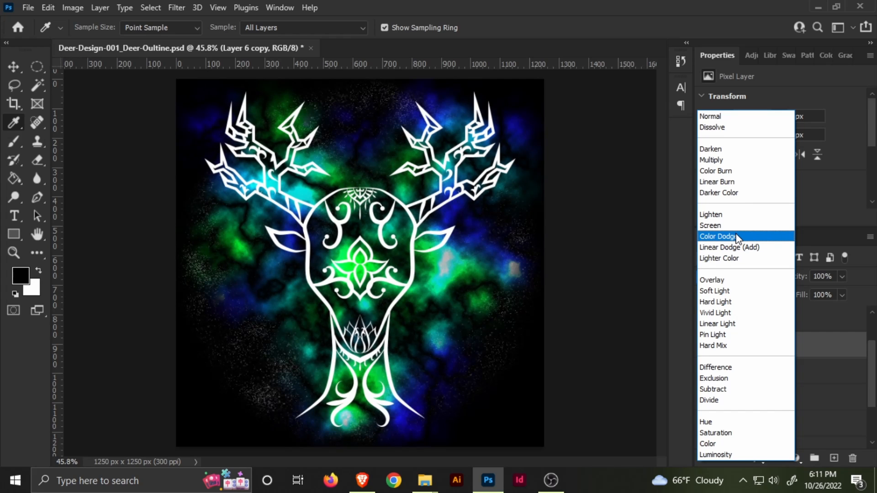
left_click(736, 237)
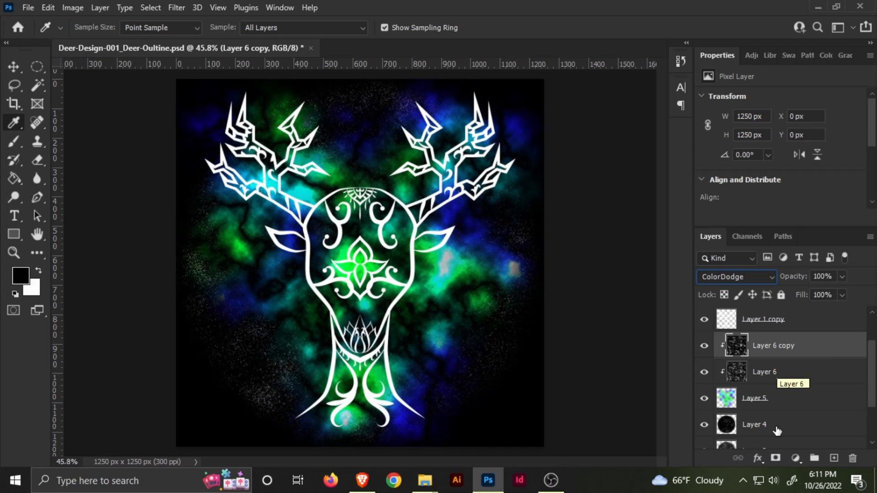
Hide the bg layer and set up a PNG export at 1250 x 1250 px with Smaller File (8-bit) enabled.
scroll(758, 411, "down", 3)
left_click(703, 410)
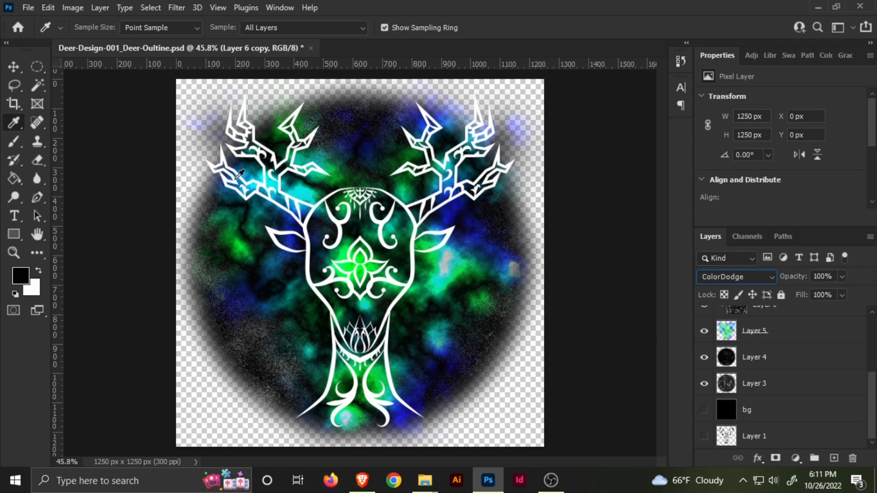
left_click(30, 8)
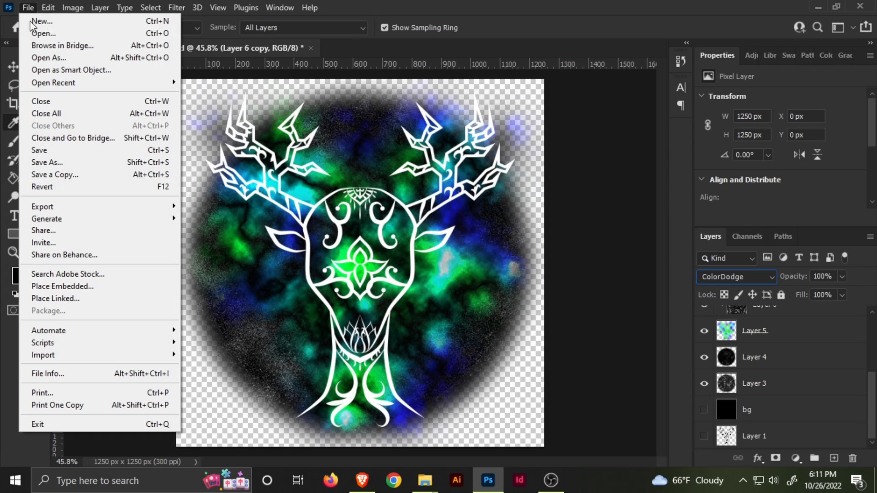
mouse_move(73, 215)
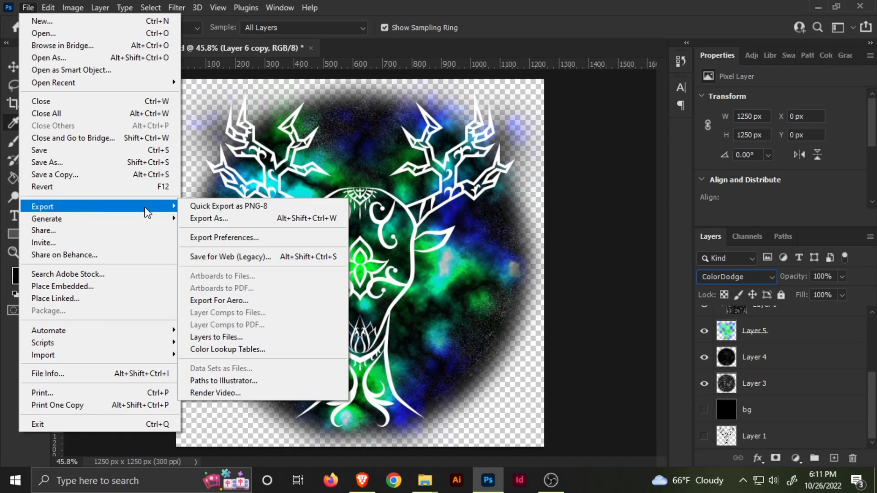
left_click(221, 218)
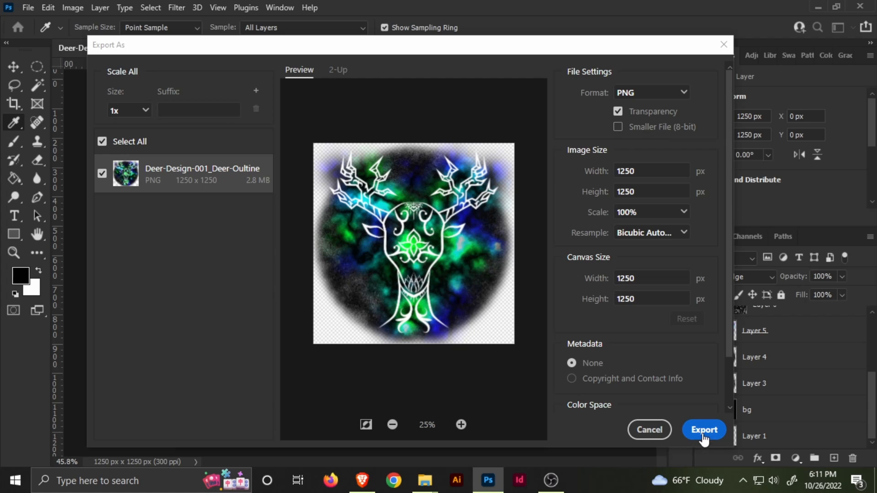
left_click(630, 126)
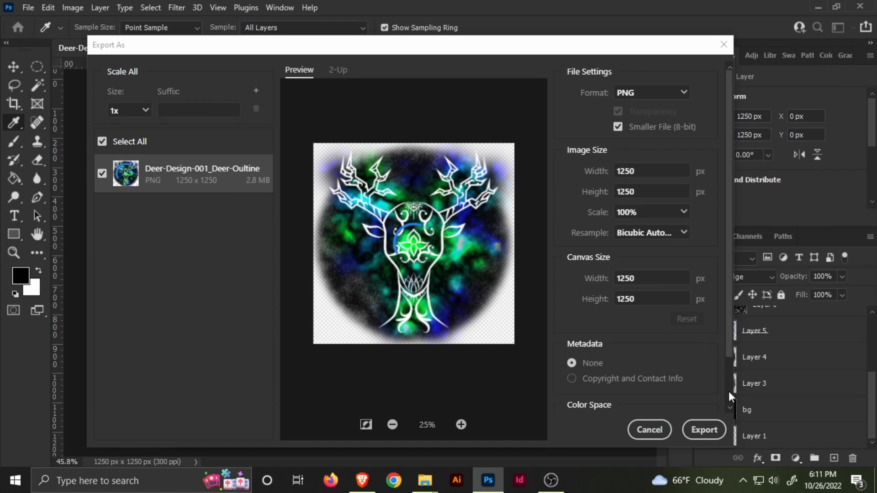
left_click(719, 435)
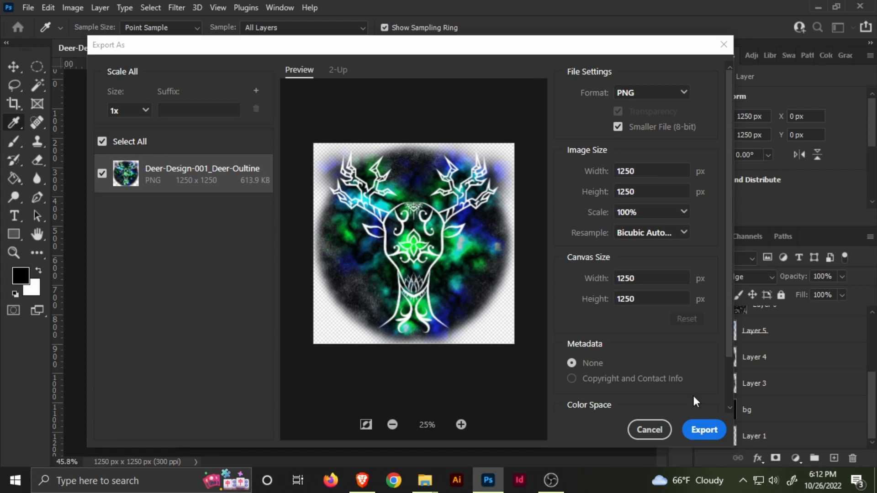
Export the PNG into the Deer Design 2 folder under the name Deer-Design-001_Deer-transparent-finish.
left_click(703, 429)
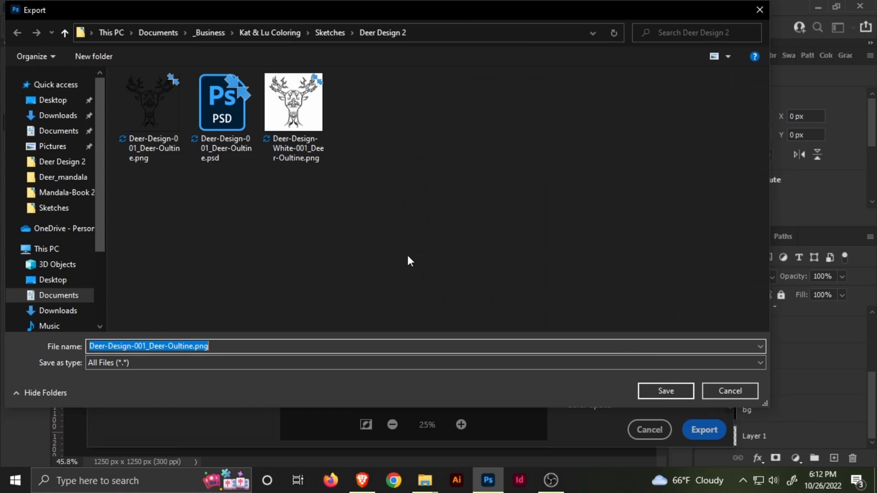
double_click(185, 347)
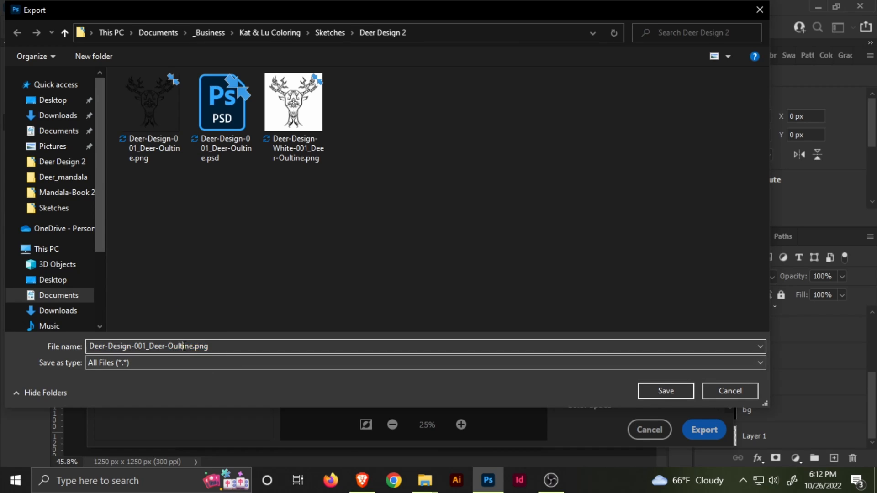
type("tran")
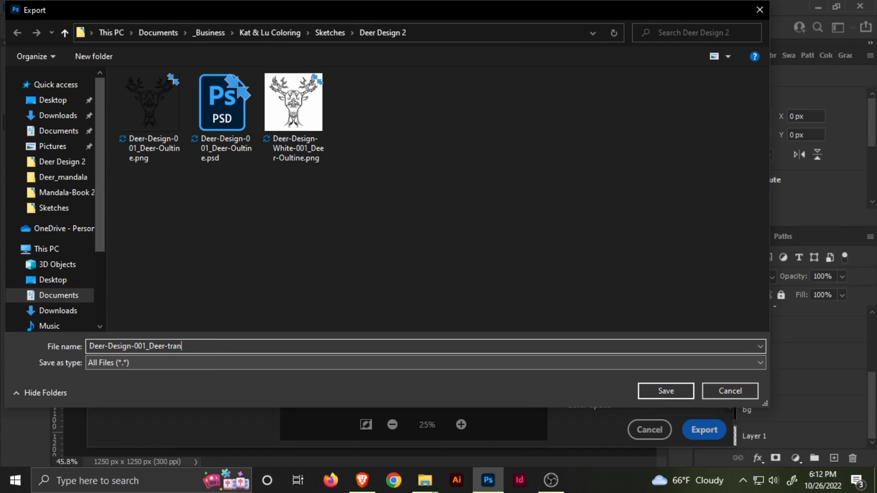
type("sparent-finihs")
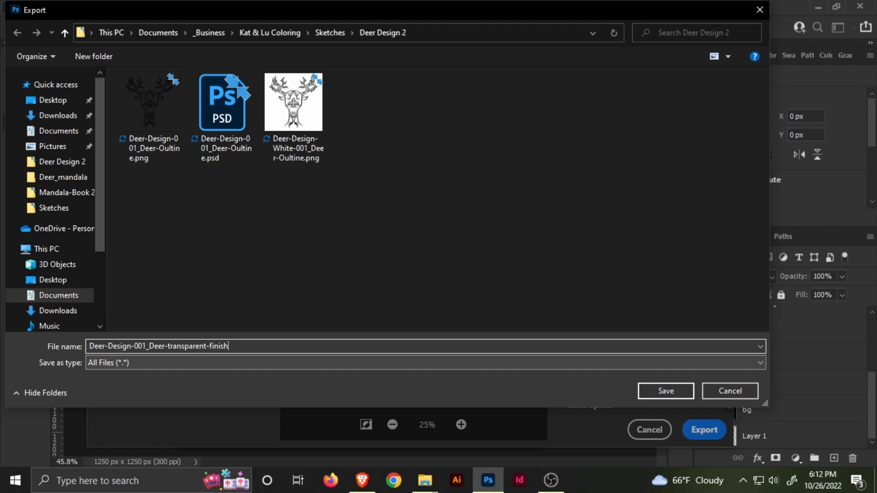
key("Return")
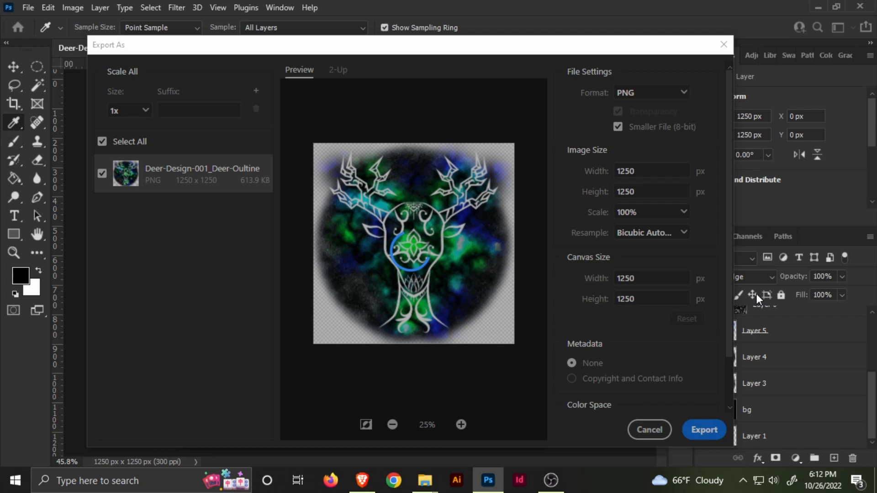
left_click(700, 428)
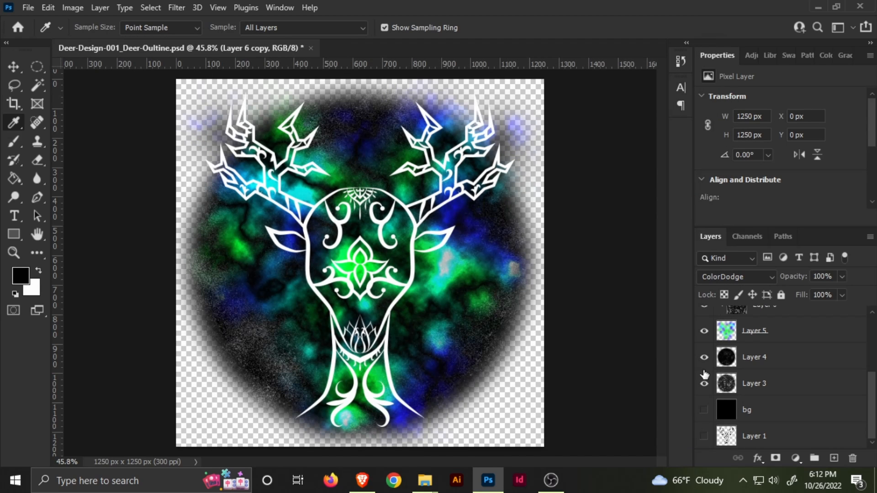
scroll(737, 354, "up", 3)
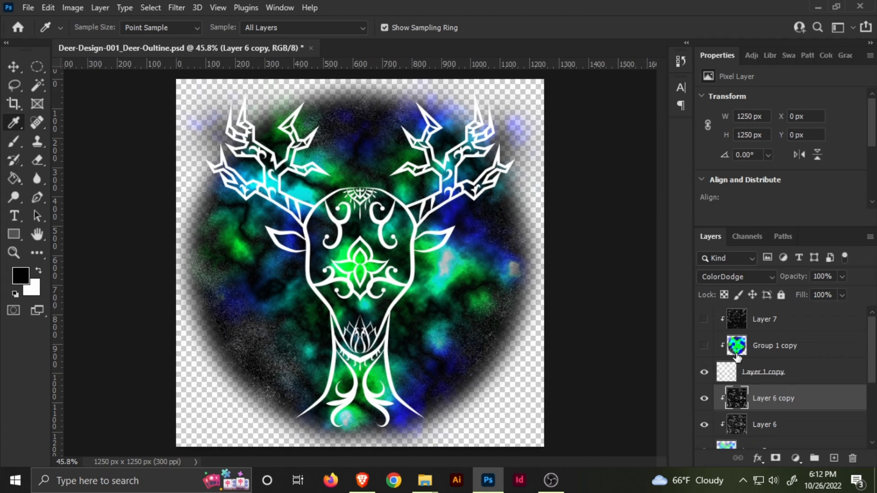
Hide Layer 6 copy, Layer 6, Layer 5, Layer 4 and Layer 3, keeping the Layer 1 copy deer outline shown.
left_click(706, 349)
left_click(703, 376)
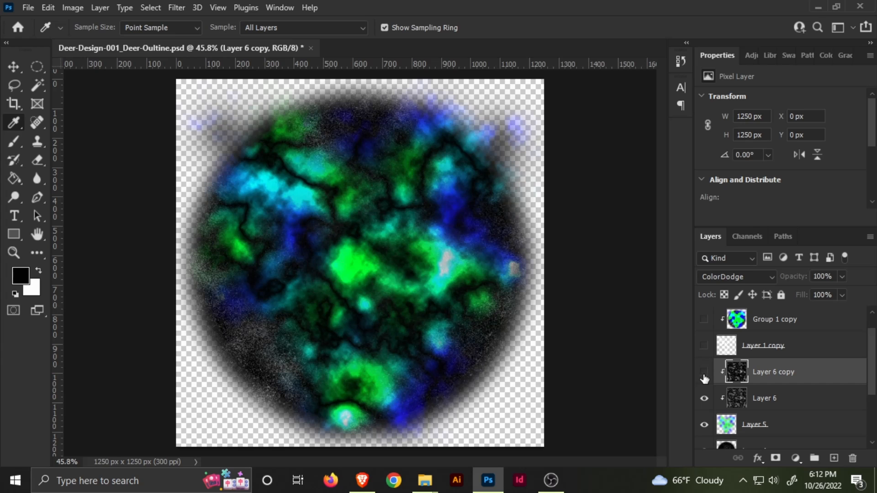
left_click(704, 350)
left_click(703, 371)
left_click(704, 398)
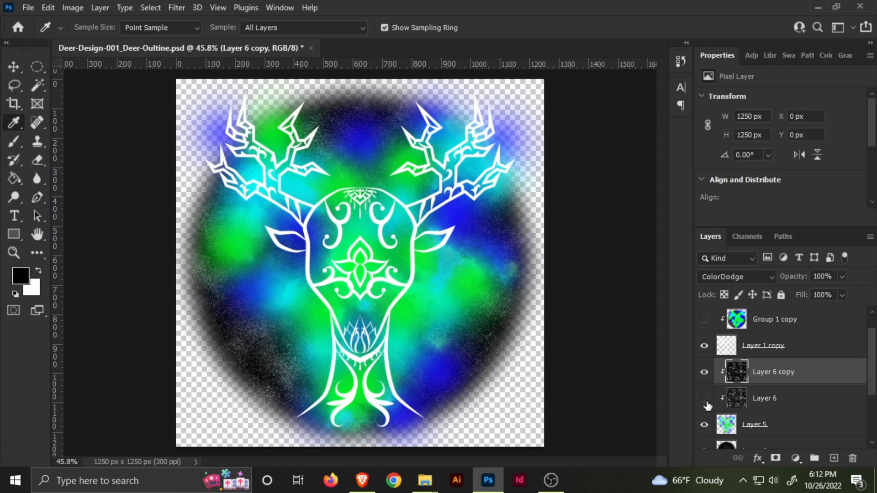
left_click(704, 377)
left_click(704, 424)
scroll(707, 413, "down", 2)
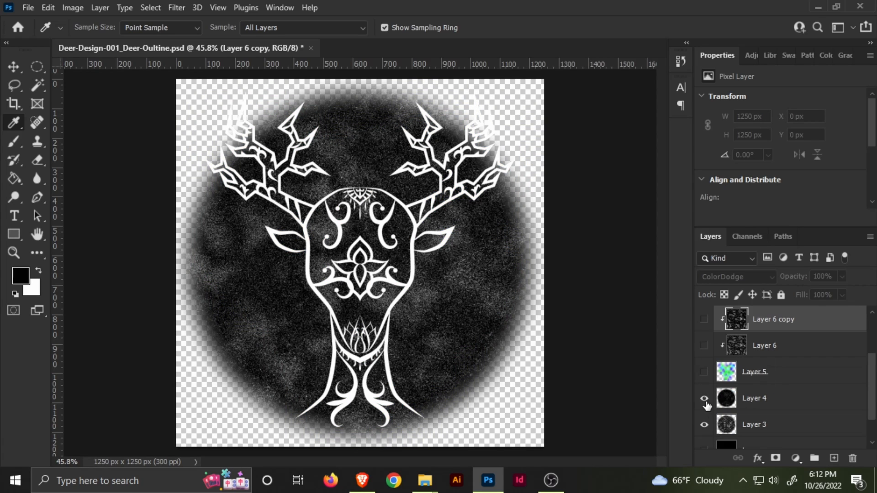
left_click(704, 398)
left_click(704, 424)
scroll(707, 418, "down", 2)
Show Layer 7 and Group 1 copy on the deer outline, check them against the bg layer, and hide bg.
left_click(704, 410)
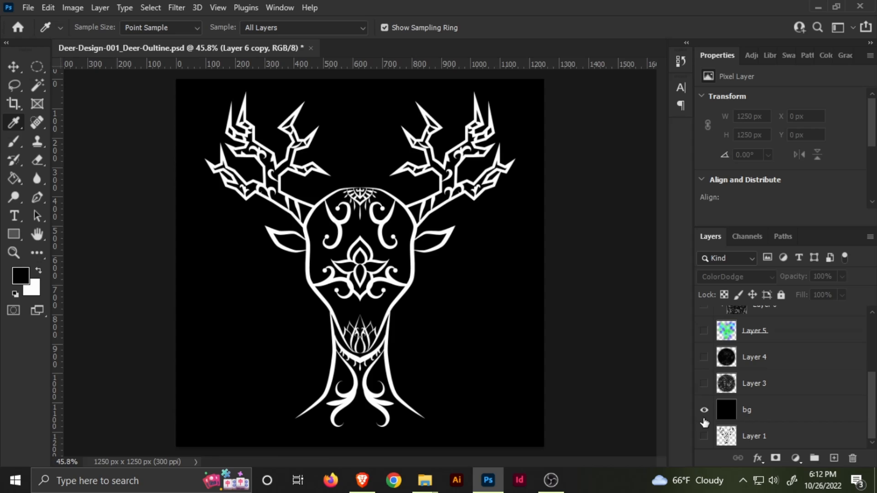
scroll(747, 388, "up", 4)
left_click(704, 319)
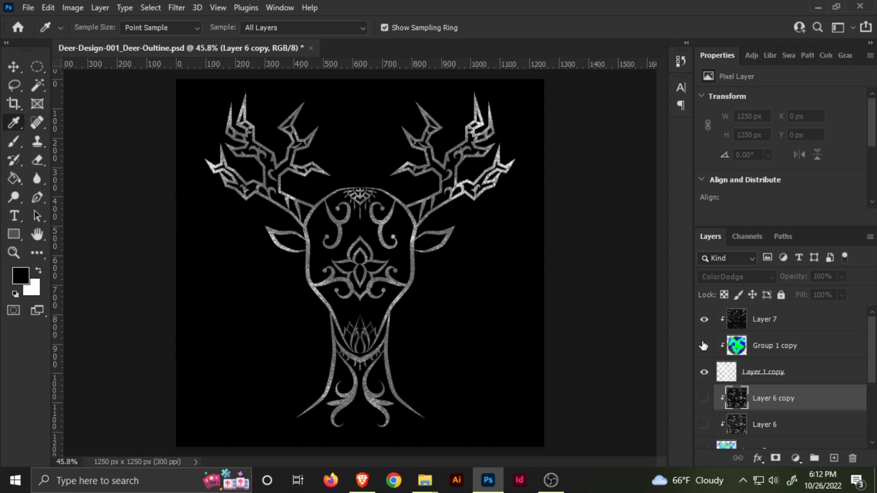
left_click(703, 345)
scroll(733, 348, "down", 4)
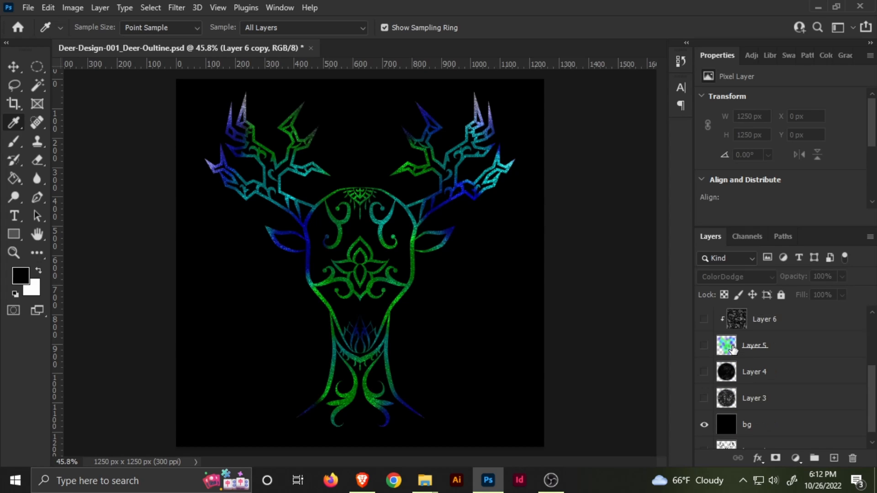
left_click(704, 409)
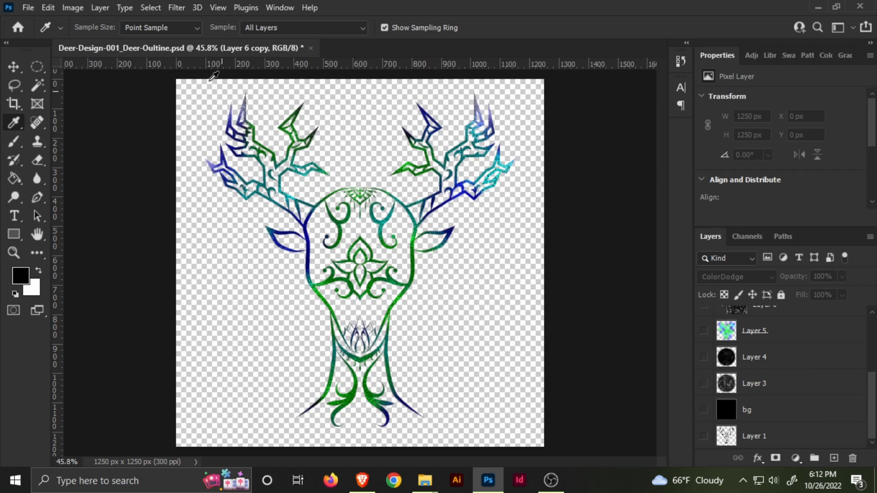
Start exporting the coloured deer outline as a 1250 x 1250 px PNG with Smaller File (8-bit) enabled.
left_click(30, 8)
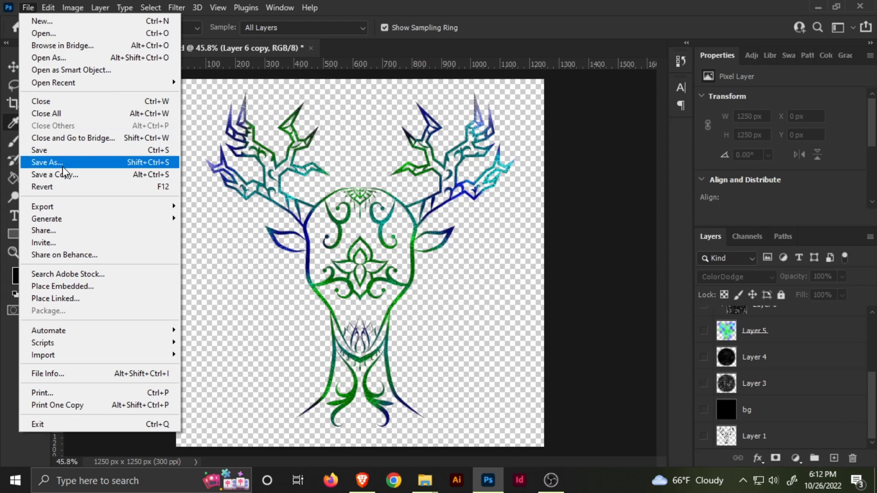
mouse_move(63, 208)
left_click(214, 218)
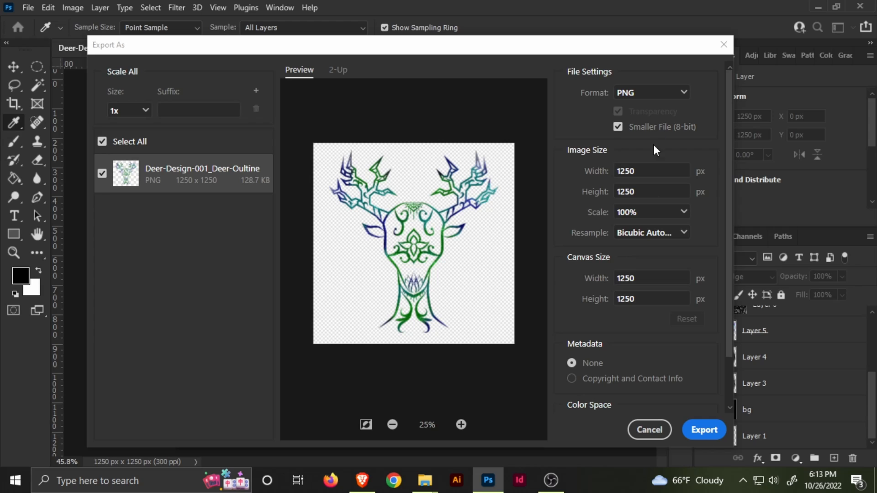
left_click(704, 431)
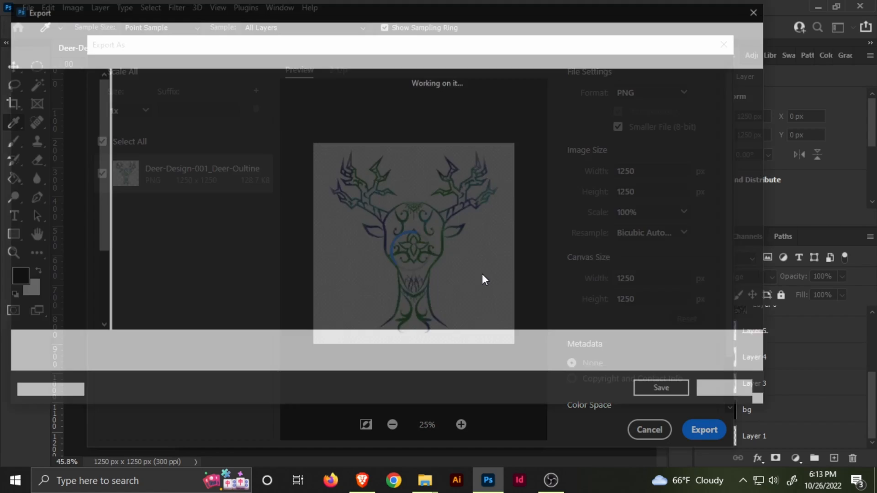
Save the export in the Deer Design 2 folder as Deer-Design-001_Deer-transparent-finish-outline.png, basing the name on the existing transparent-finish file.
left_click(377, 134)
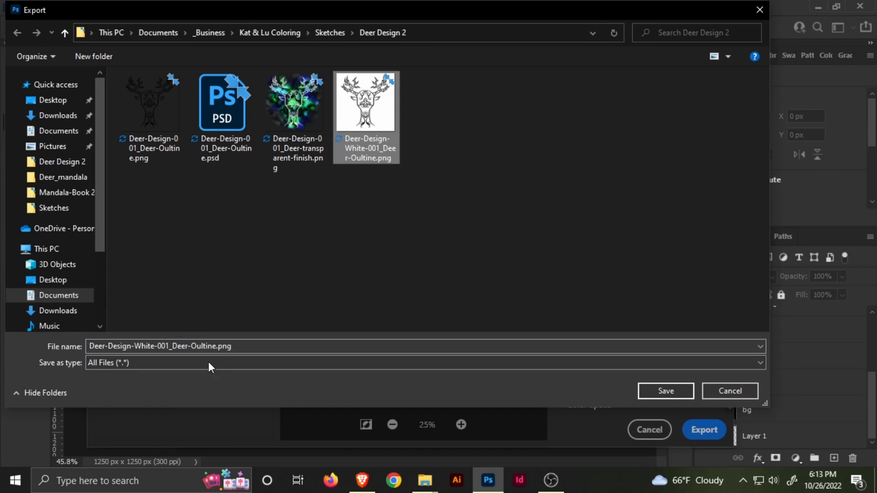
left_click(256, 287)
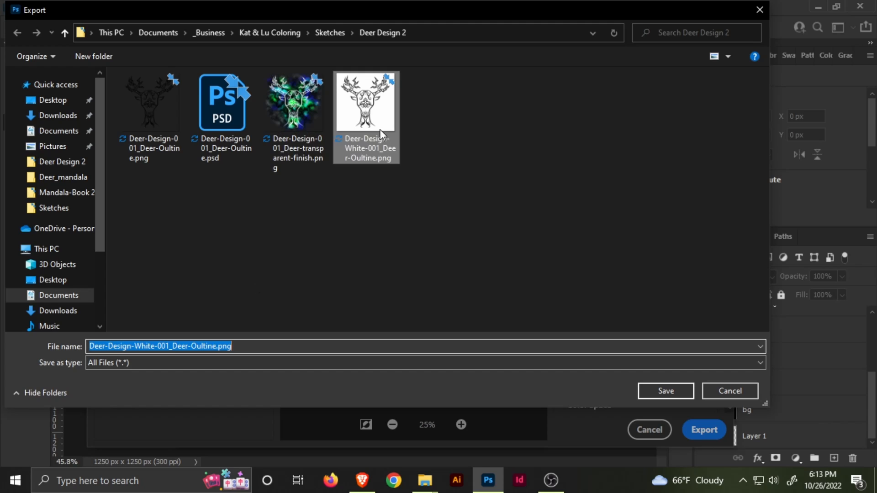
left_click(316, 86)
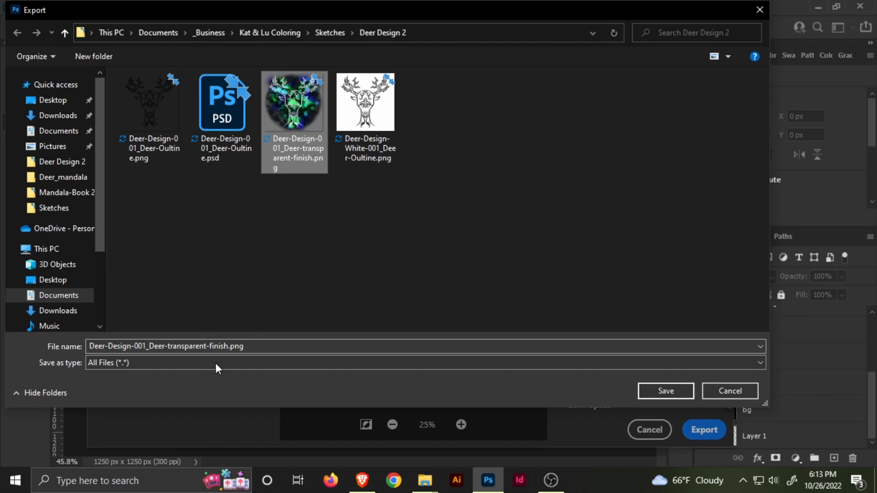
left_click(204, 346)
left_click(204, 346)
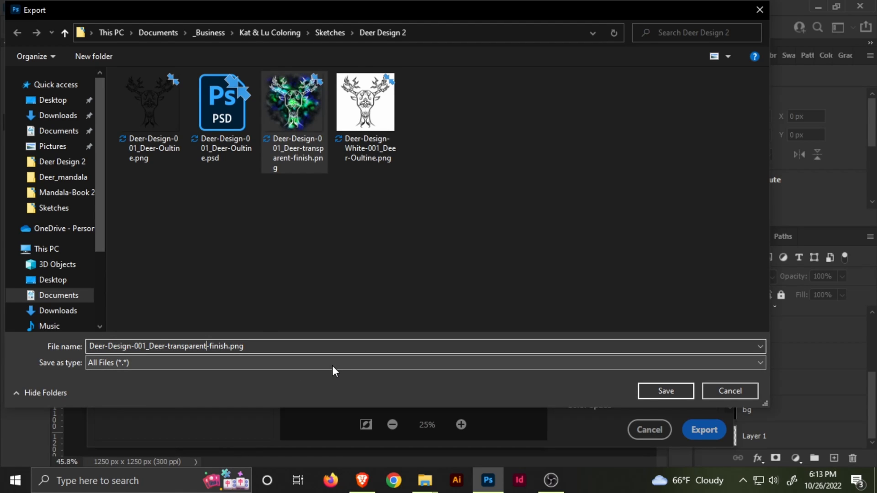
key("Right")
key("Right")
key("Right")
key("Right")
key("Right")
key("Right")
key("Right")
type("-outl")
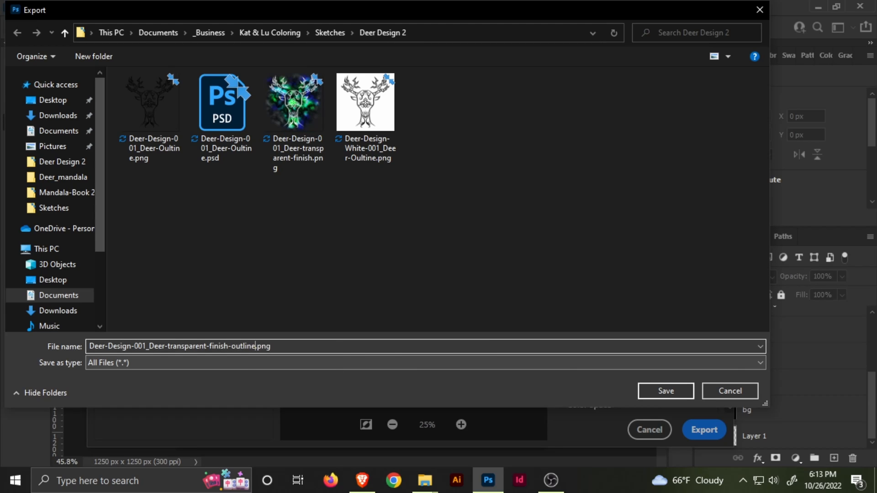
key("Return")
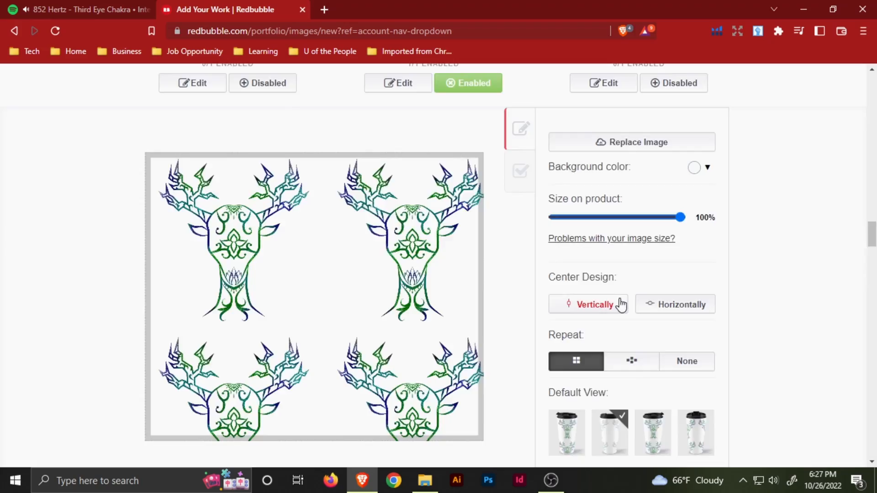
scroll(630, 283, "up", 5)
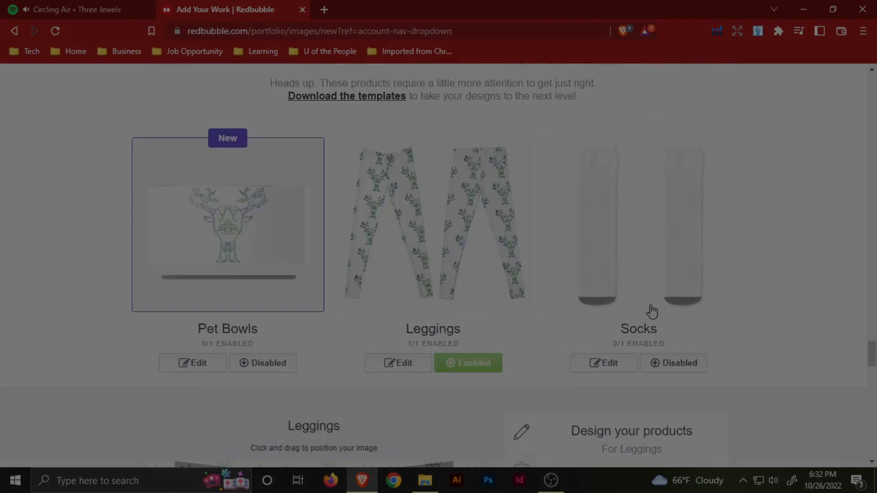
scroll(652, 311, "down", 15)
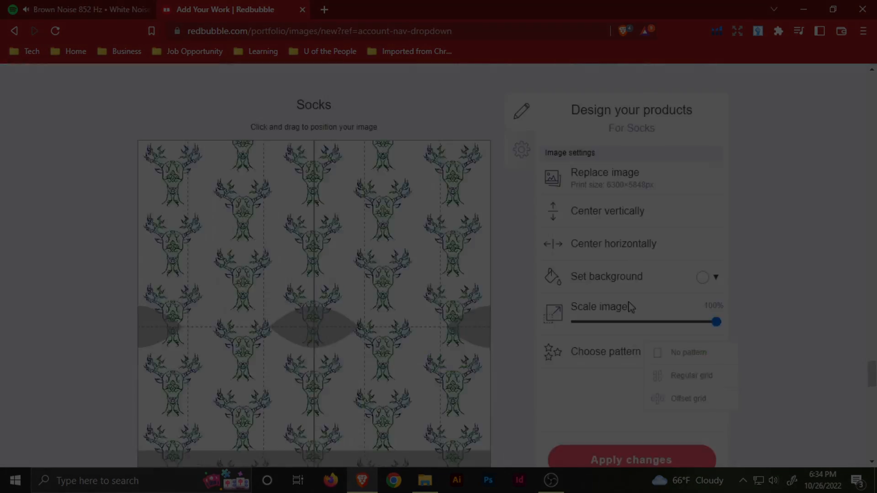